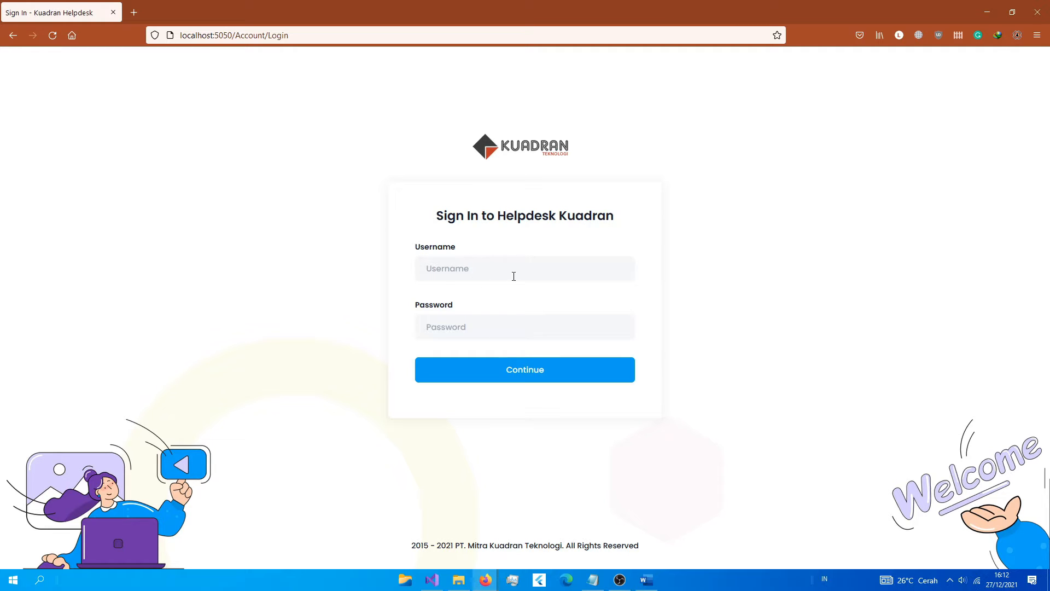
Step: Sign in with the saved admin login from Firefox's autofill and continue to the dashboard
left_click(470, 272)
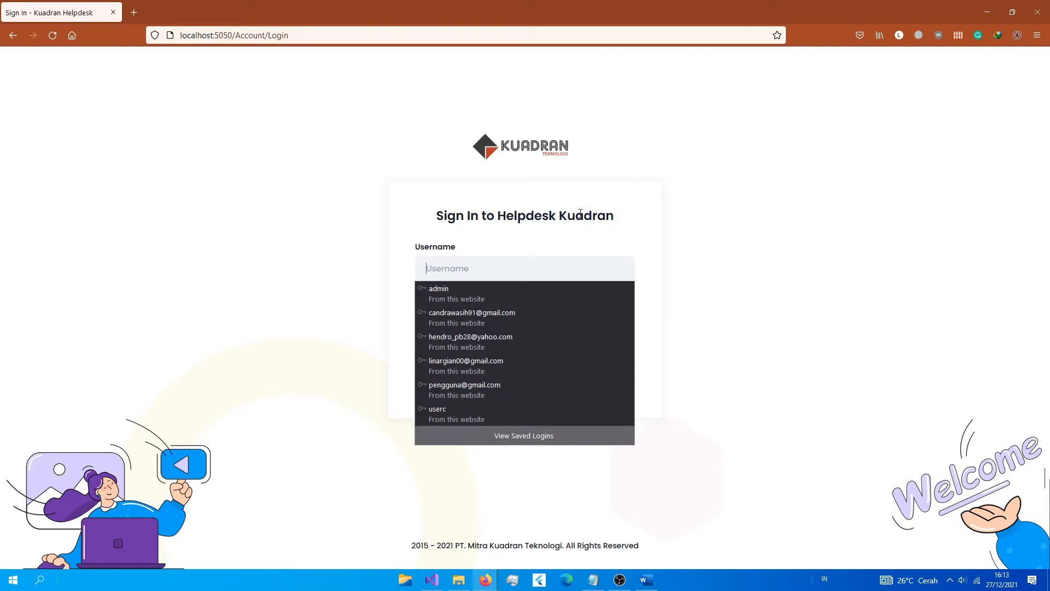
left_click(552, 238)
left_click(531, 258)
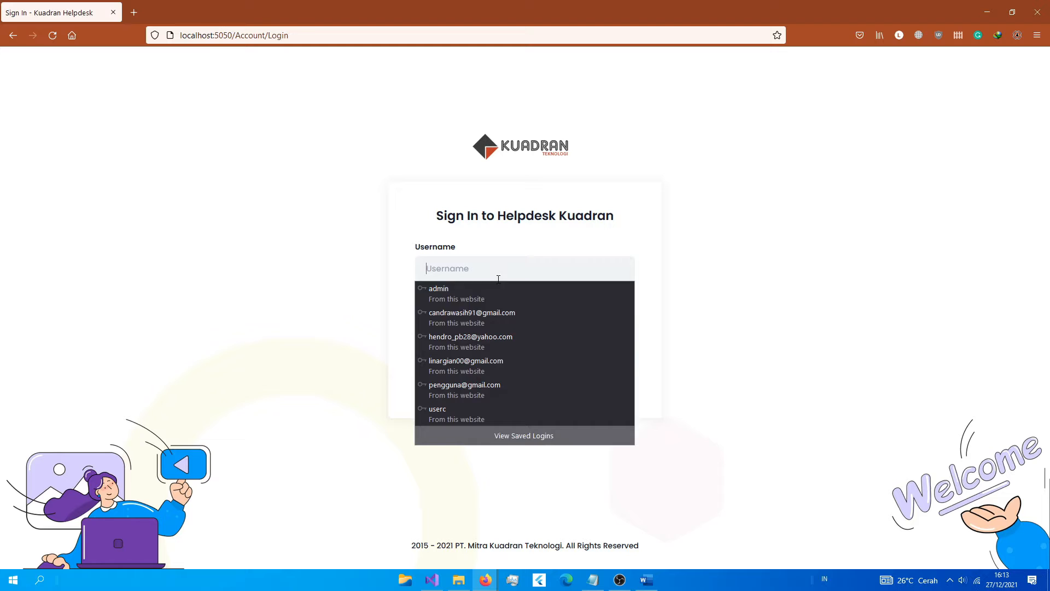
left_click(436, 360)
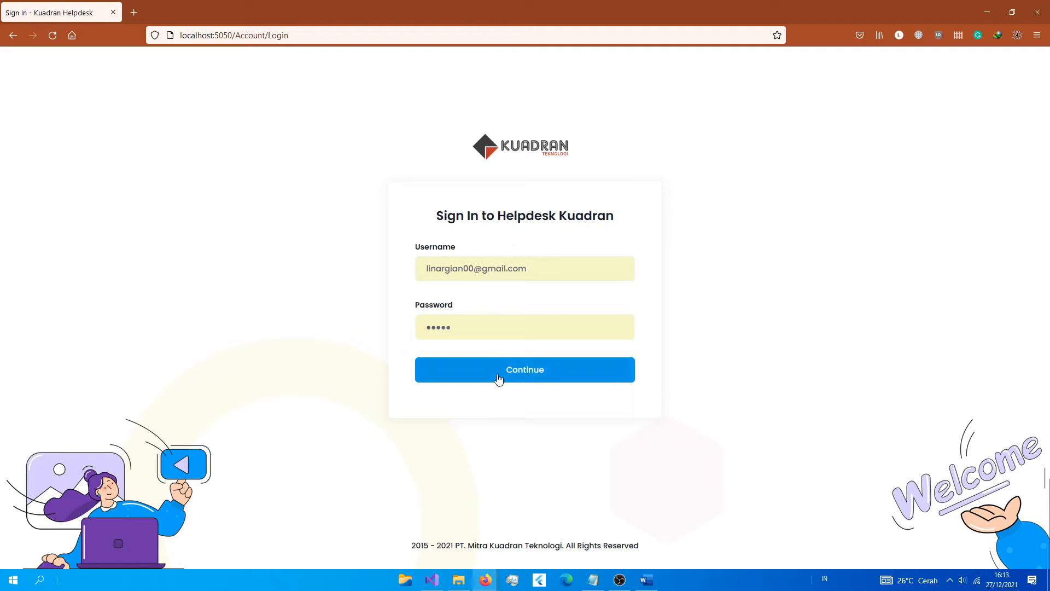
left_click(498, 378)
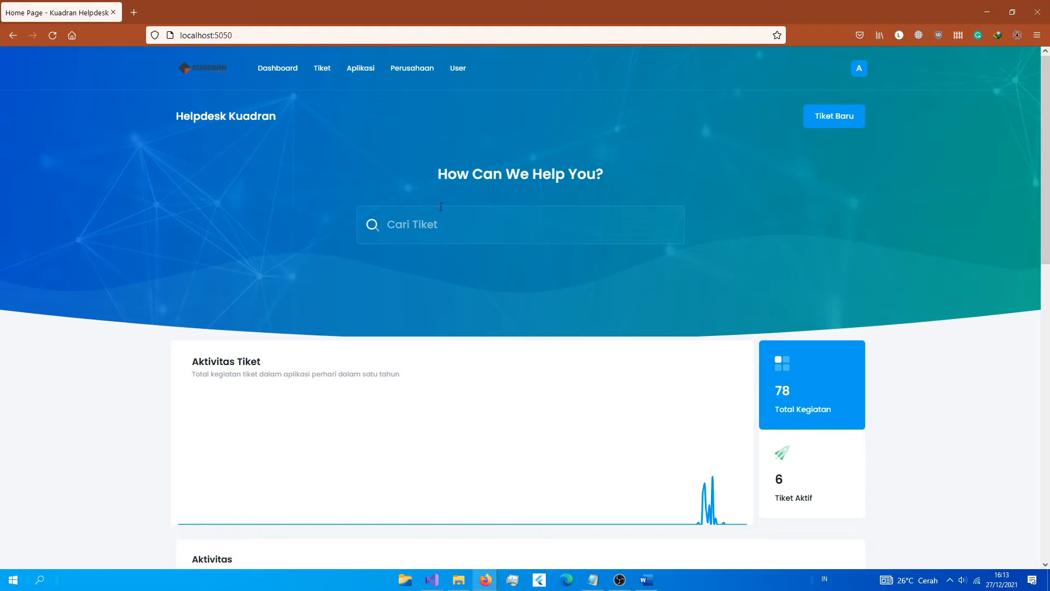
Step: Open My Profile from the 'A' avatar menu in the top bar
scroll(153, 338, "down", 2)
scroll(154, 340, "up", 2)
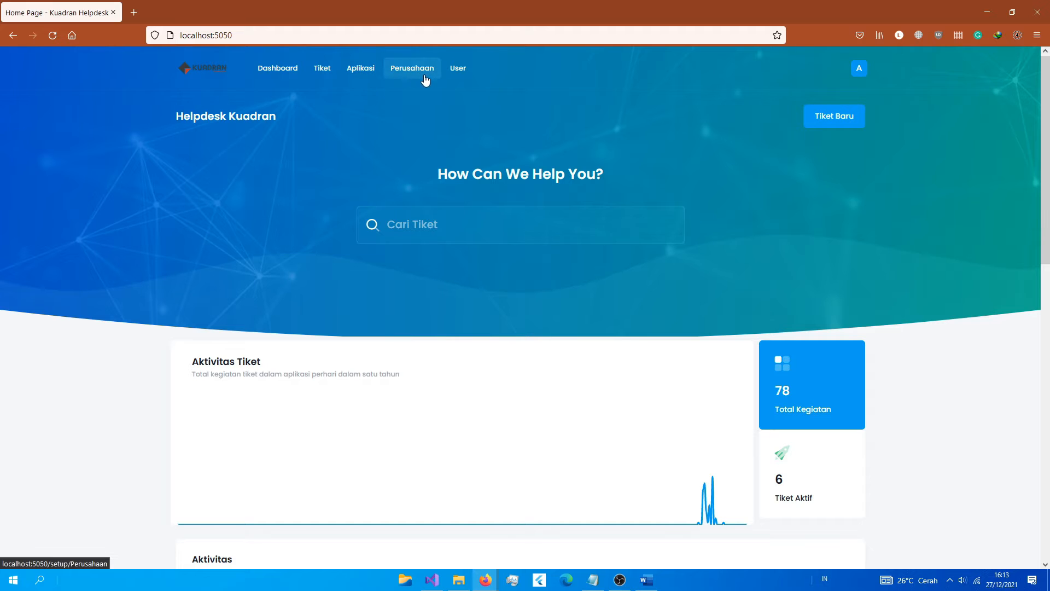
left_click(860, 71)
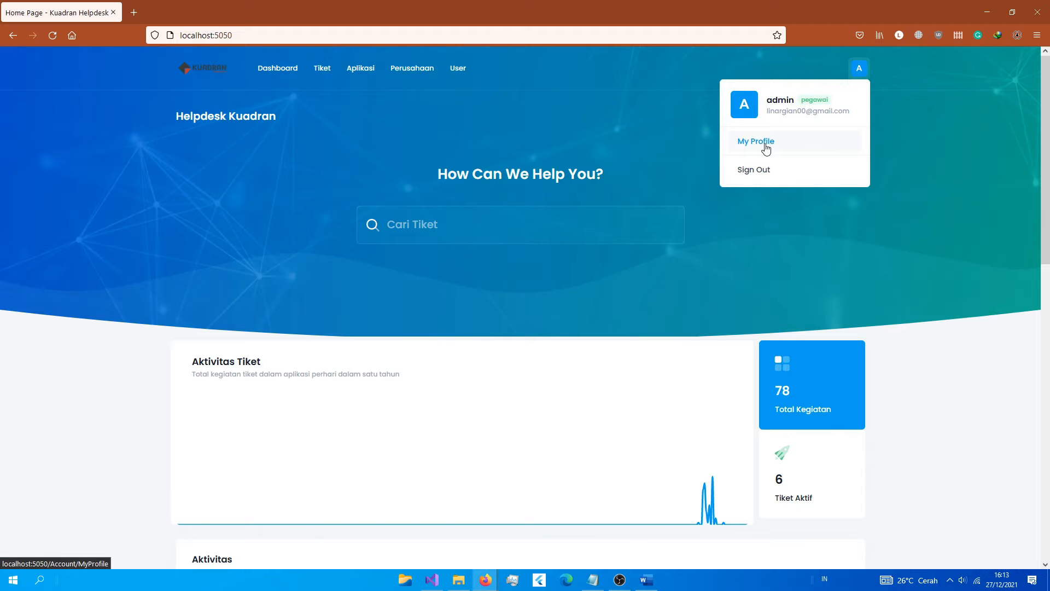
left_click(793, 142)
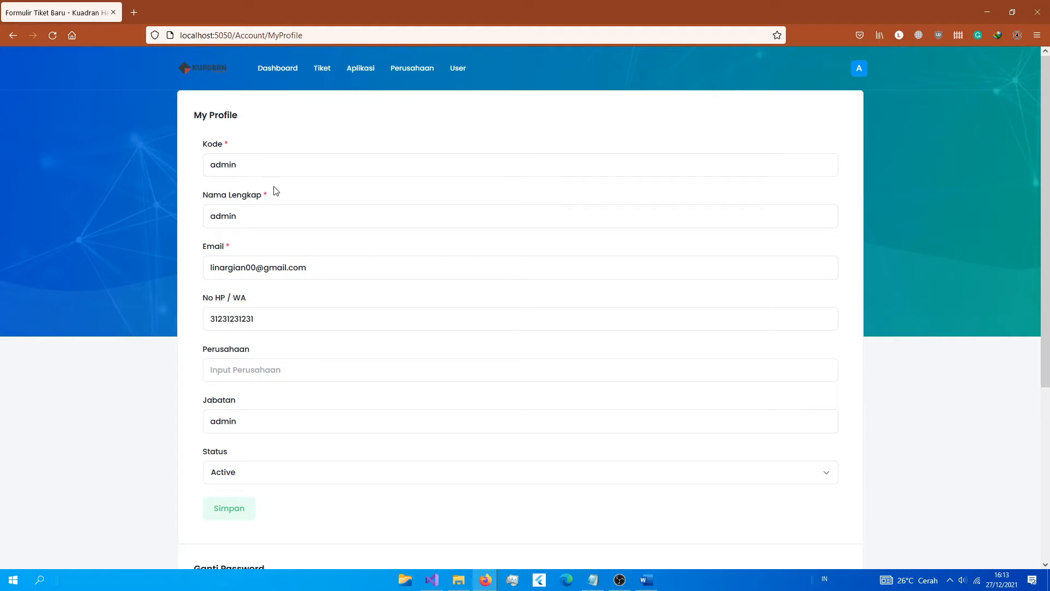
Step: Review the Kode, Nama Lengkap, Email, Jabatan and Status (Active) profile fields
left_click(309, 174)
left_click(284, 216)
left_click(331, 269)
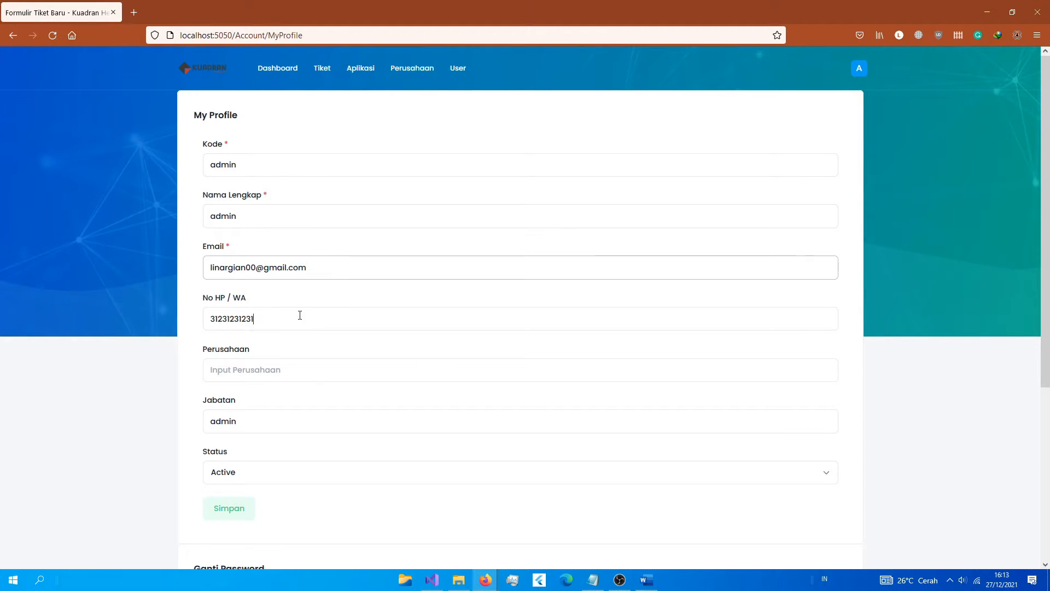
scroll(317, 356, "down", 3)
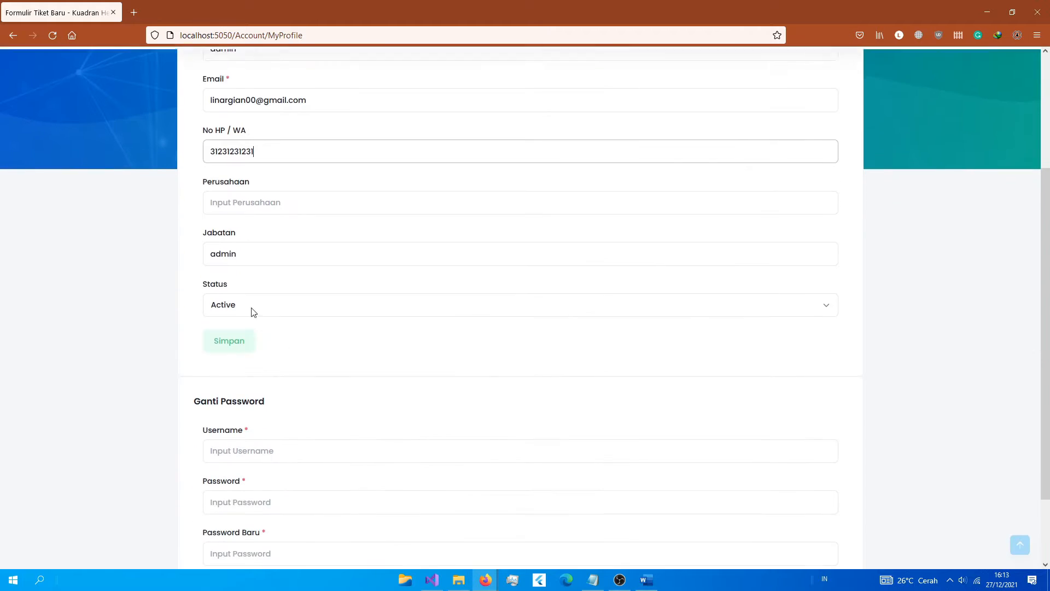
left_click(260, 255)
left_click(281, 301)
left_click(130, 318)
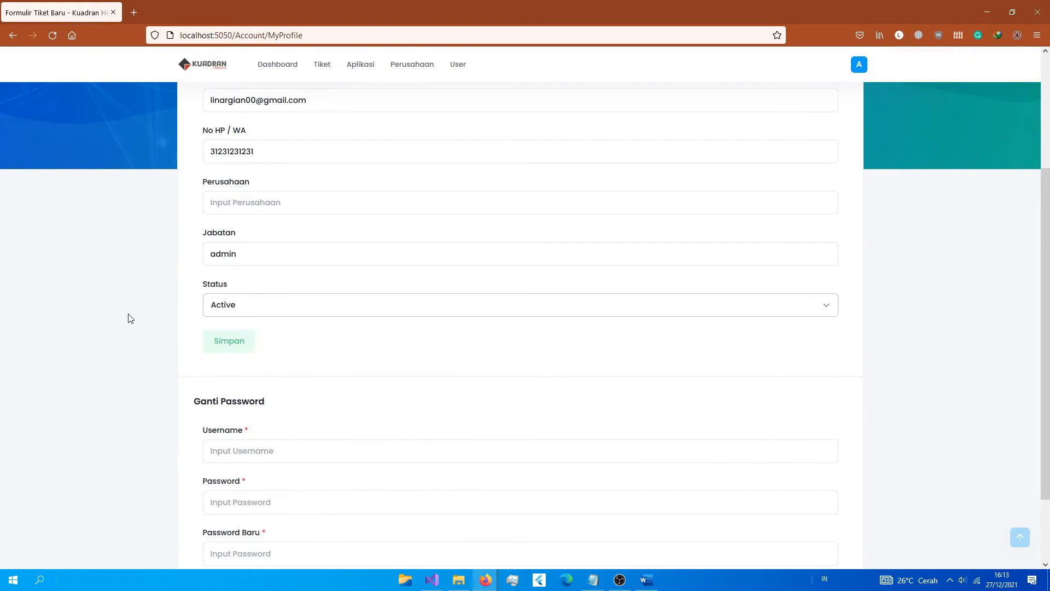
Step: Inspect the Ganti Password section, then go back to the Dashboard
scroll(137, 329, "down", 2)
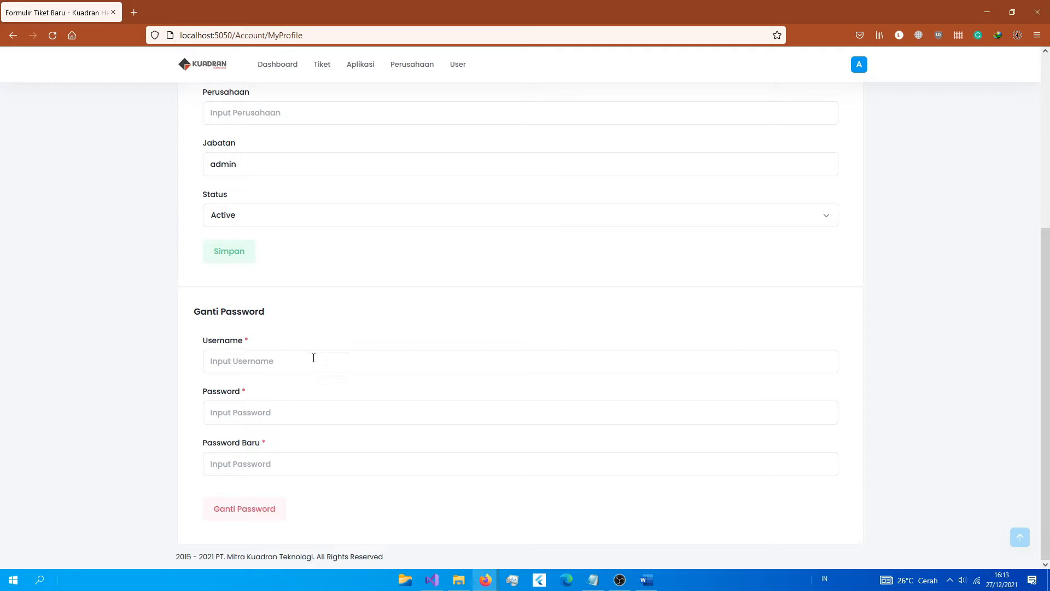
left_click(251, 361)
left_click(145, 390)
scroll(582, 328, "up", 5)
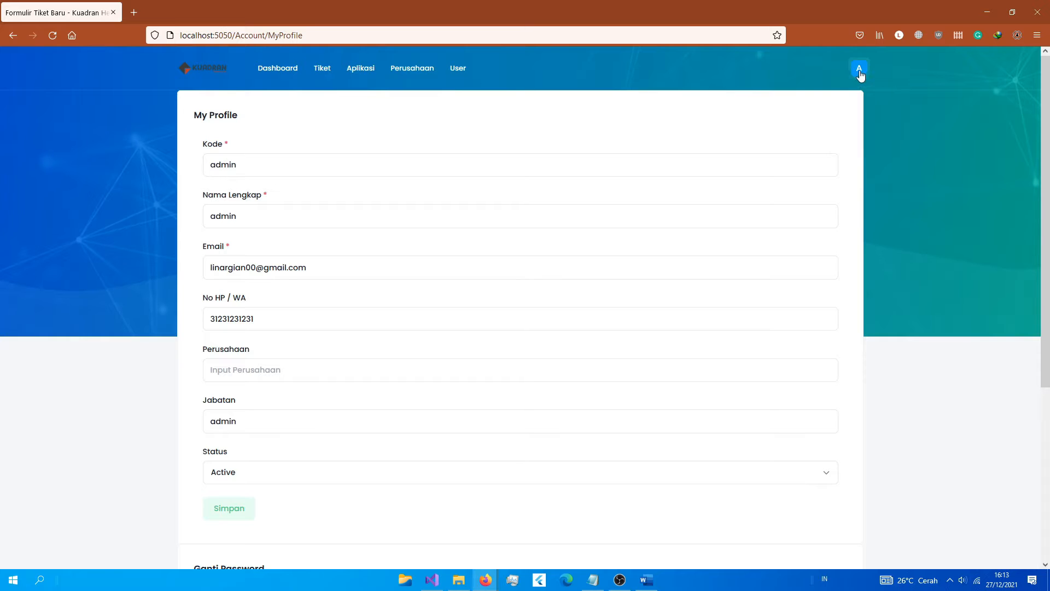
left_click(860, 68)
left_click(965, 355)
left_click(278, 68)
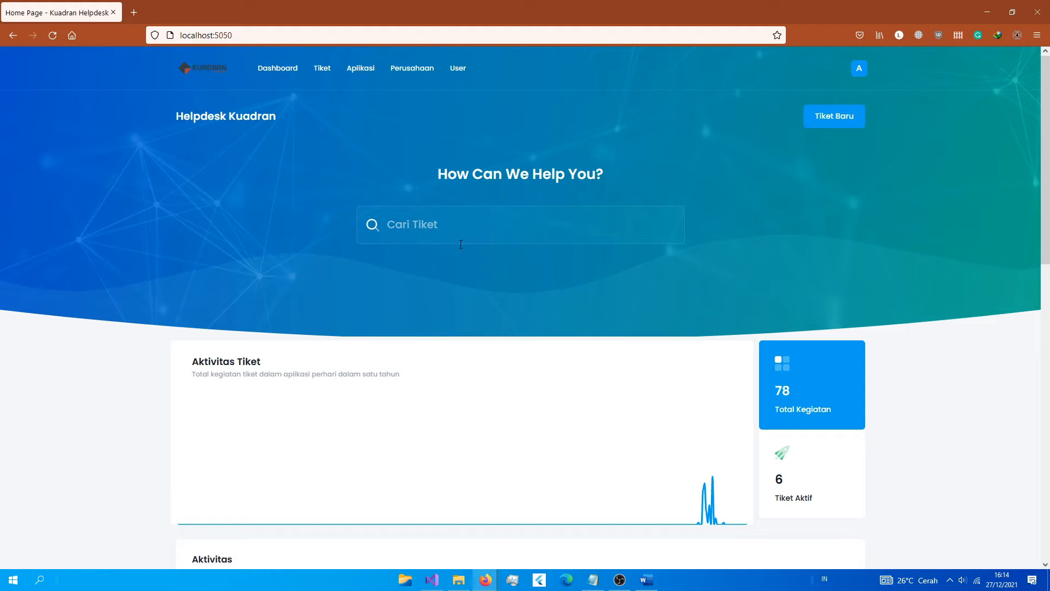
Step: Search Cari Tiket for 'test' and review the matching tickets T5, T4, T3 and T1
scroll(454, 236, "down", 4)
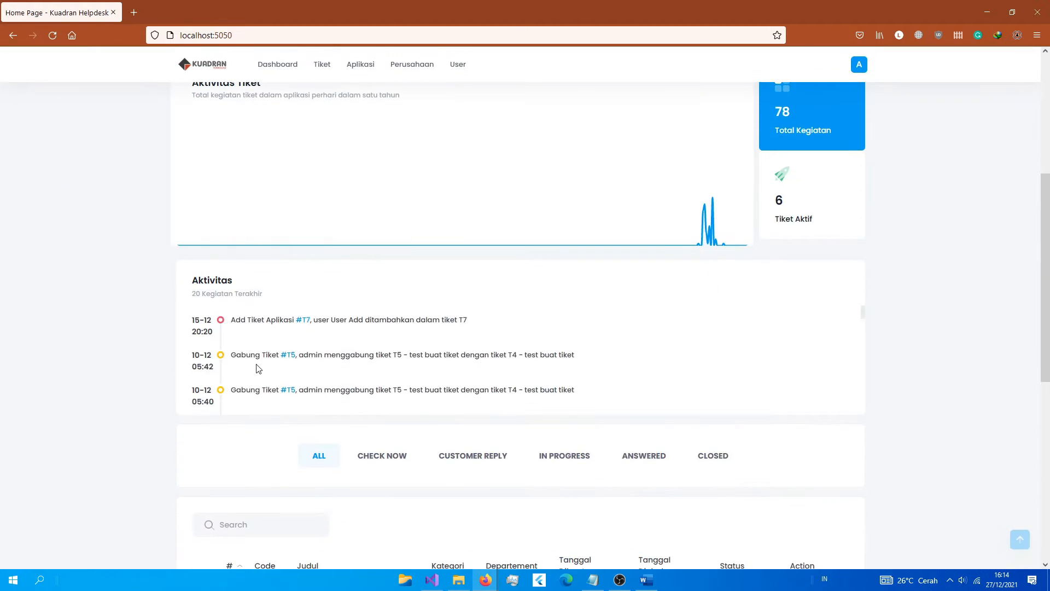
scroll(432, 258, "up", 3)
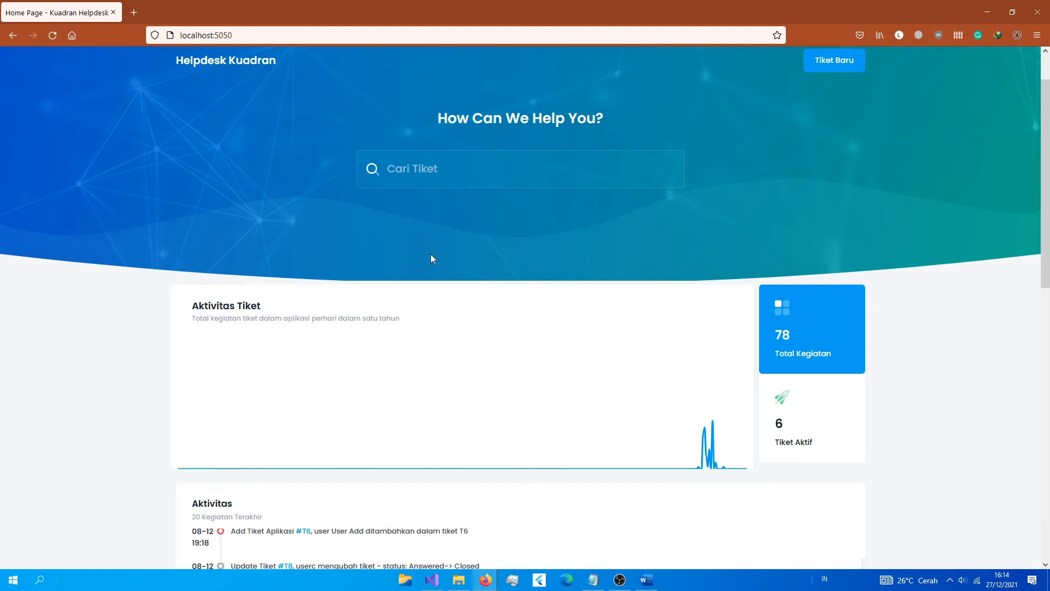
left_click(441, 172)
type("test")
key("Return")
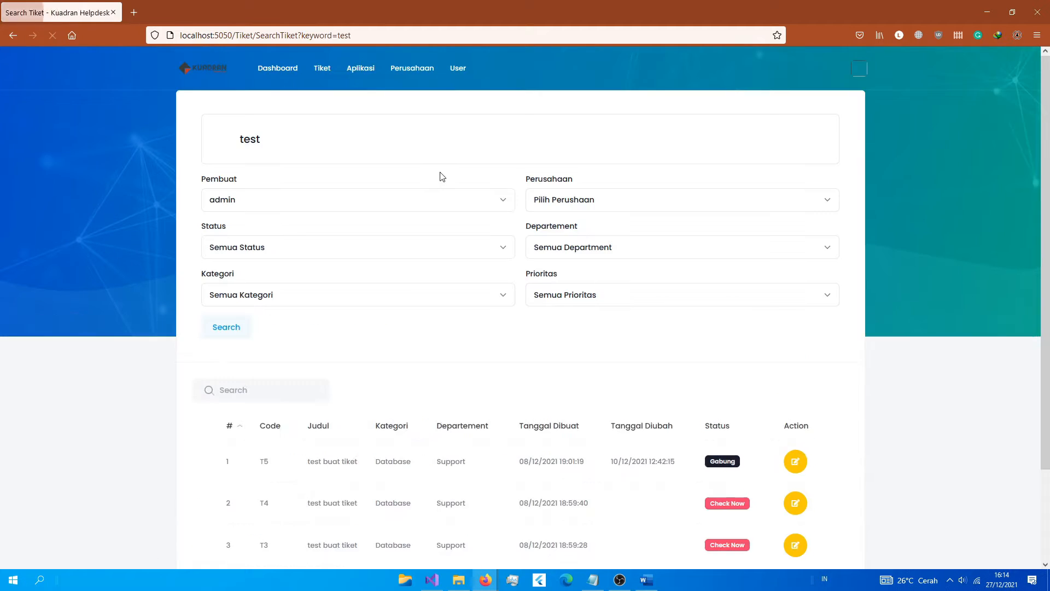
scroll(406, 264, "down", 2)
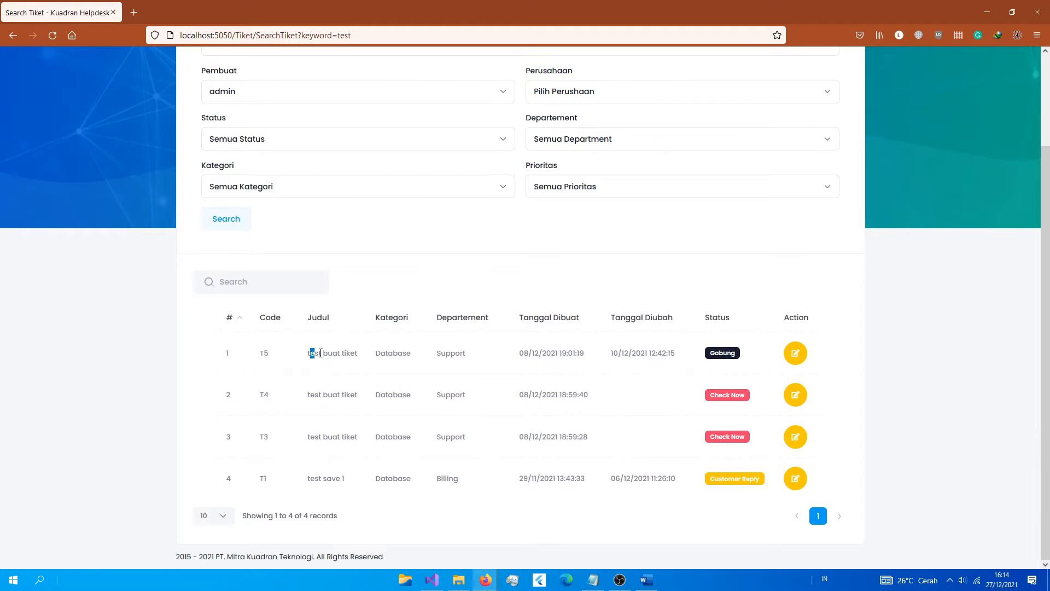
left_click_drag(321, 352, 323, 354)
scroll(347, 461, "up", 2)
scroll(345, 479, "down", 2)
scroll(329, 461, "up", 2)
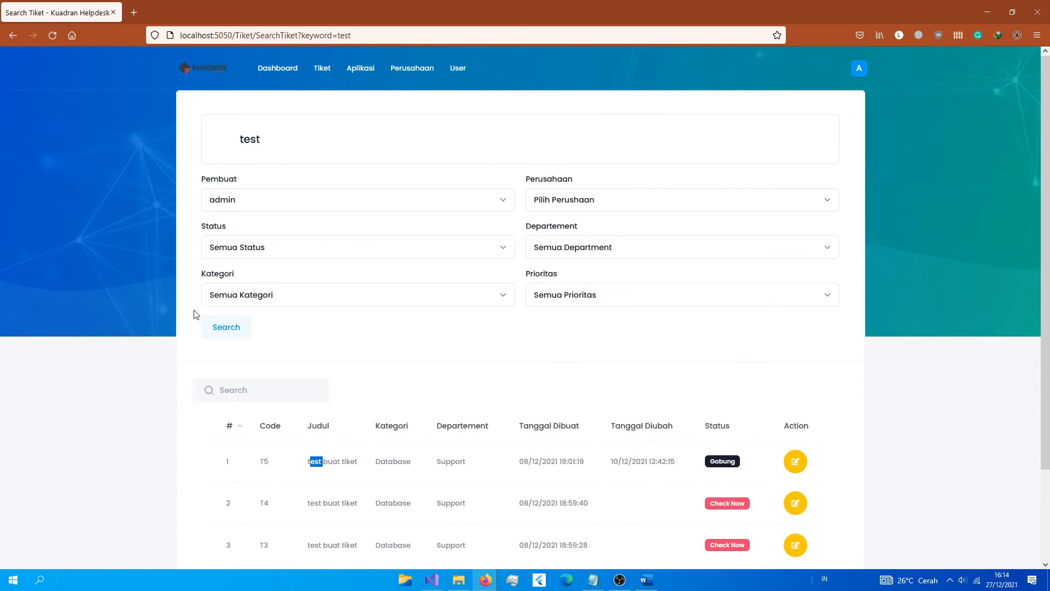
left_click(344, 149)
Step: Check the Pembuat, Status, Departement and Prioritas filters, keeping admin and the Semua defaults
left_click(267, 208)
left_click(275, 204)
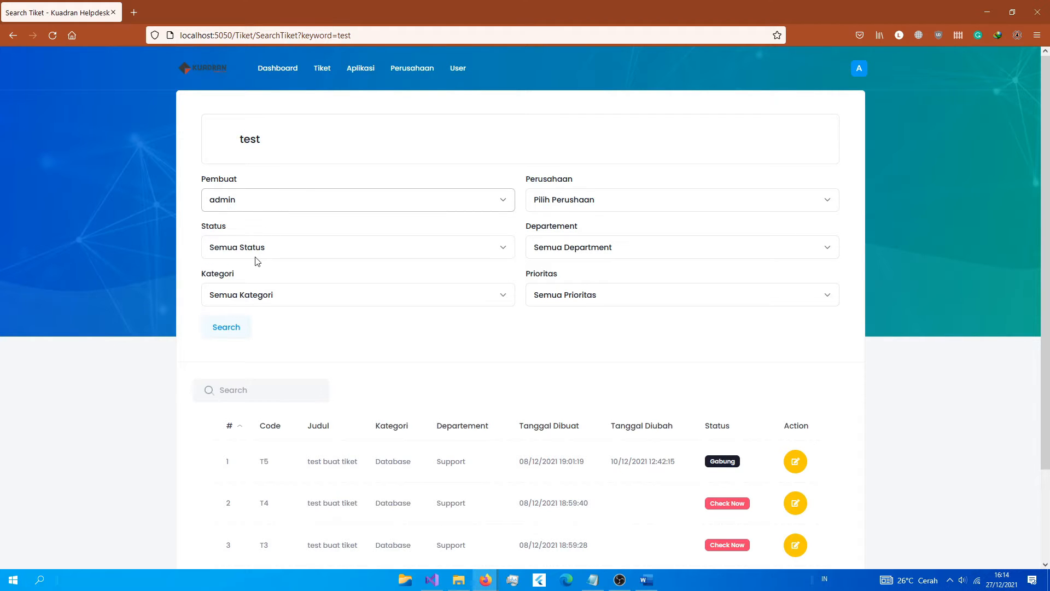
left_click(272, 249)
left_click(272, 249)
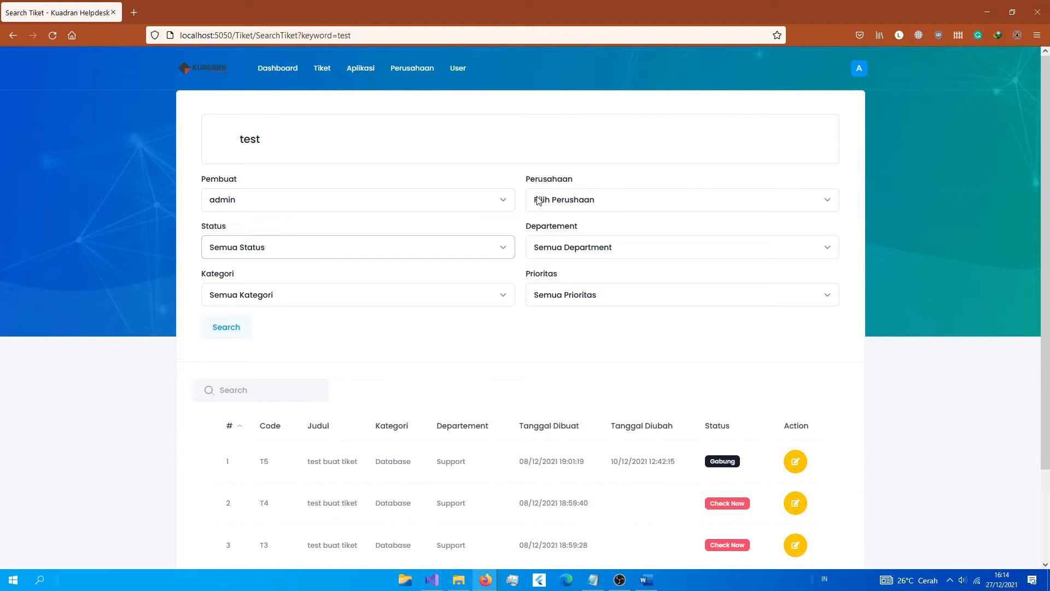
left_click(569, 250)
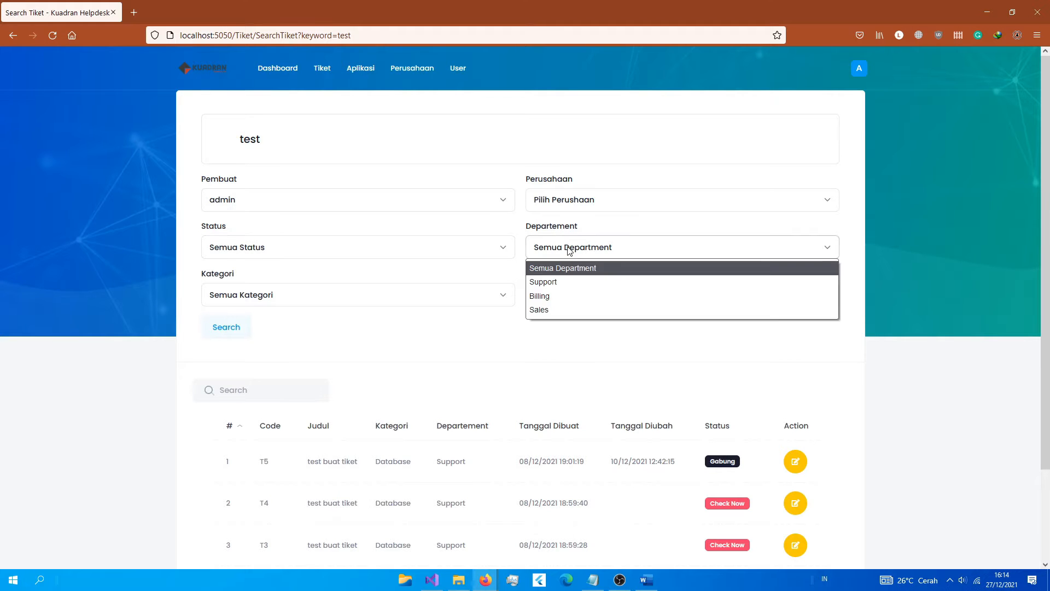
left_click(570, 251)
left_click(575, 300)
left_click(576, 301)
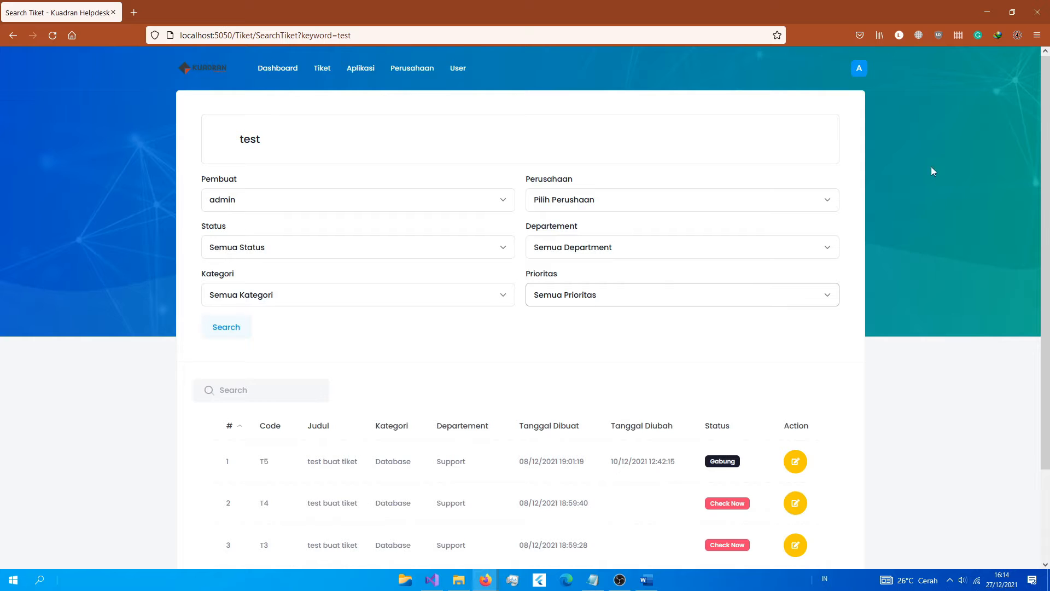
scroll(553, 291, "down", 2)
scroll(358, 244, "up", 3)
left_click(293, 77)
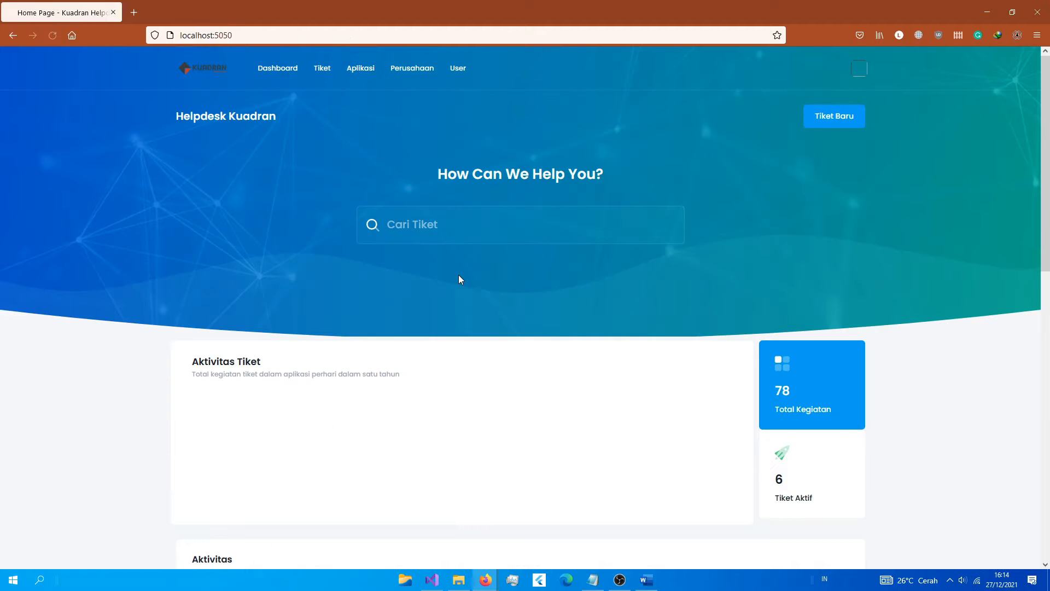
scroll(425, 257, "down", 1)
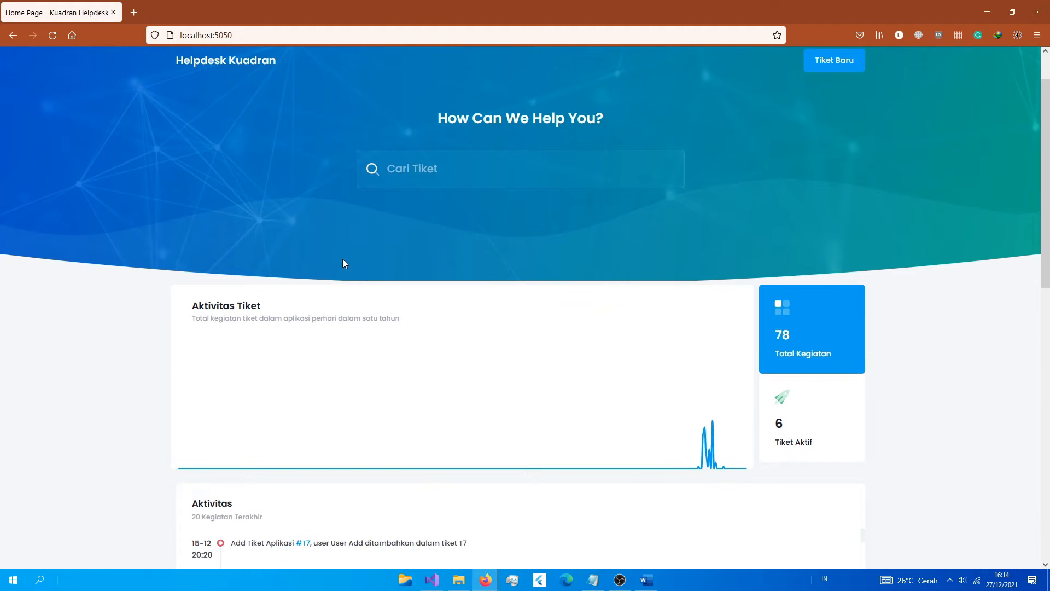
scroll(344, 263, "down", 2)
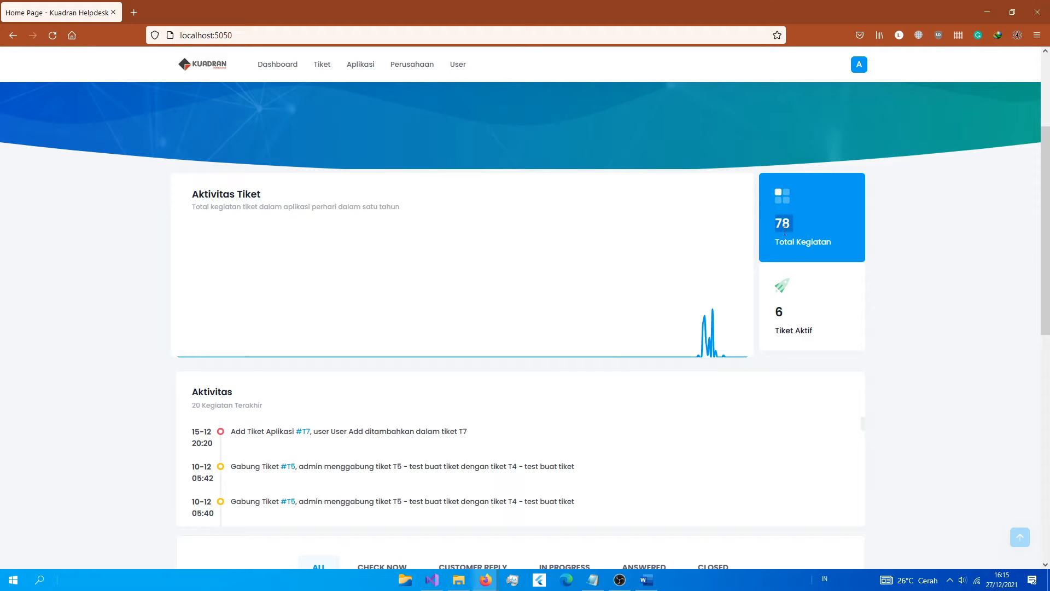
double_click(783, 309)
scroll(831, 377, "down", 4)
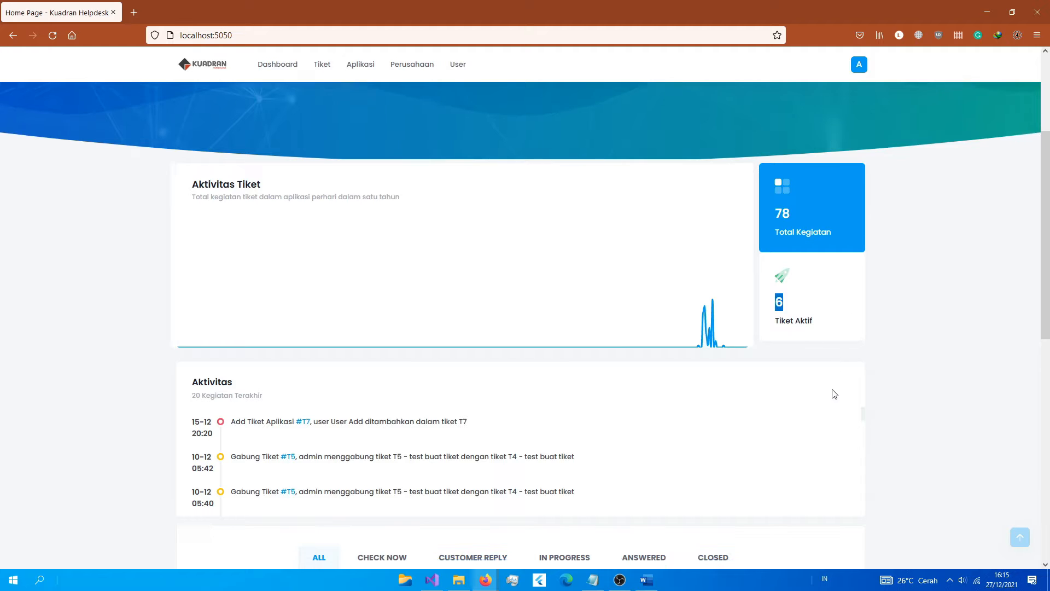
scroll(757, 344, "up", 4)
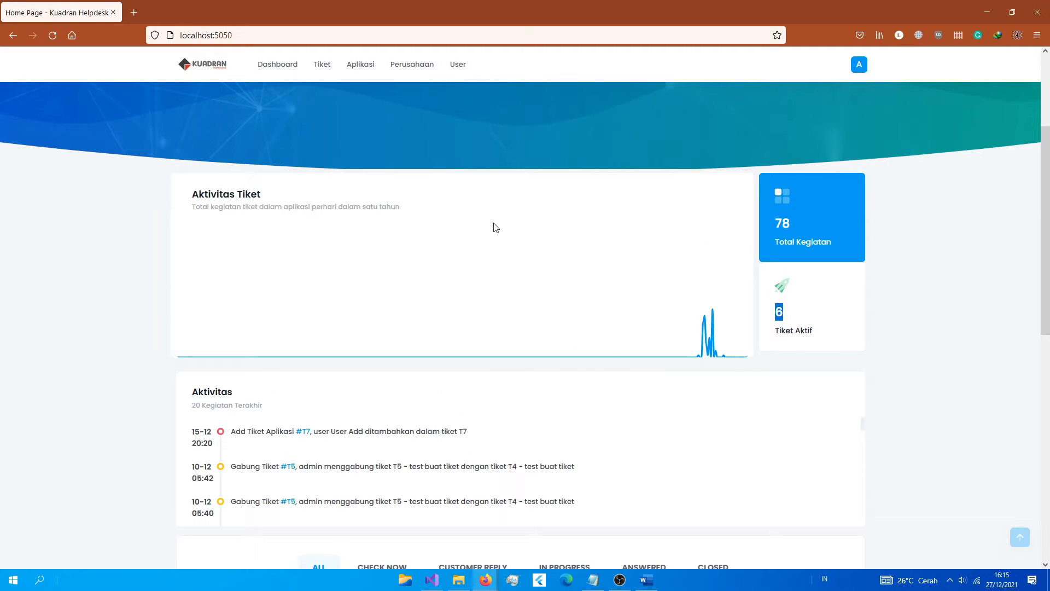
scroll(141, 355, "down", 1)
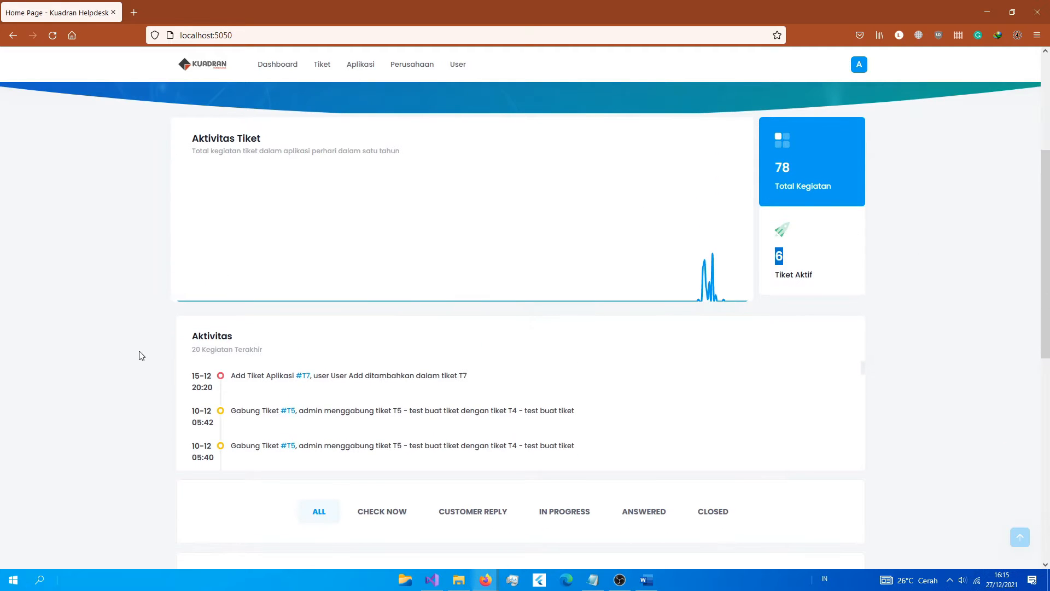
scroll(141, 355, "down", 1)
left_click_drag(201, 294, 264, 295)
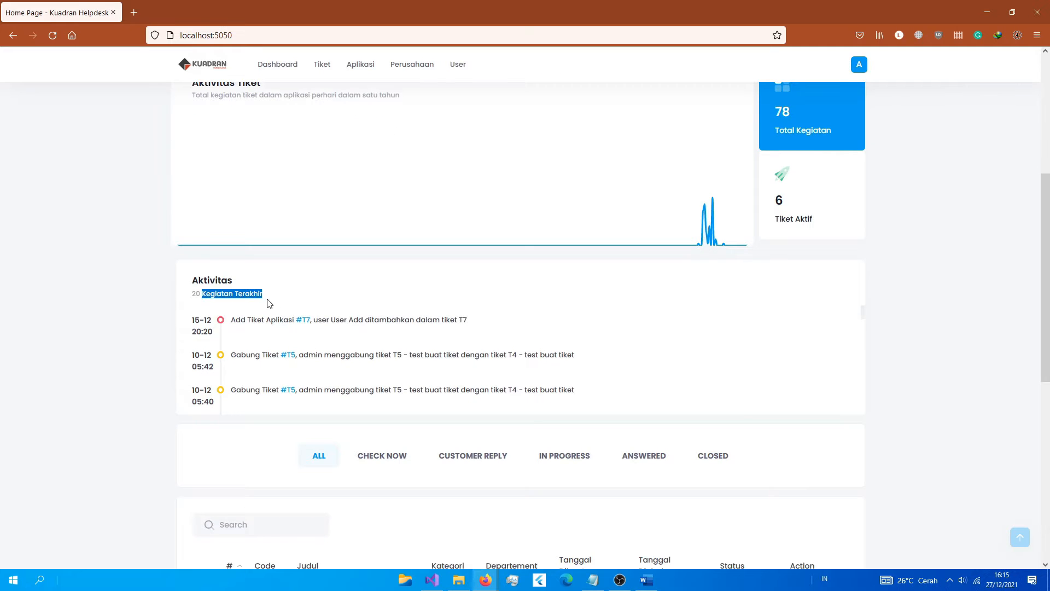
scroll(501, 350, "down", 2)
scroll(501, 346, "down", 2)
scroll(506, 347, "up", 4)
scroll(495, 357, "down", 10)
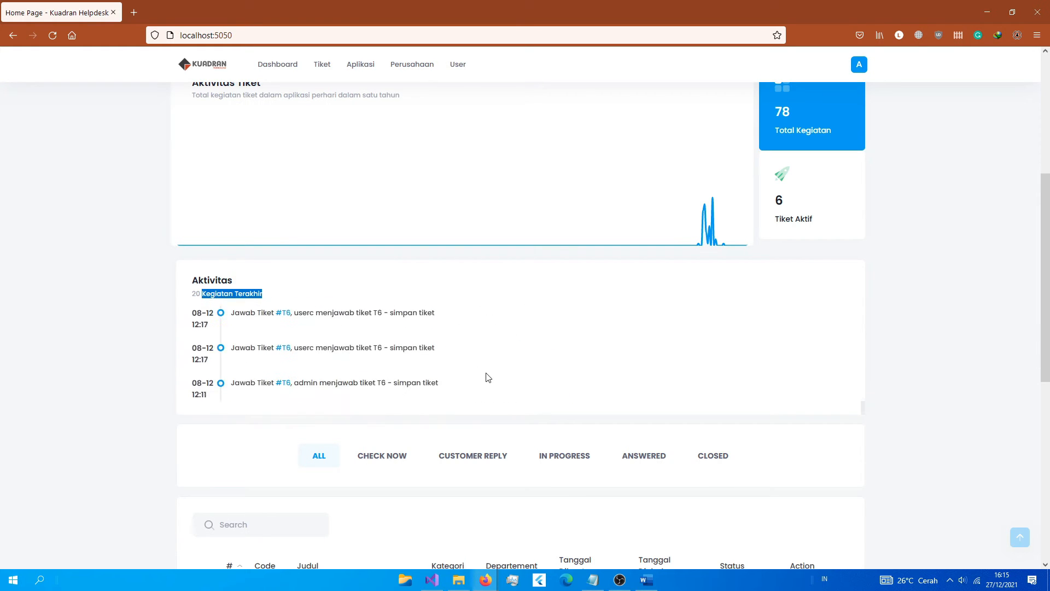
scroll(488, 377, "up", 10)
scroll(583, 399, "up", 5)
scroll(661, 421, "down", 1)
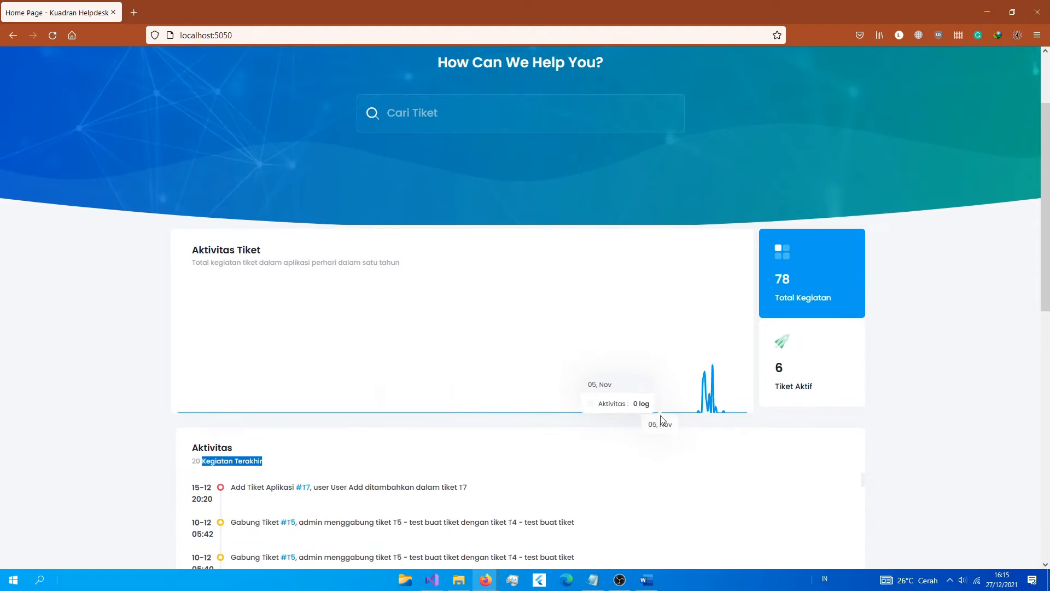
scroll(662, 420, "down", 2)
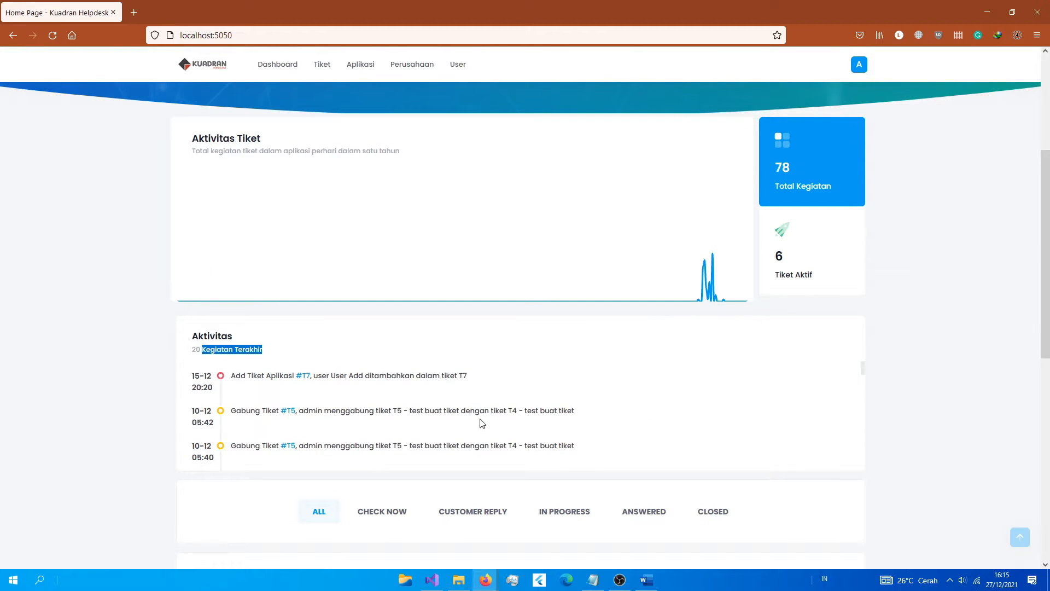
scroll(728, 448, "down", 4)
scroll(1018, 362, "down", 5)
scroll(1018, 362, "down", 2)
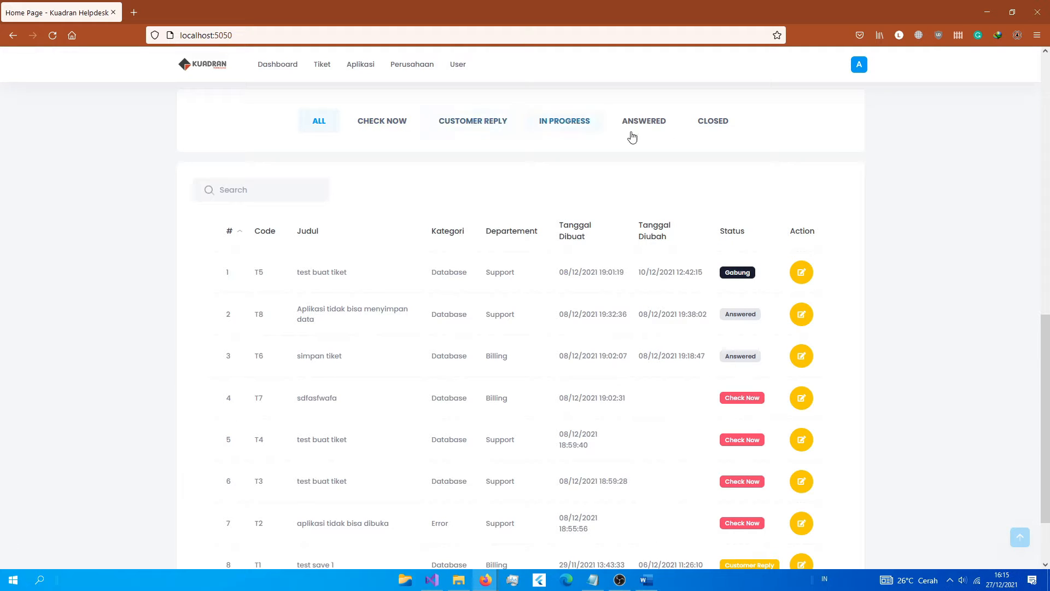
left_click(405, 125)
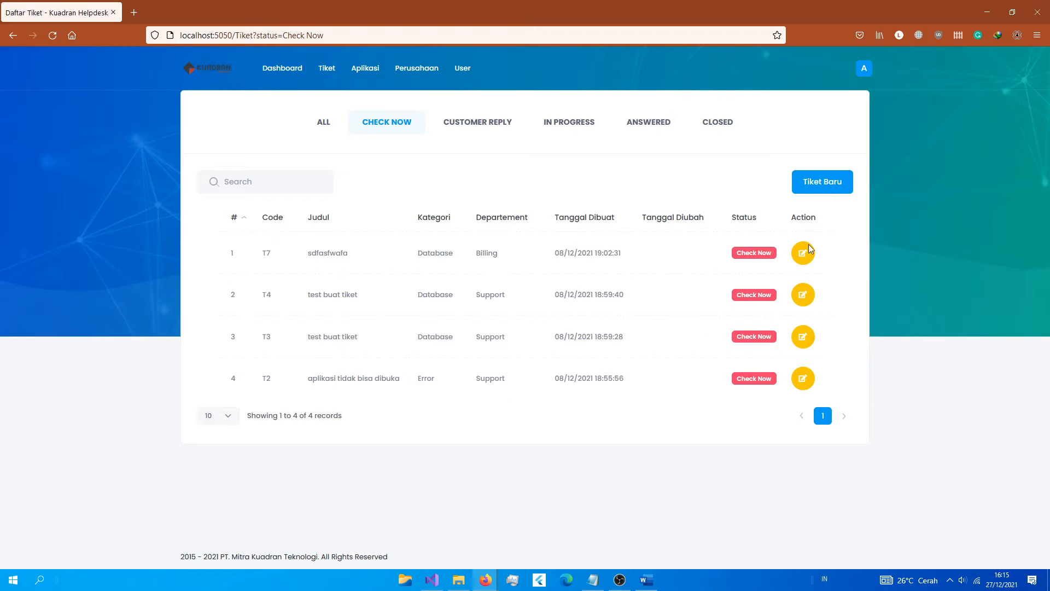
left_click(287, 75)
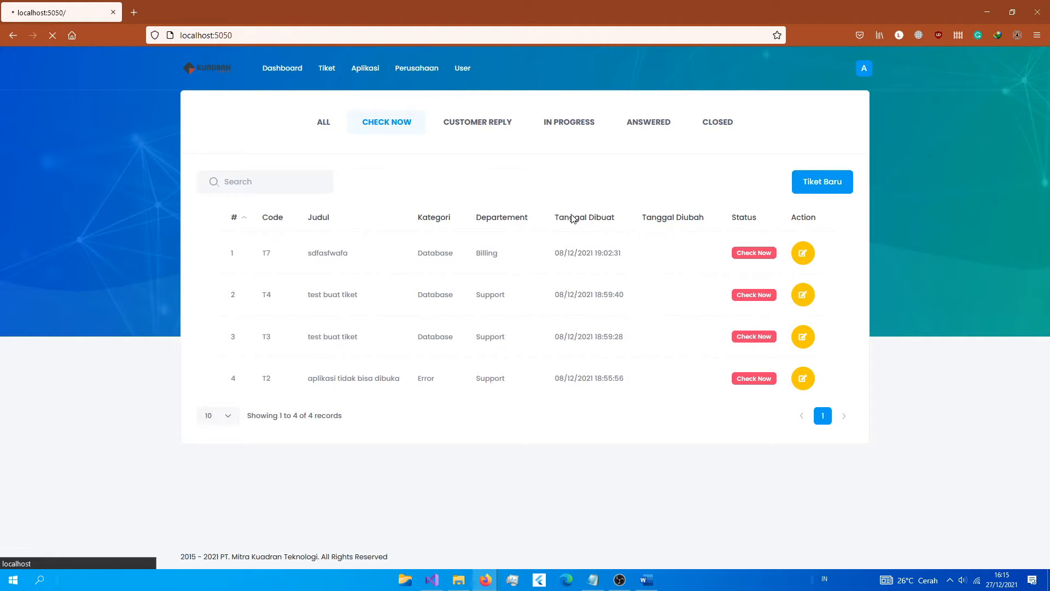
scroll(547, 418, "down", 10)
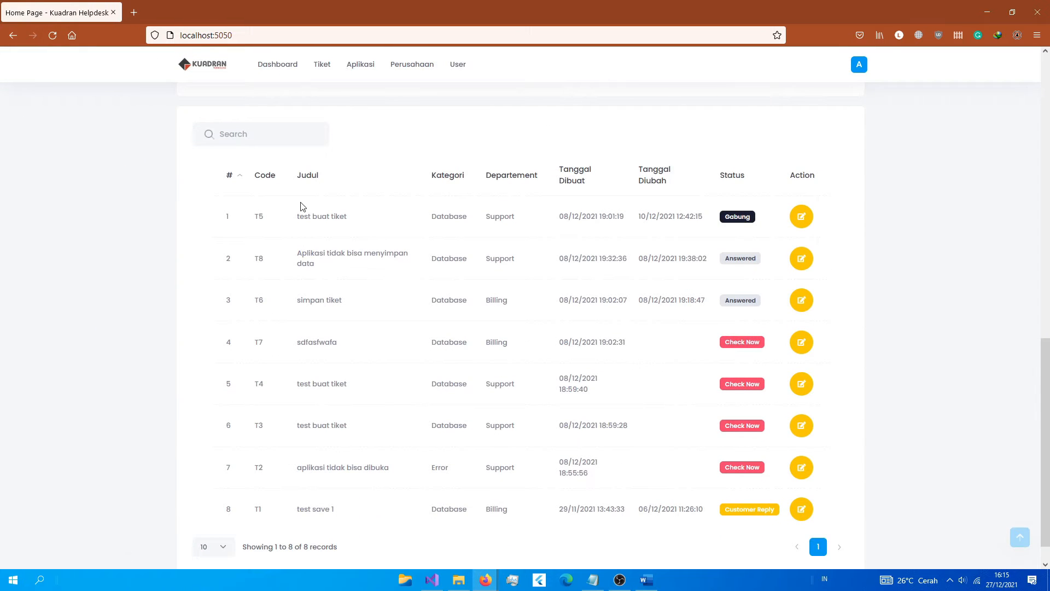
scroll(302, 211, "up", 2)
scroll(305, 222, "down", 3)
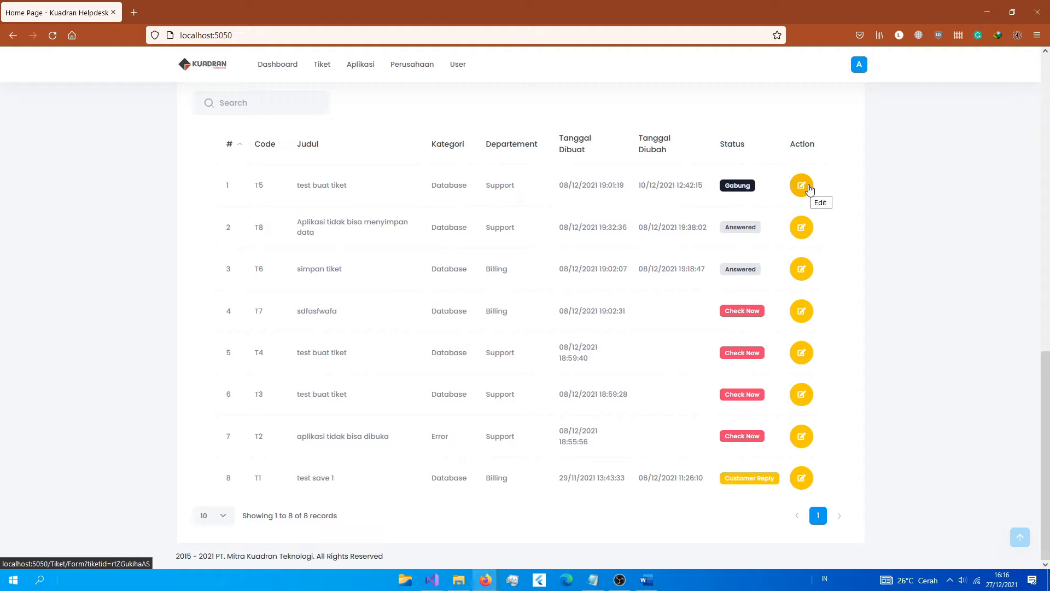
scroll(429, 405, "up", 2)
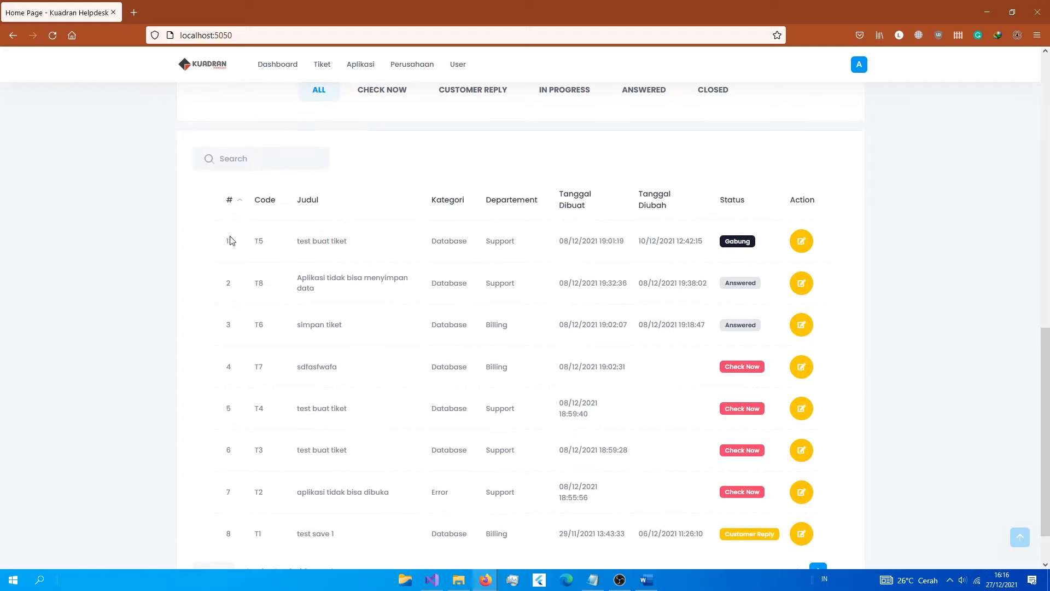
scroll(478, 284, "up", 15)
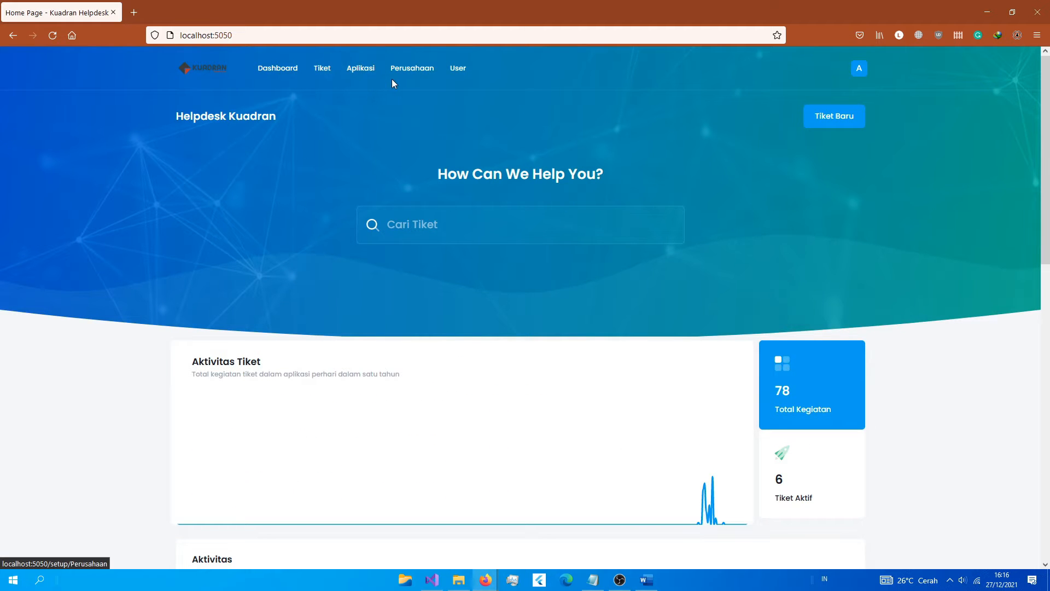
Step: Open the Aplikasi List and select the application names app and app 2
left_click(360, 68)
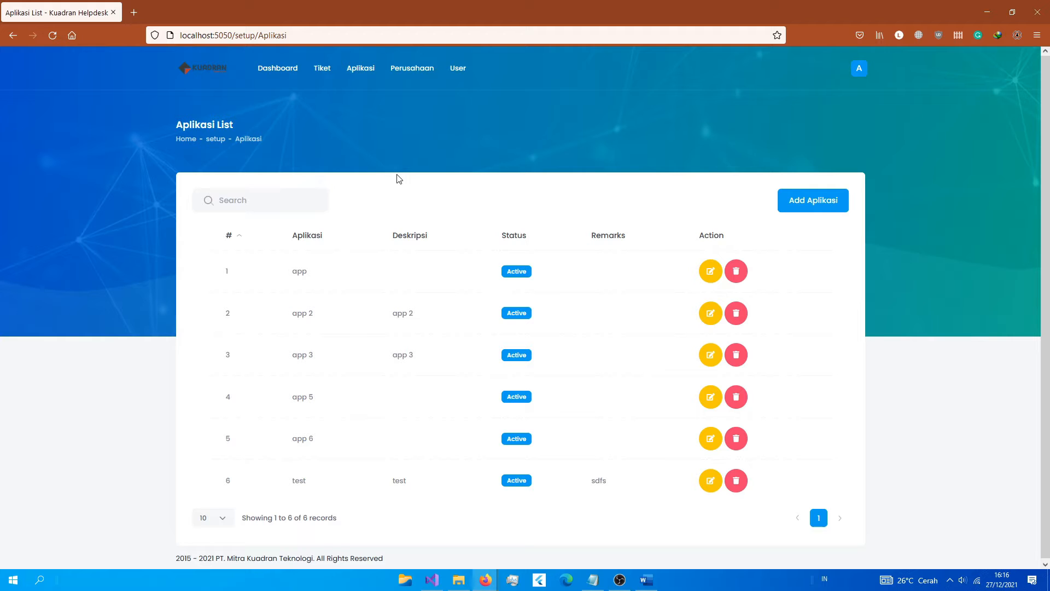
double_click(305, 271)
left_click_drag(292, 314, 336, 322)
Step: Add application Oniq with Deskripsi 'aplikasi akuntansi', Status Active, and submit it
left_click(799, 205)
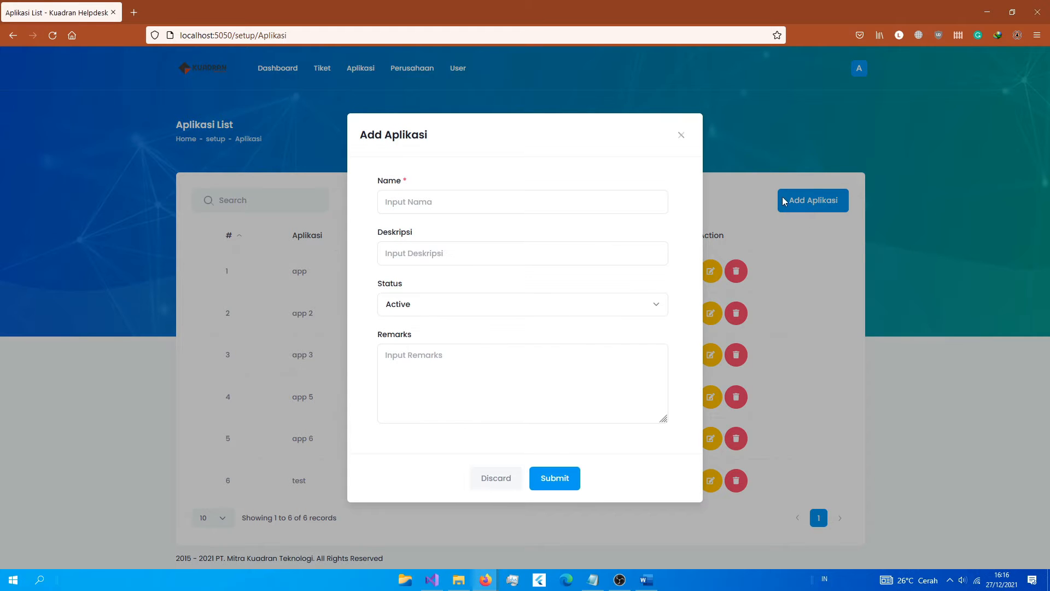
left_click(410, 195)
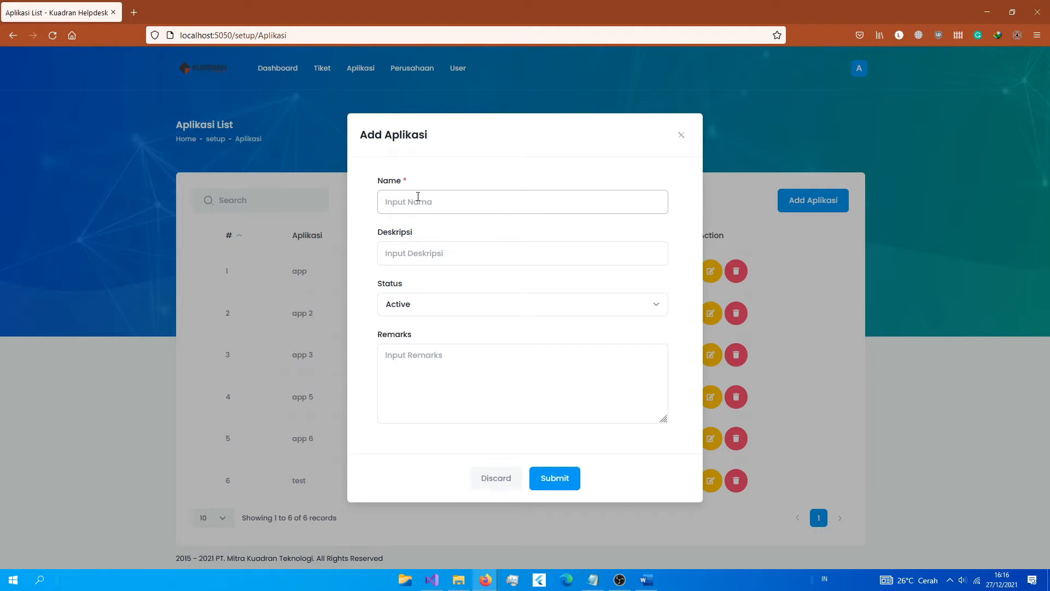
type("Oniq")
left_click(416, 247)
type("aplikasi akuntansi")
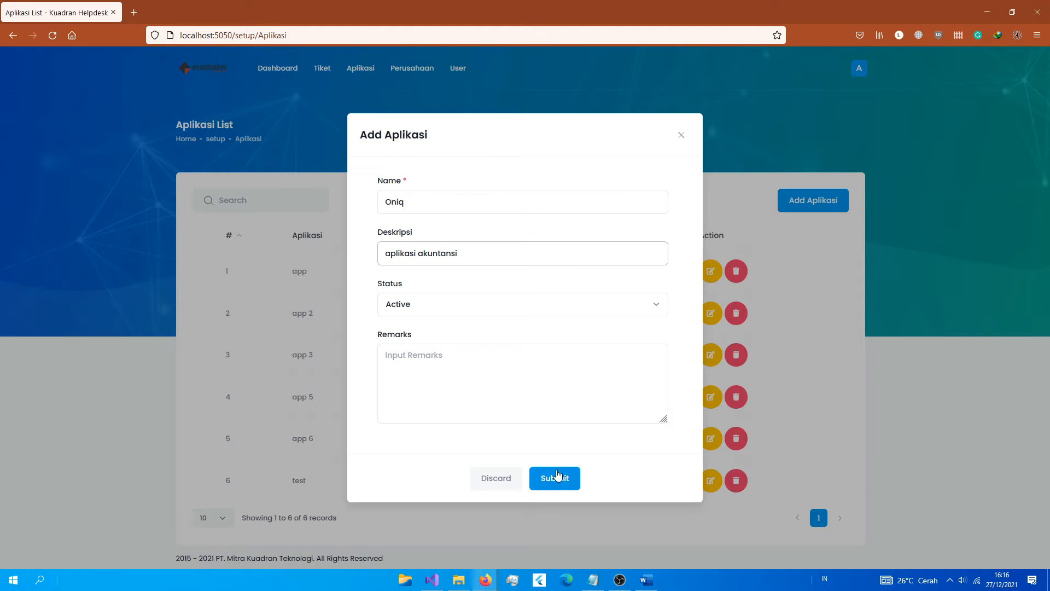
left_click(554, 477)
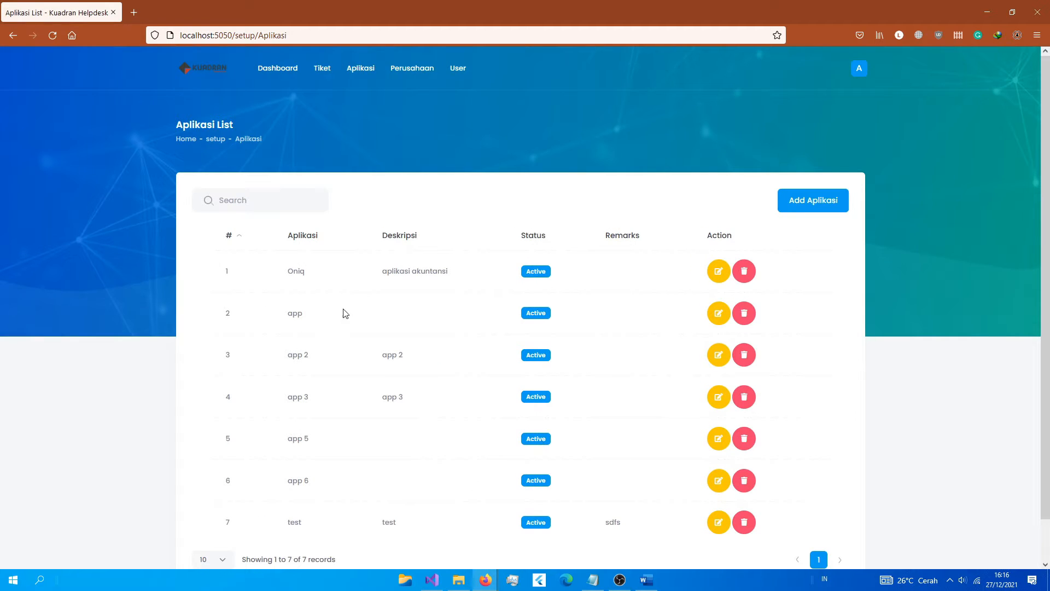
Step: Save remarks 'aplikasi akuntanasi' on Oniq, then cancel a delete of it with No
left_click(719, 272)
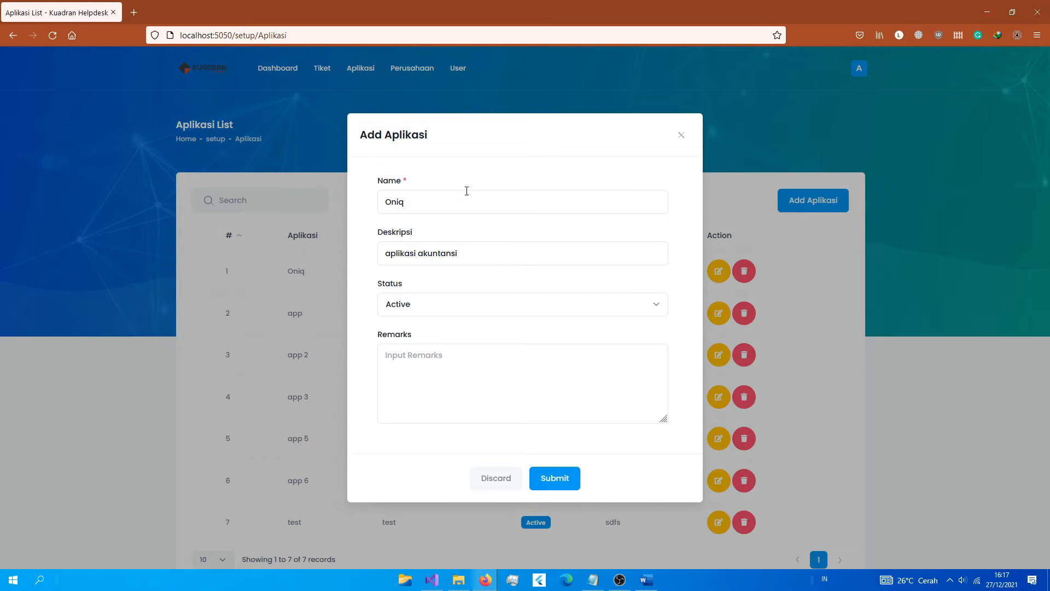
left_click(423, 372)
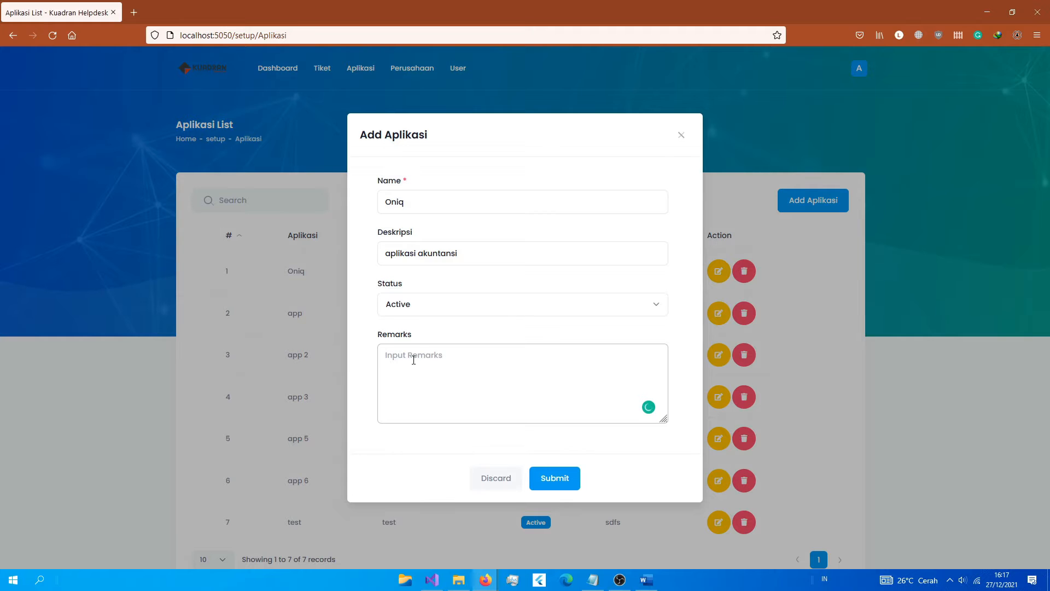
type("aplikasi akuntanasi")
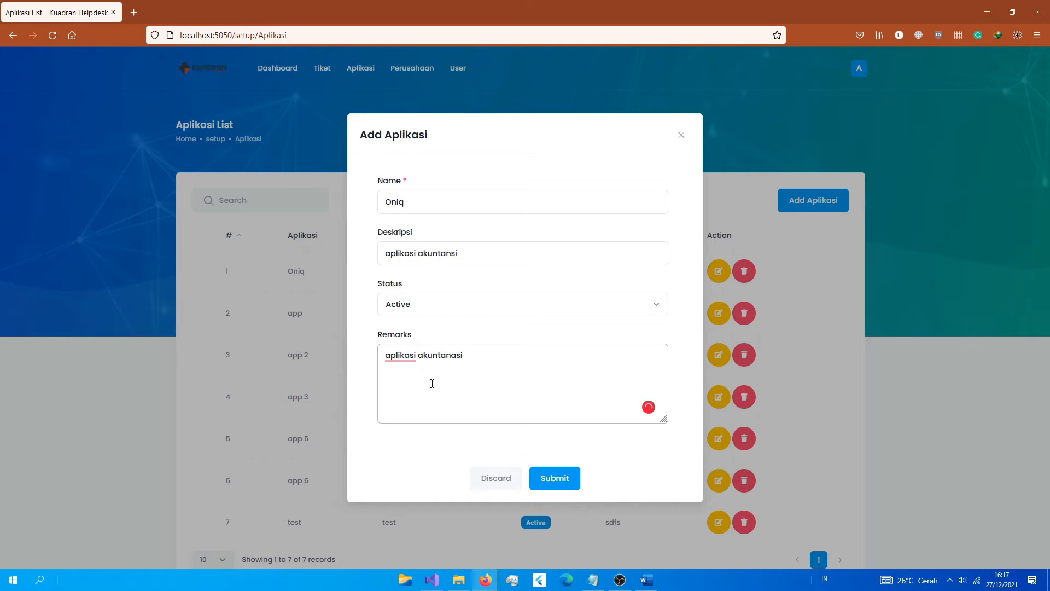
left_click(555, 478)
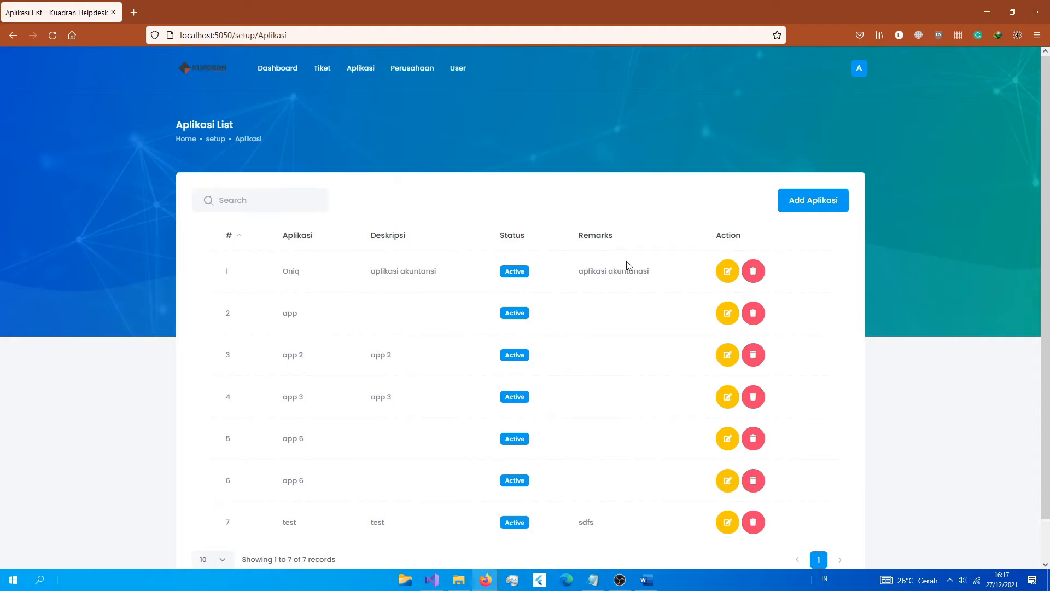
left_click(753, 271)
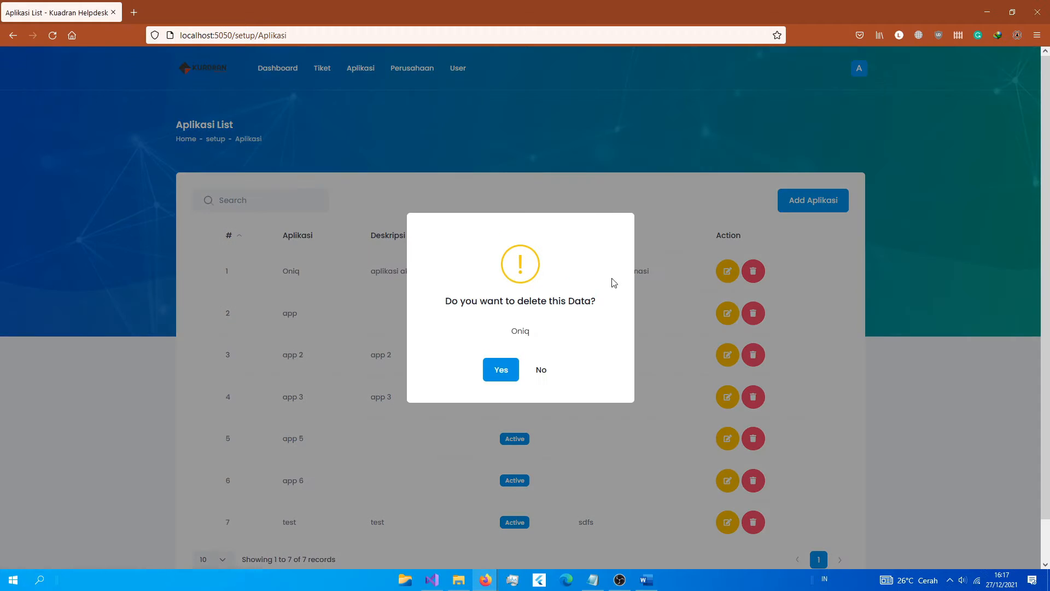
left_click(542, 370)
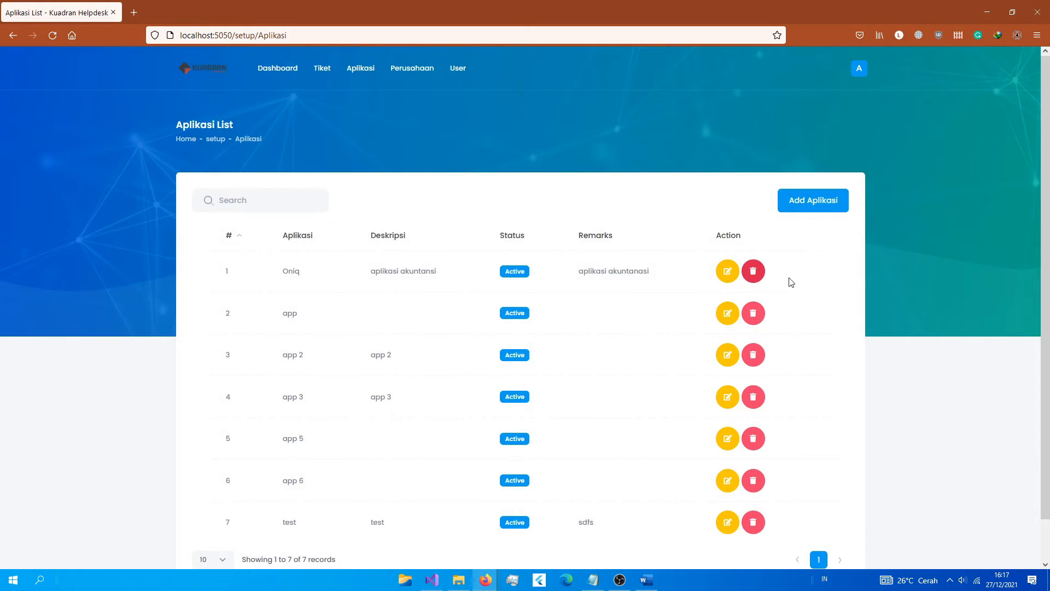
Step: Open the Perusahaan List of 6 companies and bring up the Add Perusahaan form
left_click(412, 68)
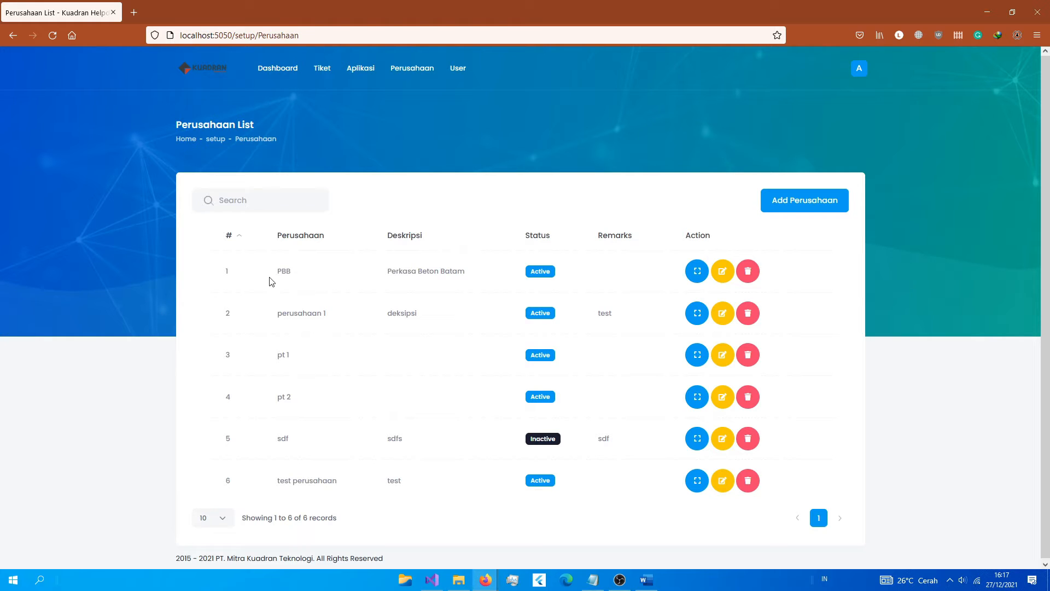
double_click(282, 272)
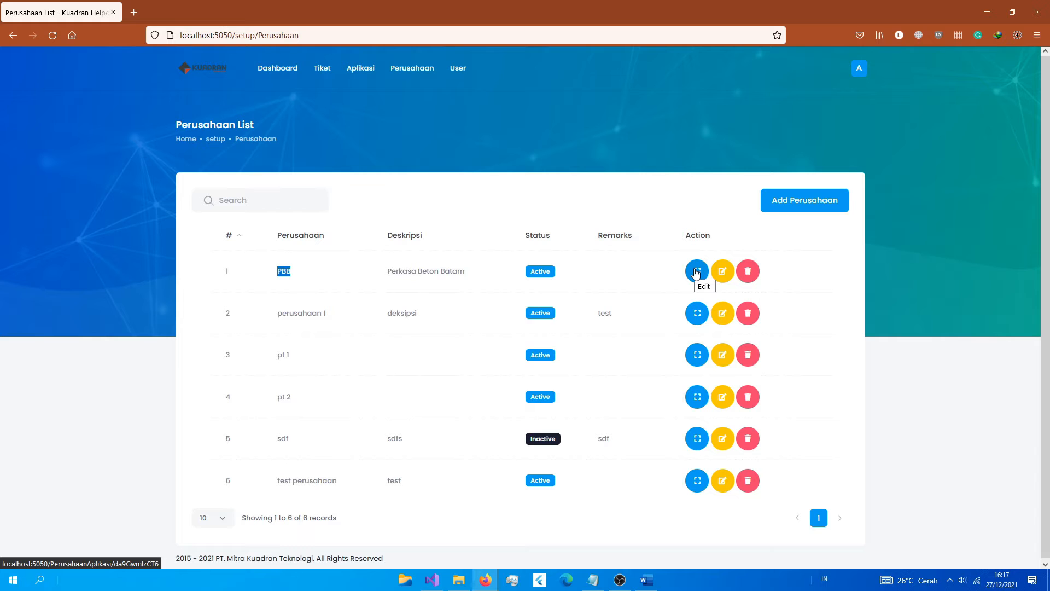
left_click(805, 200)
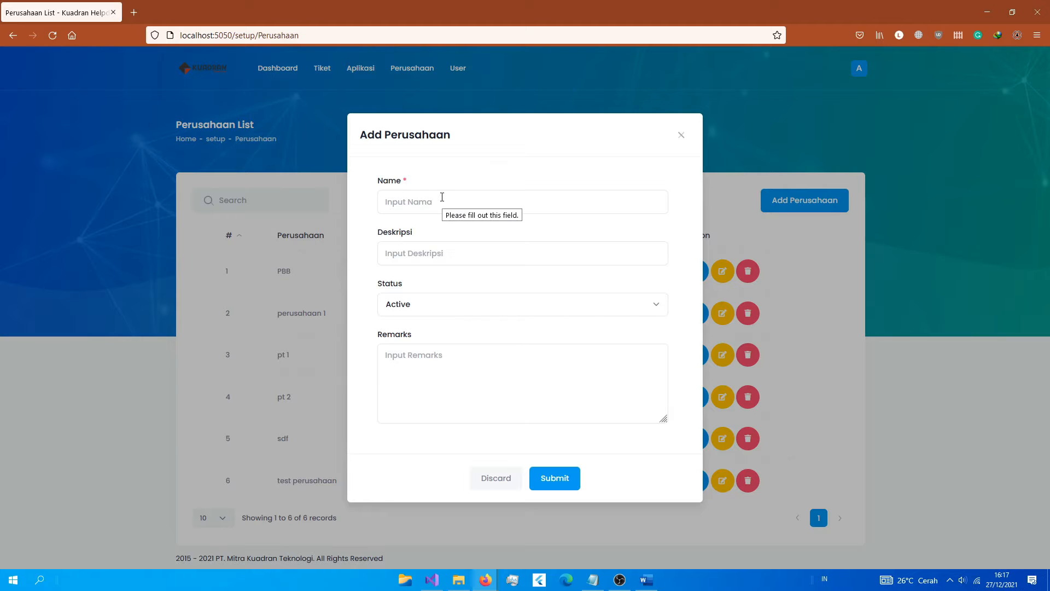
Step: Enter PT Getmove as Name and Perusahaan Kargo as Deskripsi, then submit
left_click(441, 198)
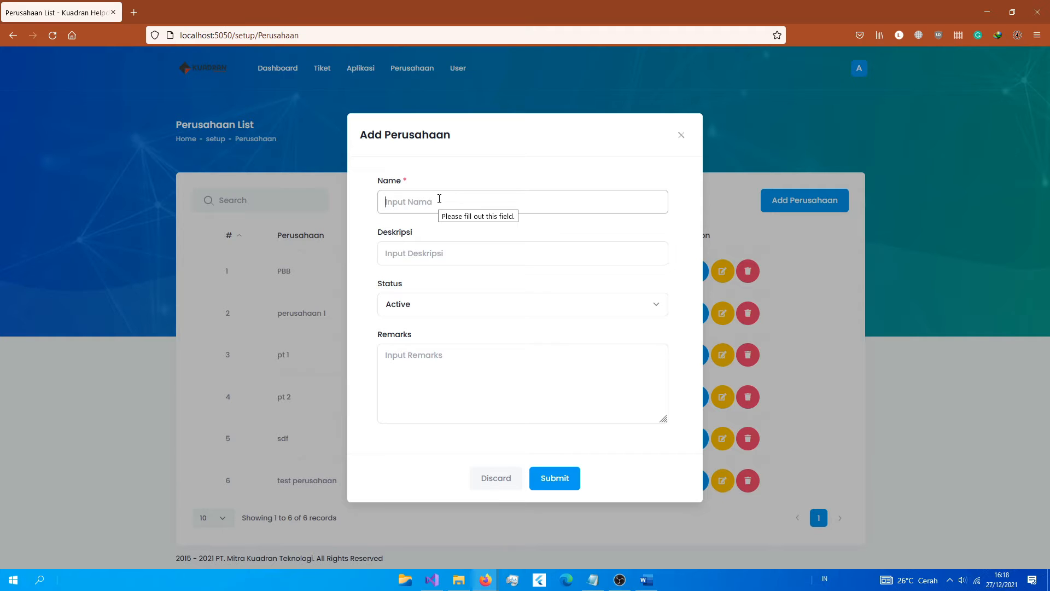
type("P")
type("P")
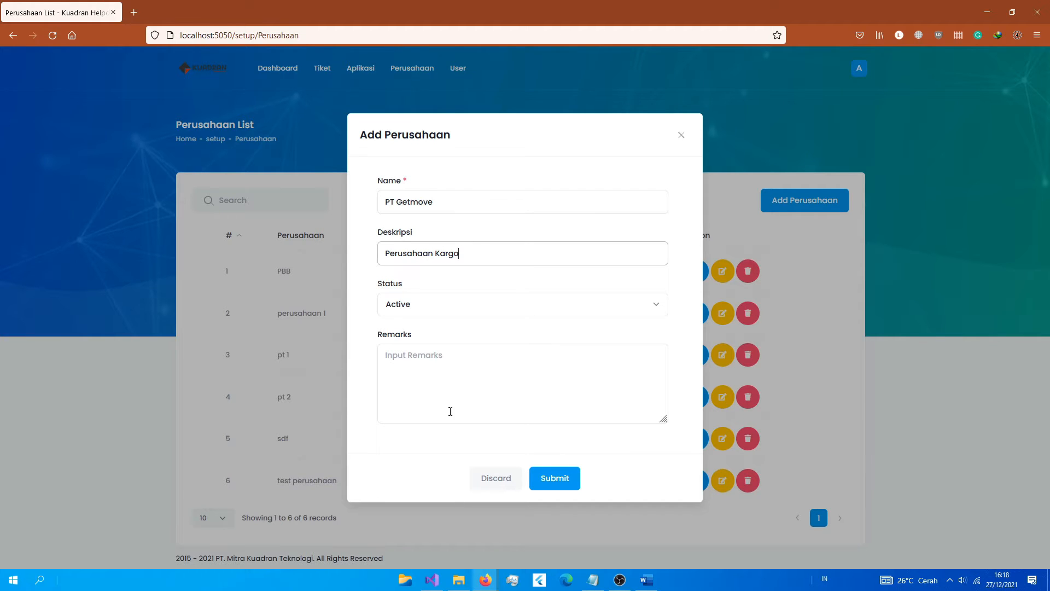
left_click(556, 478)
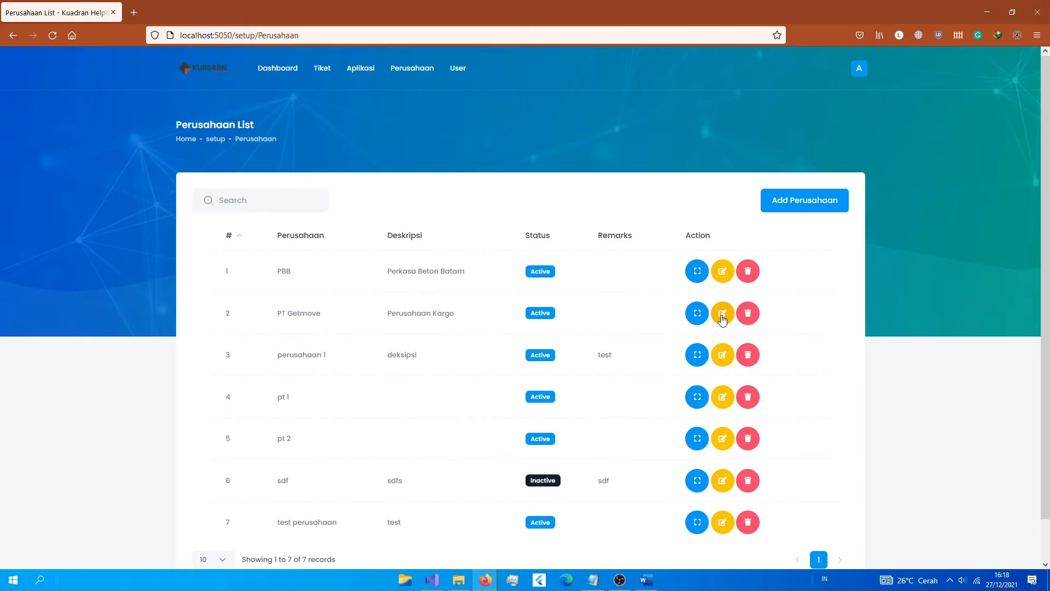
Step: Add a new company named 'test perusahaan hapus' to the list
left_click(722, 314)
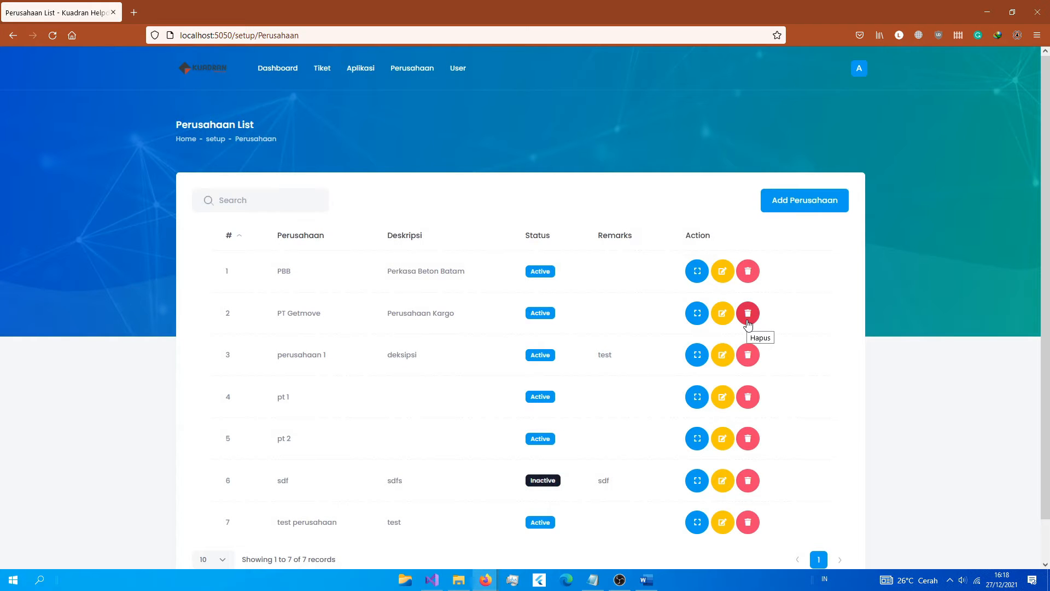
scroll(405, 454, "down", 1)
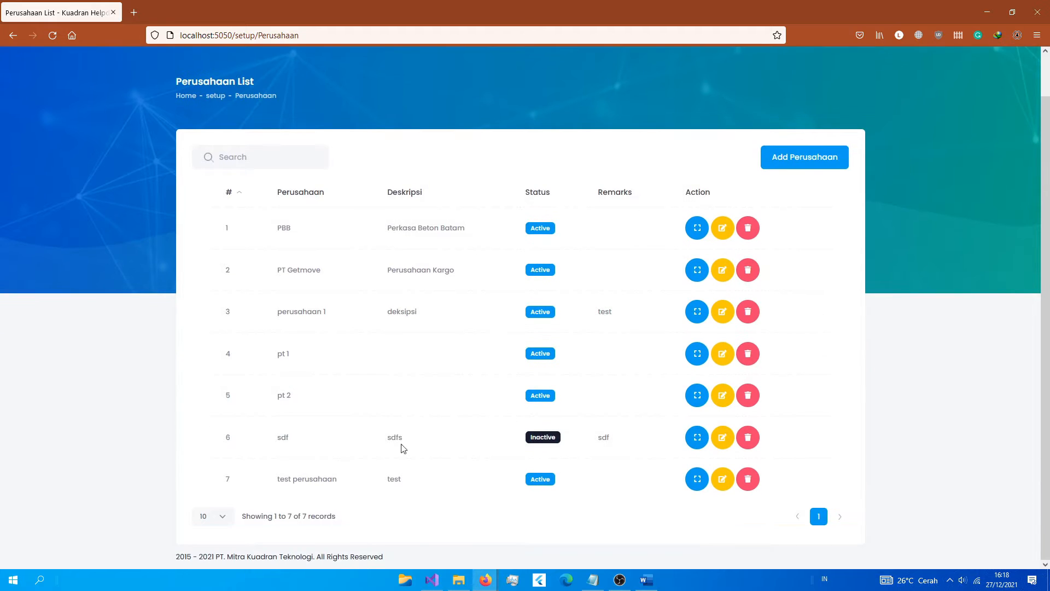
left_click(795, 164)
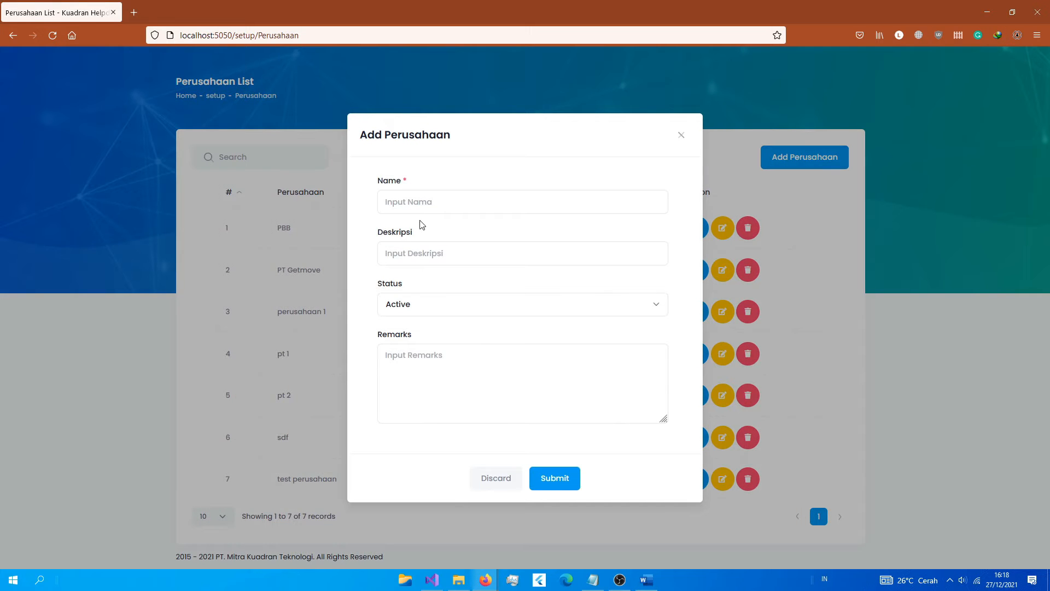
left_click(422, 207)
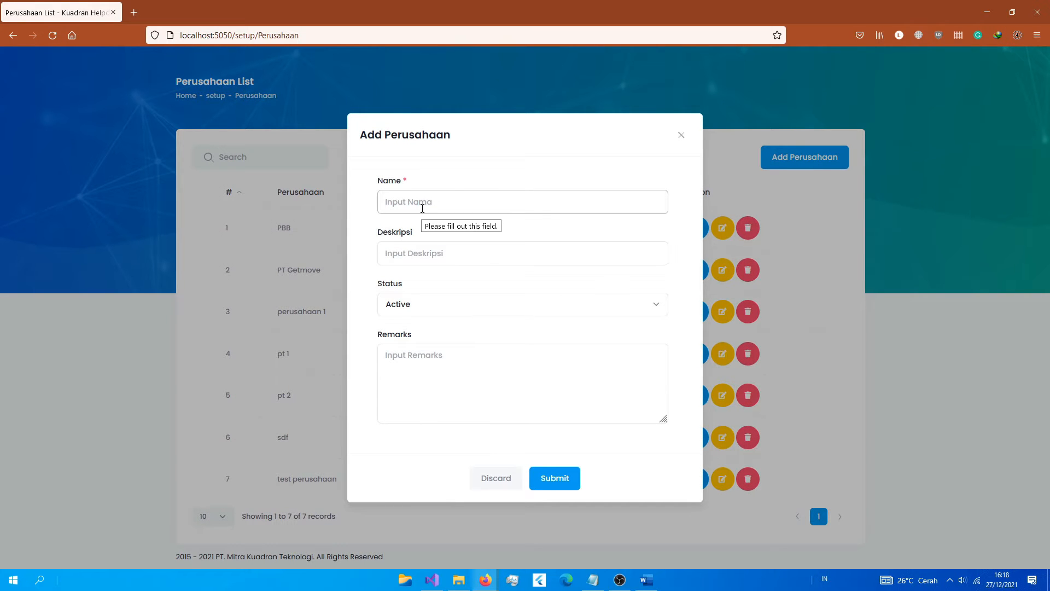
type("test perusahaan hapus")
key("Return")
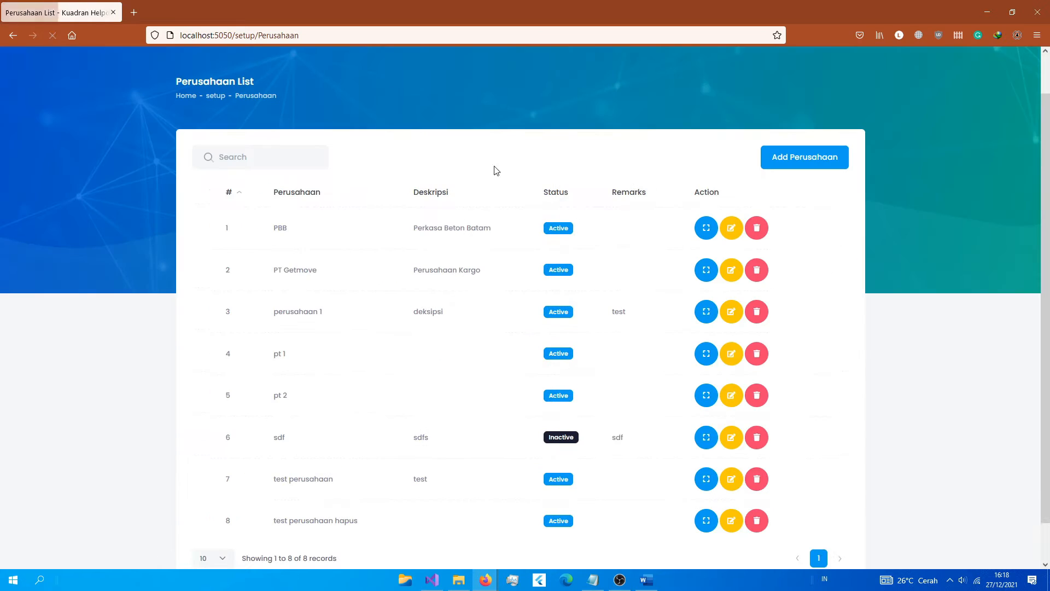
Step: Delete 'test perusahaan hapus' from row 8, backing out once before confirming Yes
left_click(756, 520)
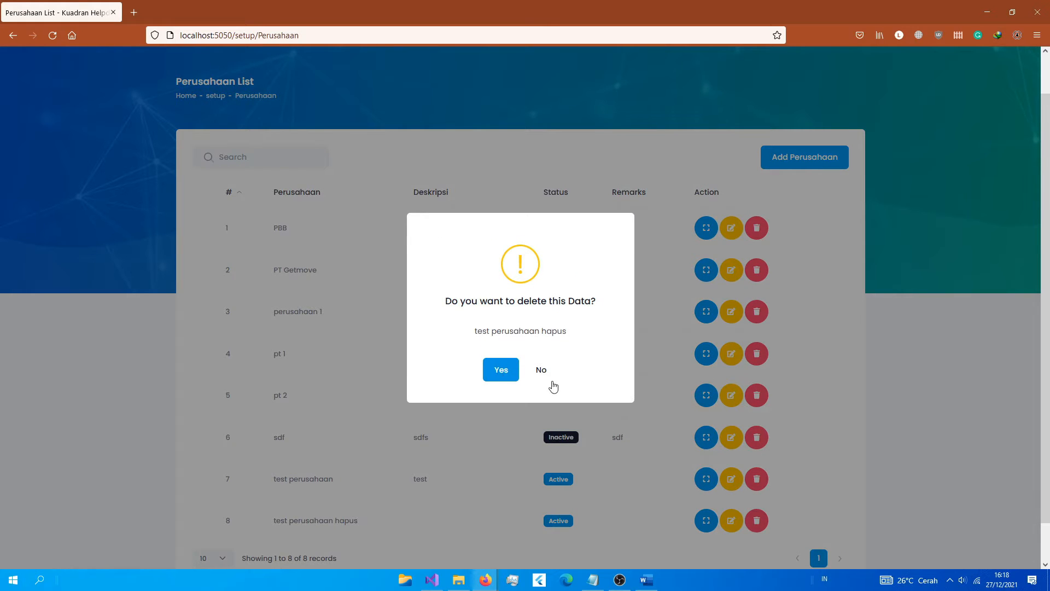
left_click(541, 370)
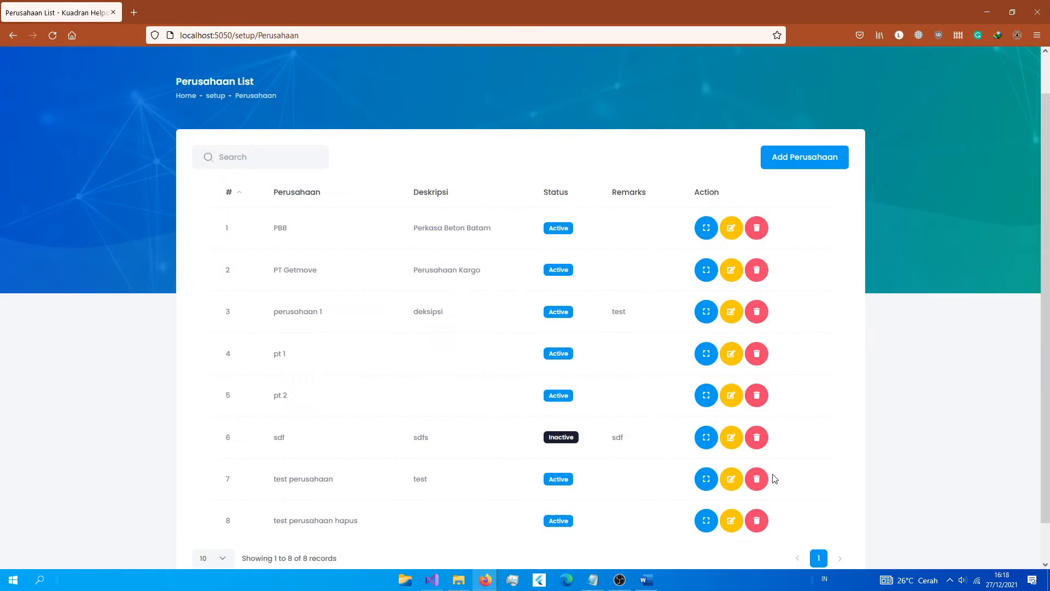
left_click(756, 520)
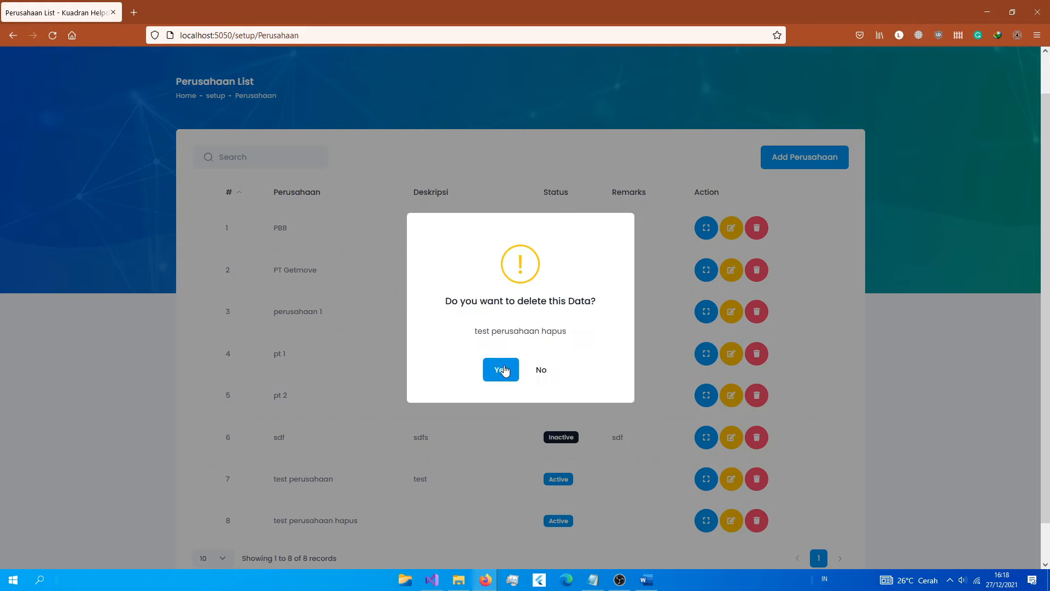
left_click(504, 371)
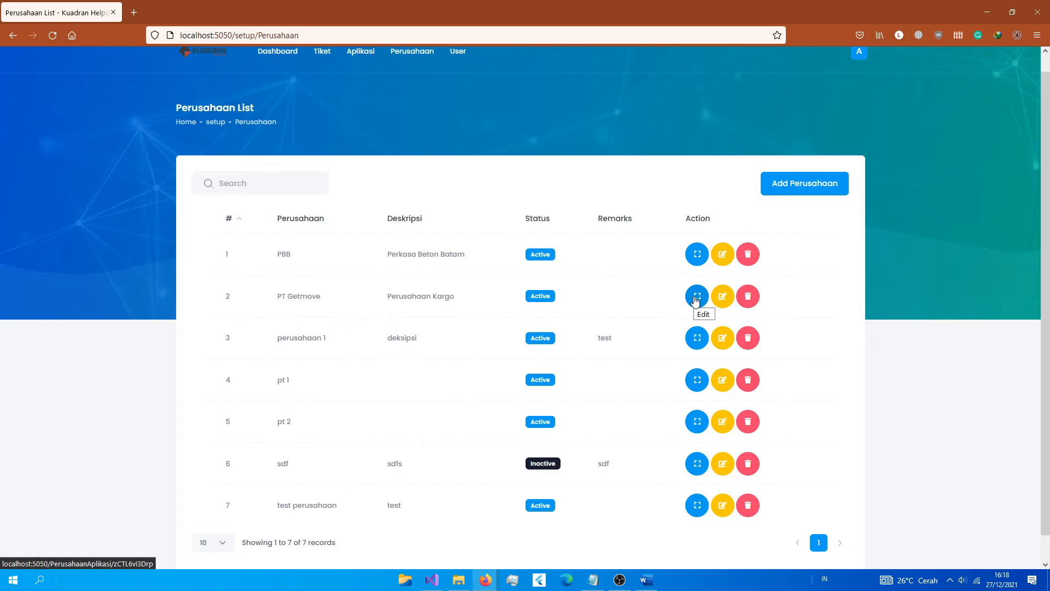
Step: Add Oniq to PT Getmove's Aplikasi List as its active application
left_click(697, 296)
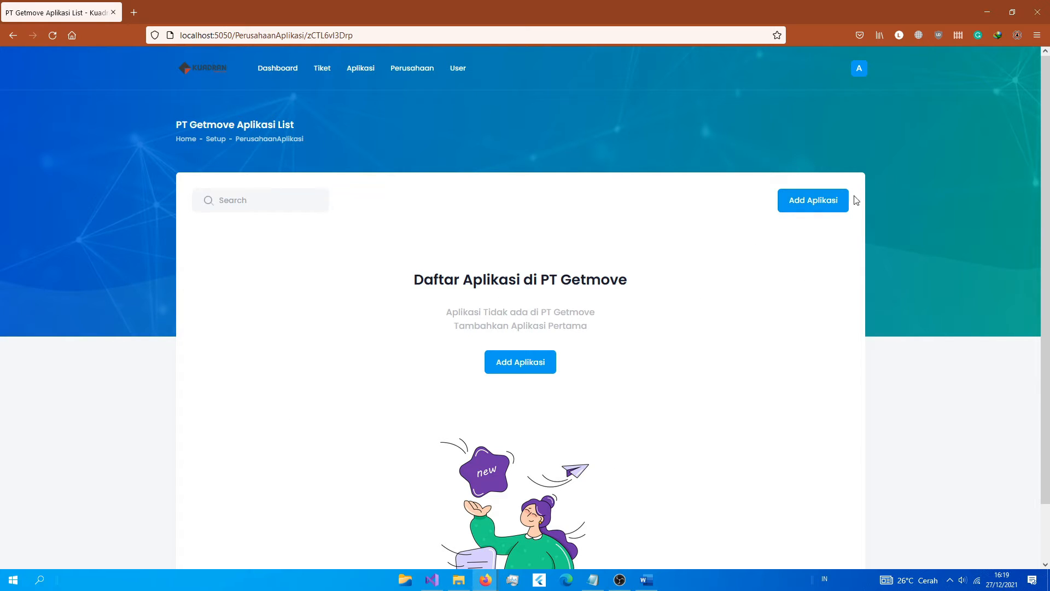
left_click(804, 207)
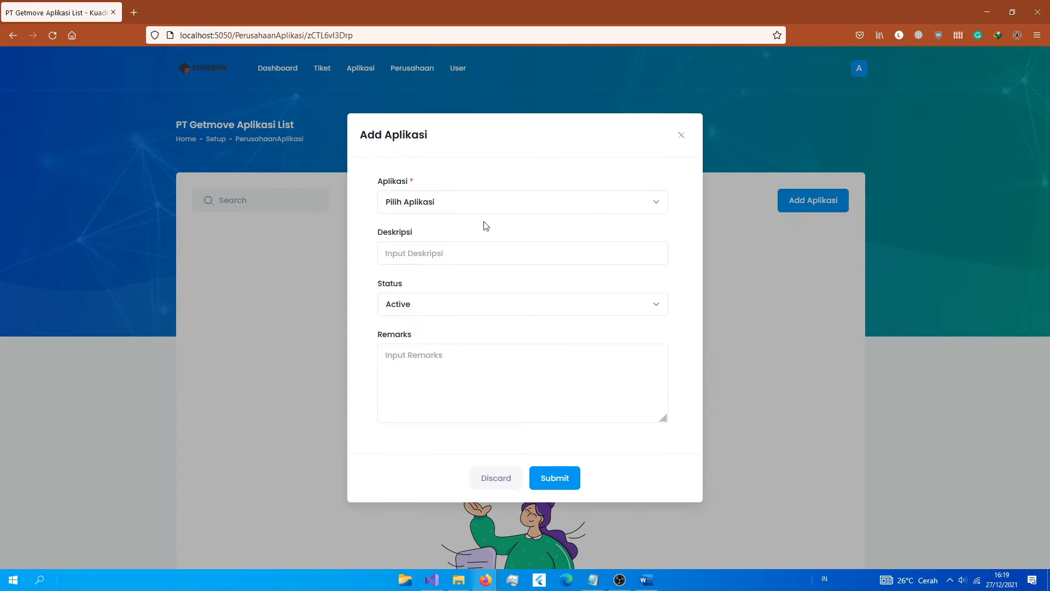
left_click(438, 203)
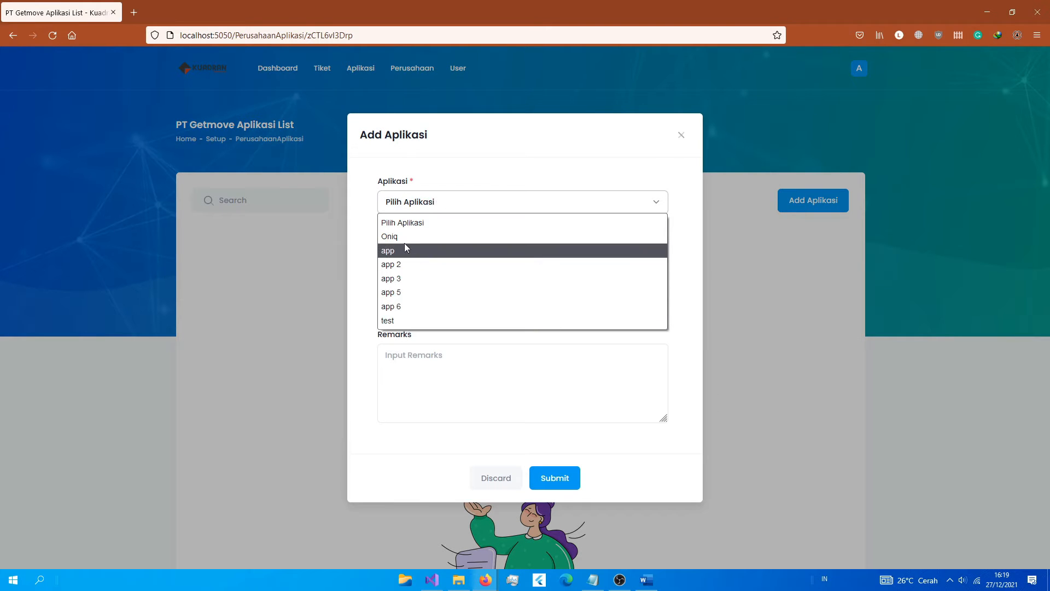
left_click(417, 258)
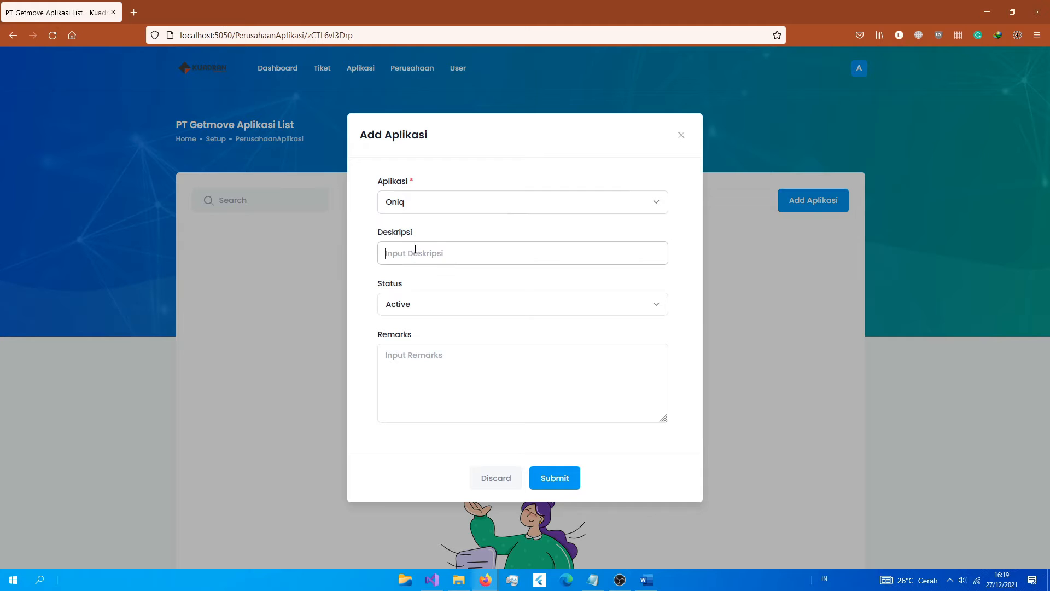
left_click(544, 483)
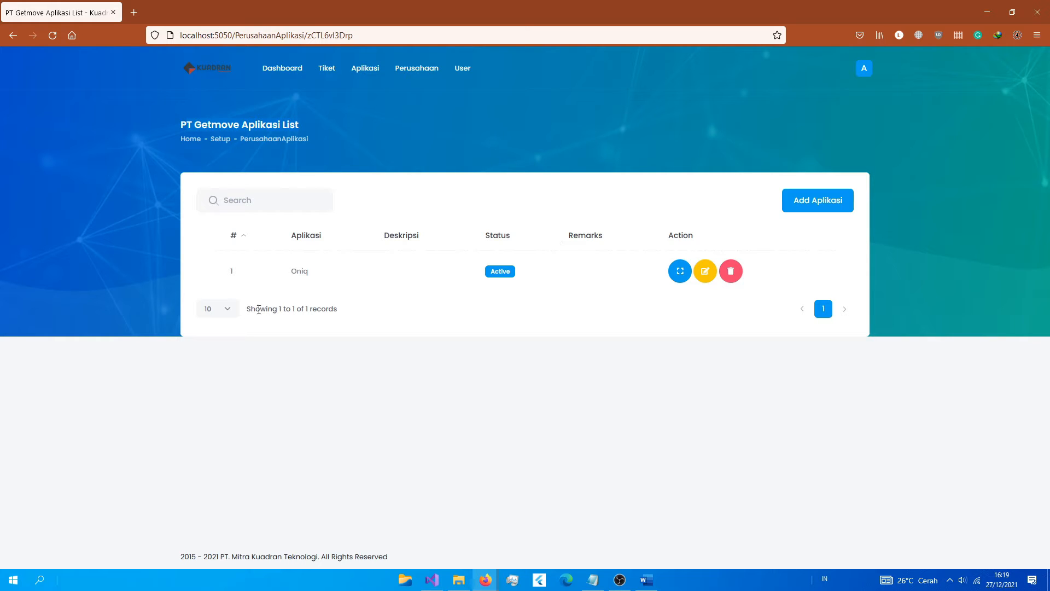
left_click_drag(276, 274, 313, 273)
left_click_drag(284, 312, 356, 316)
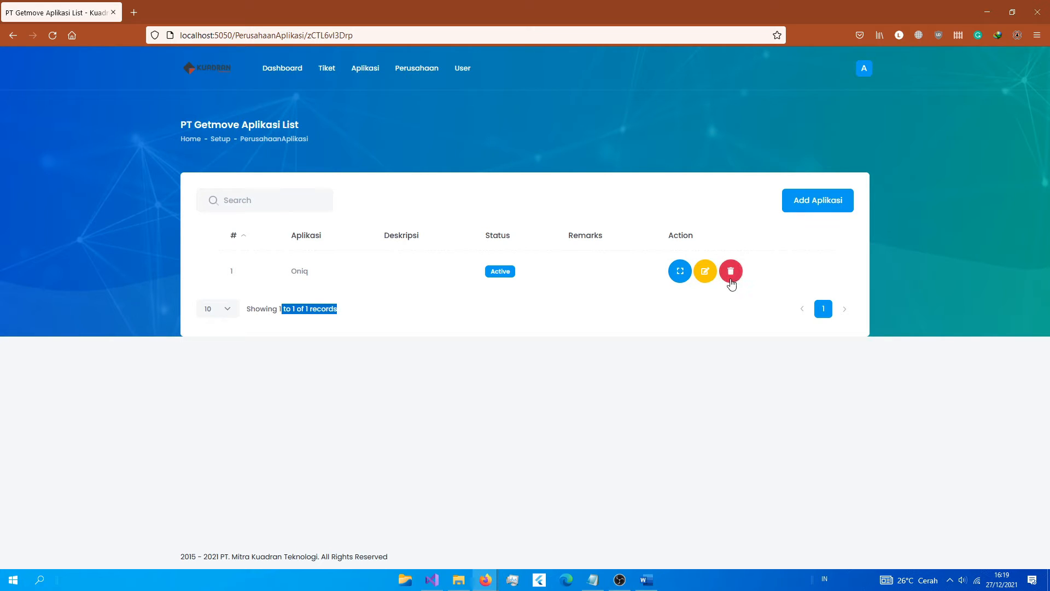
left_click(703, 280)
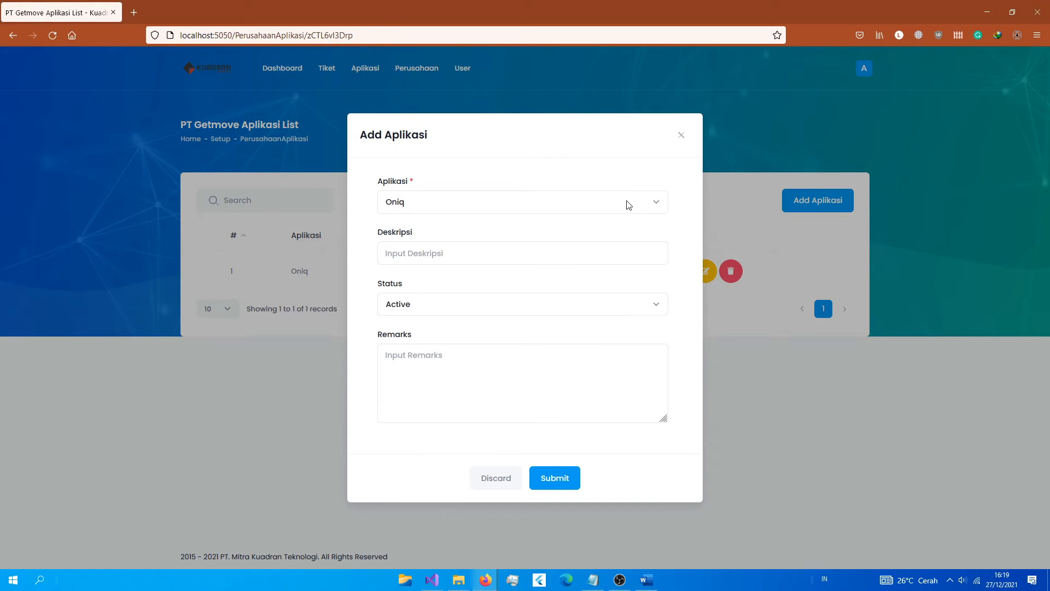
left_click(681, 136)
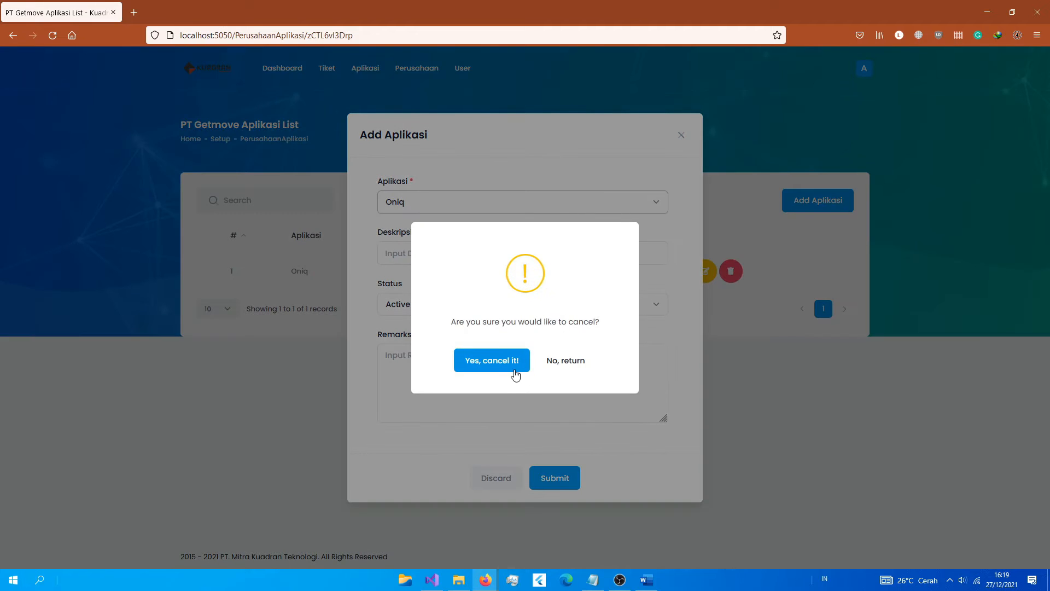
left_click(515, 374)
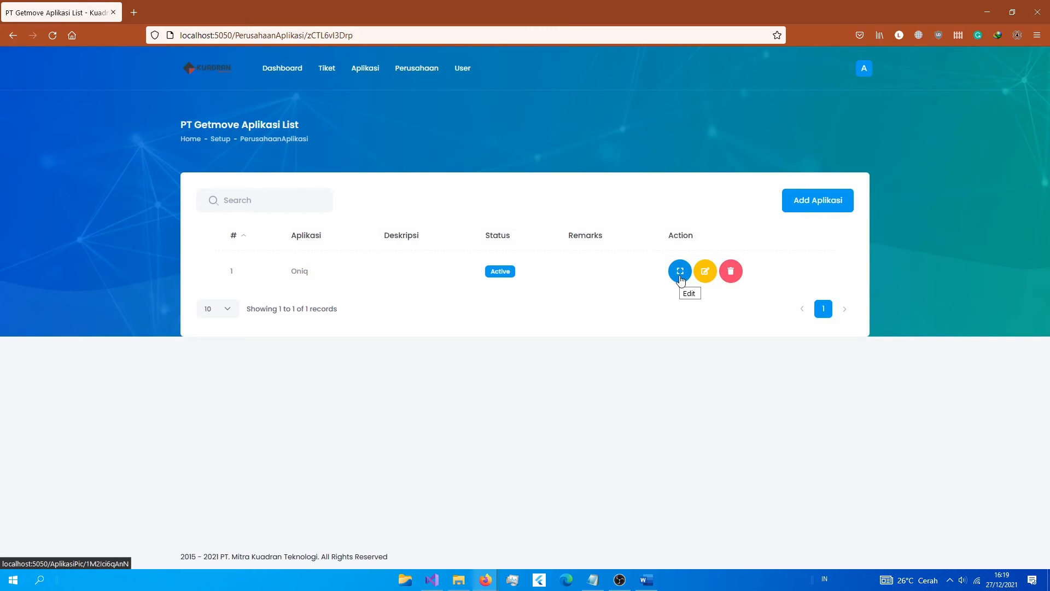
Step: Check Oniq's empty PIC list, cancel the Add PIC / User form, then go to Users
left_click(681, 278)
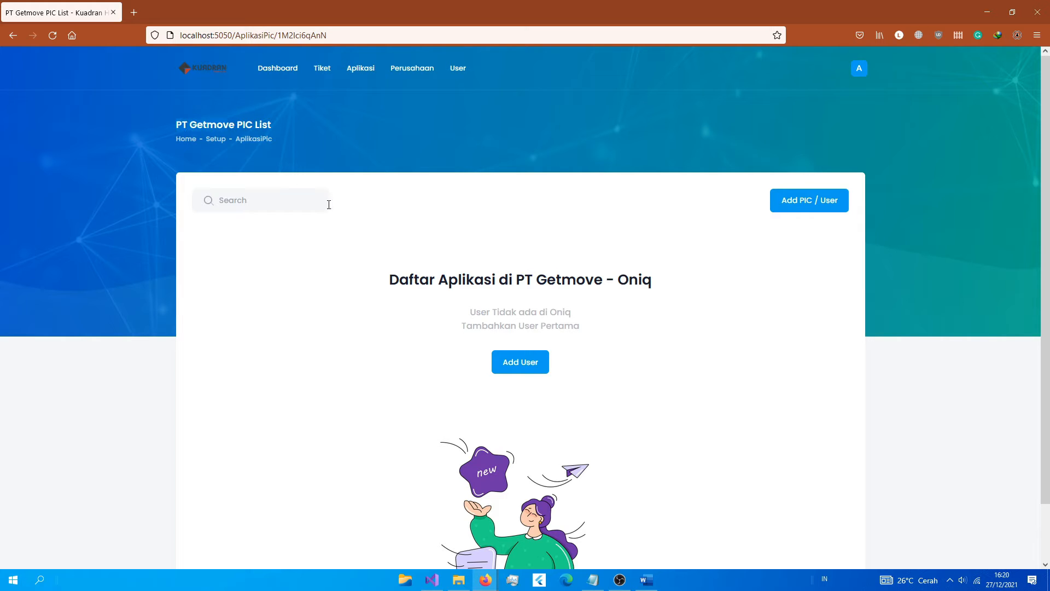
left_click_drag(619, 284, 641, 282)
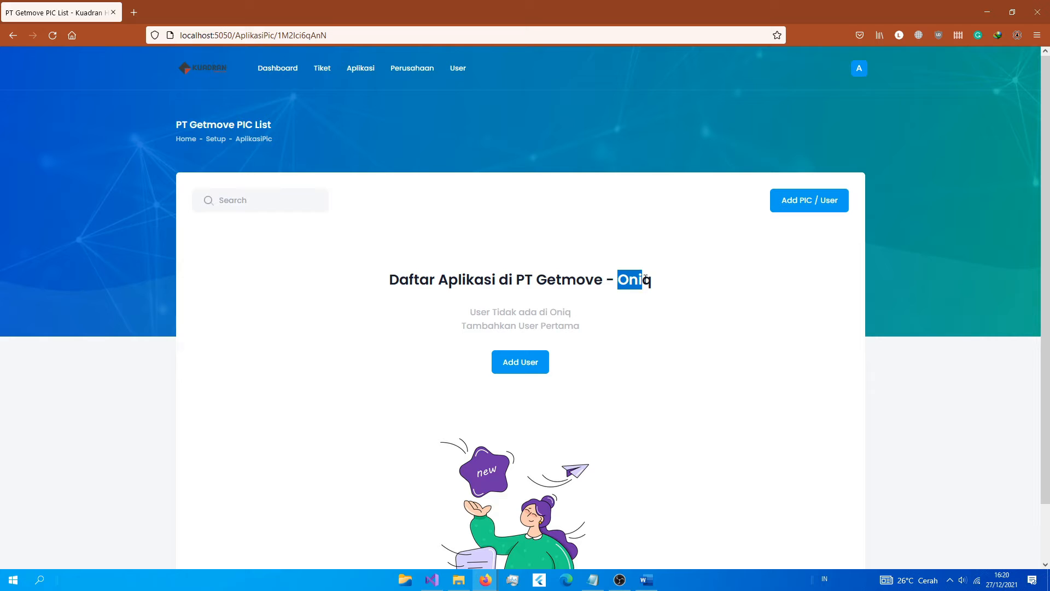
left_click(778, 214)
left_click(415, 206)
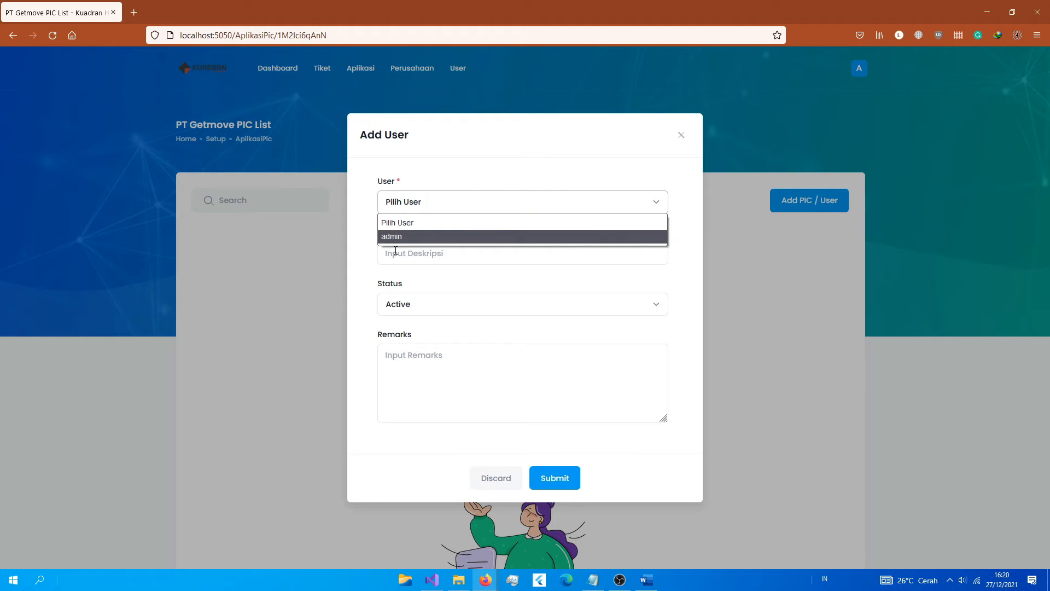
left_click(462, 274)
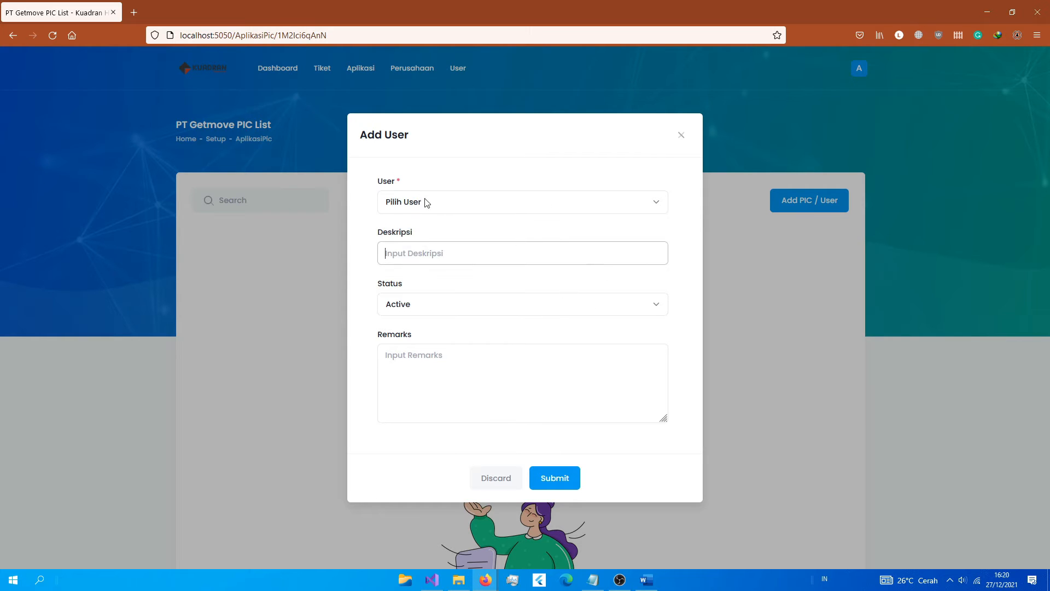
left_click(682, 137)
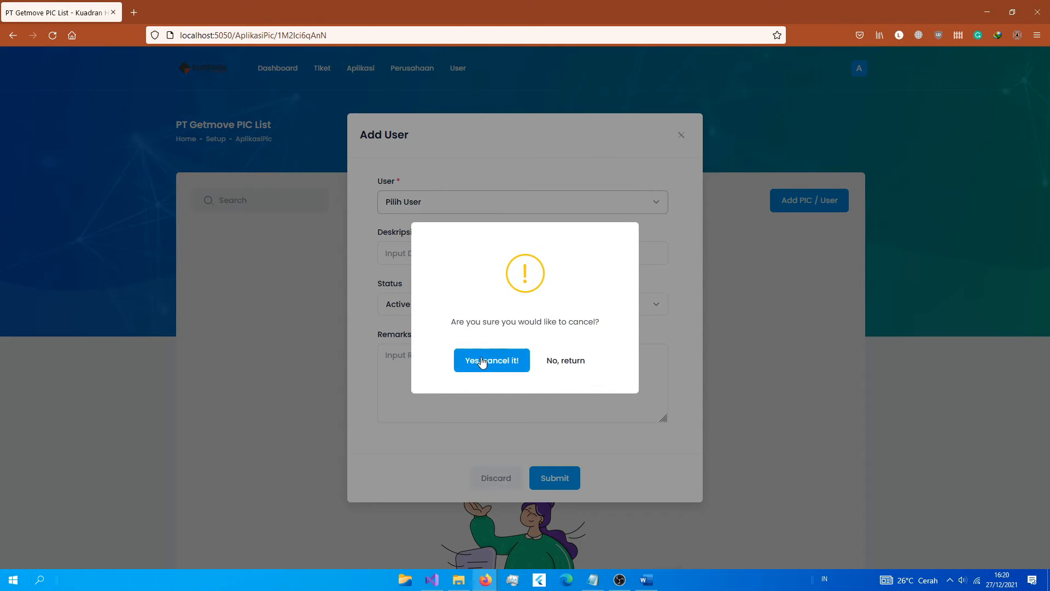
left_click(484, 360)
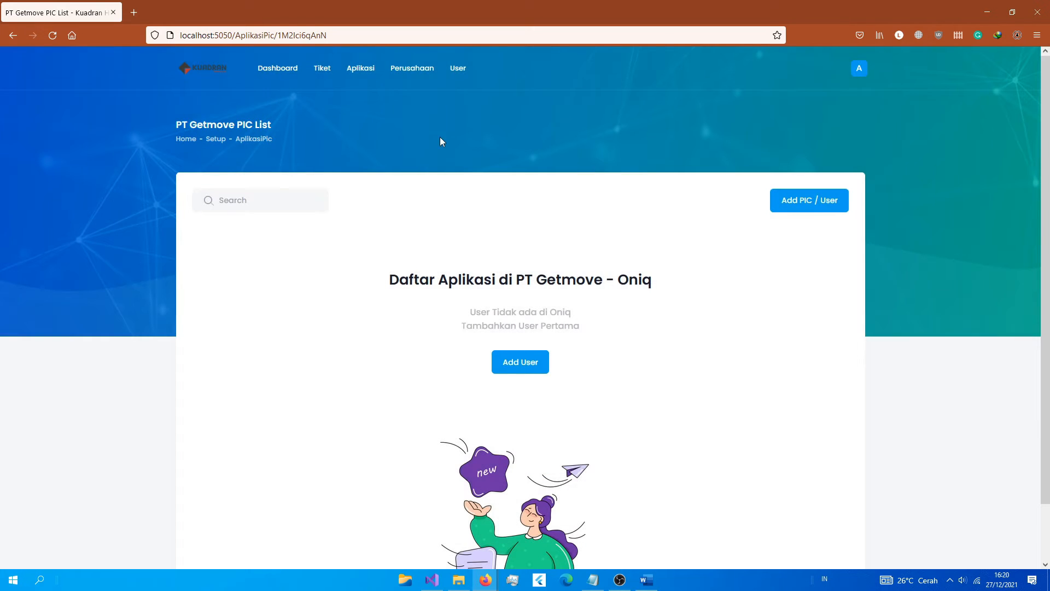
left_click(458, 68)
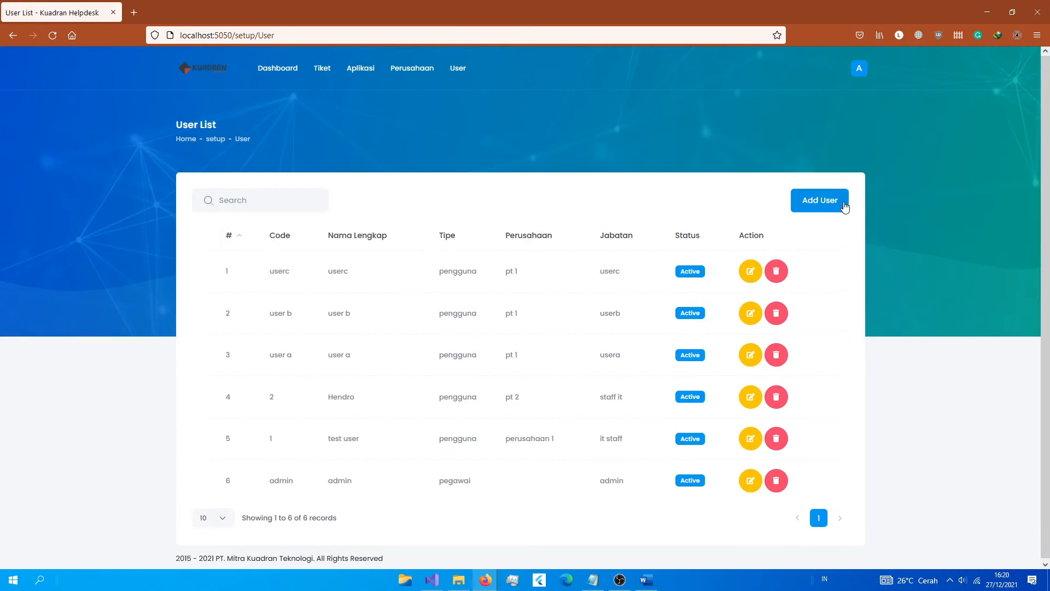
Step: Start a new user with code 01, name User Getmove 1, an e-mail address and phone 0
left_click(820, 201)
left_click(436, 146)
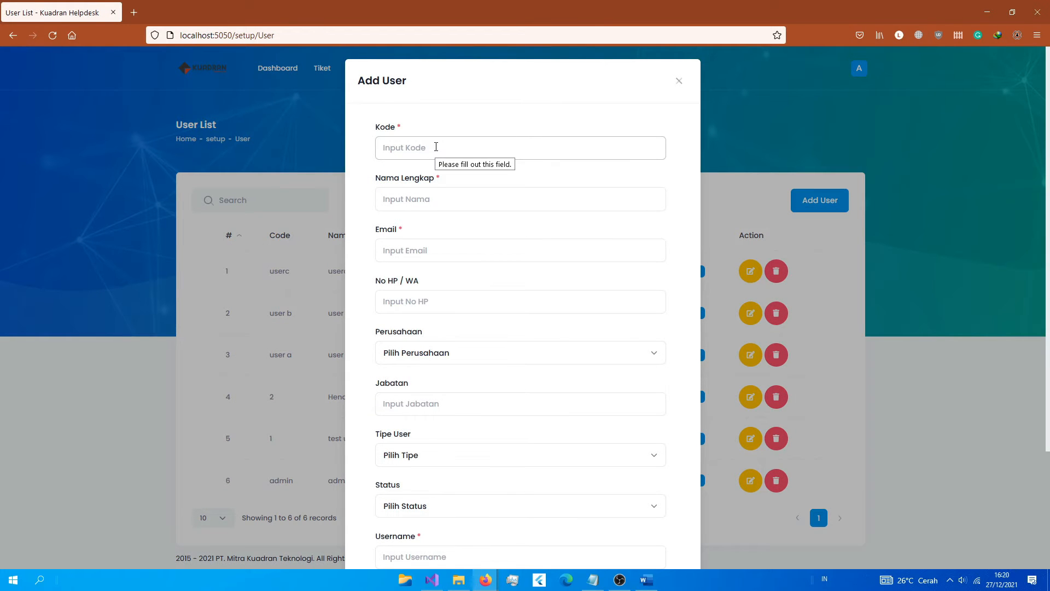
type("01")
key("Tab")
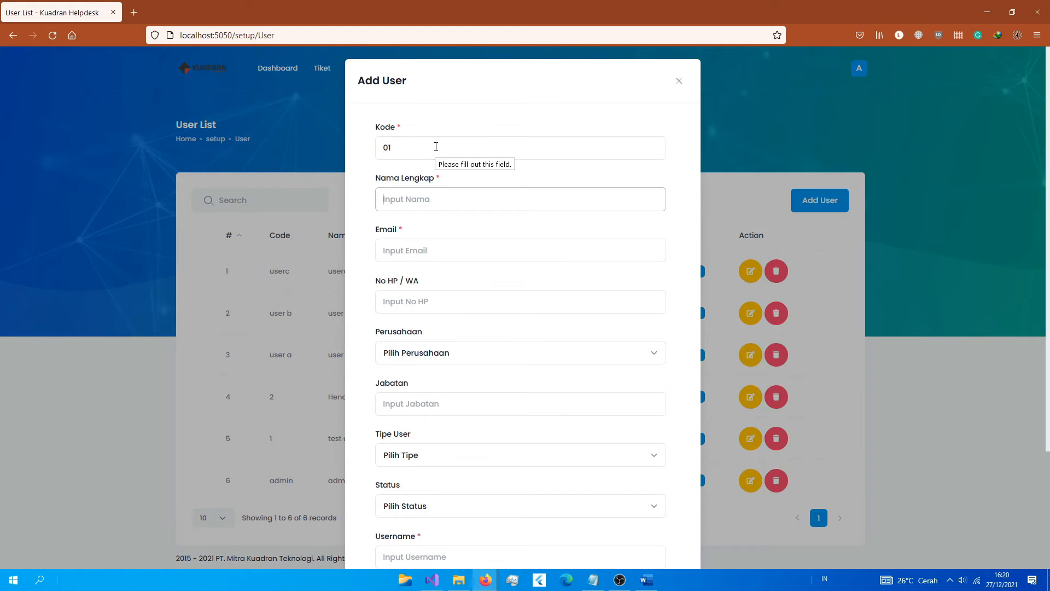
type("User Getmove 1")
left_click(417, 247)
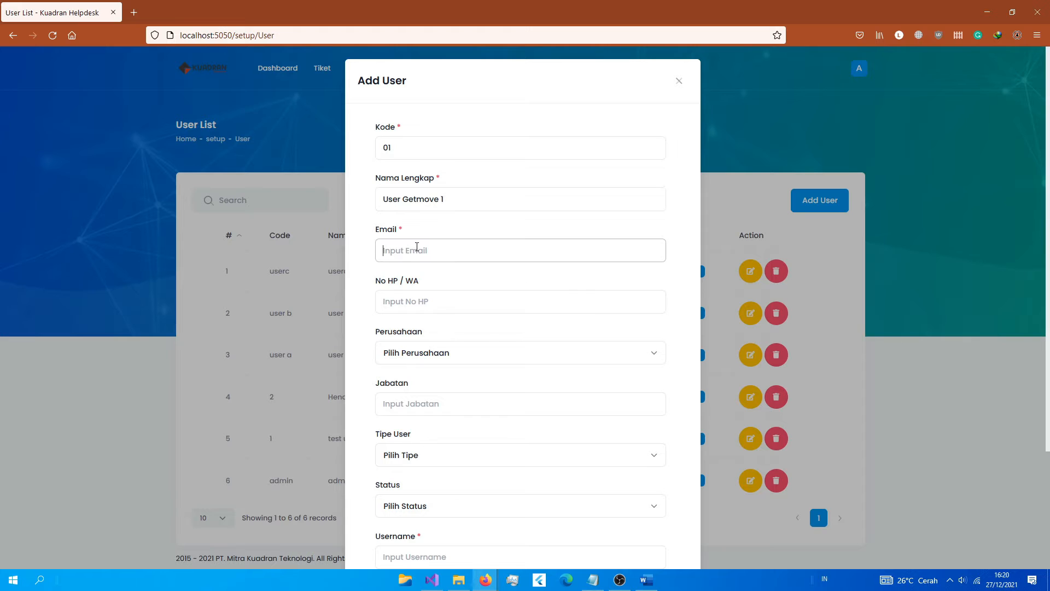
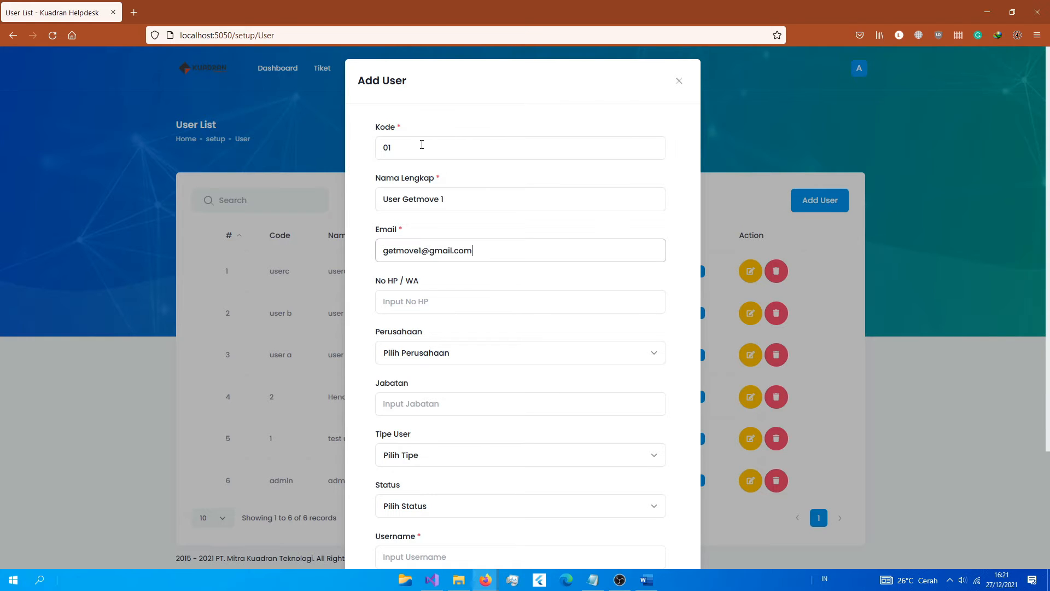
left_click(488, 254)
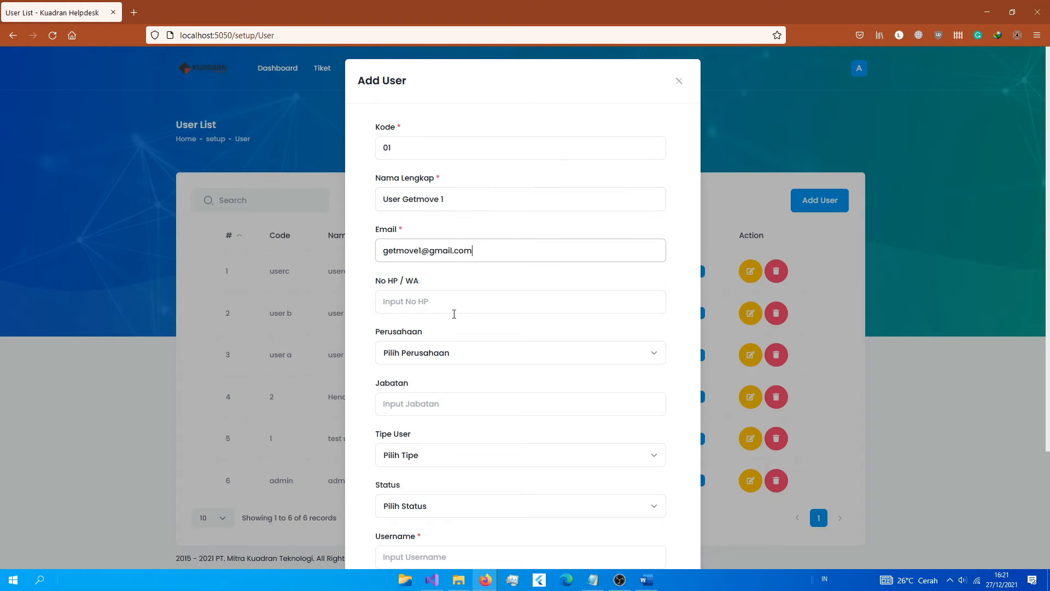
left_click(426, 305)
type("08")
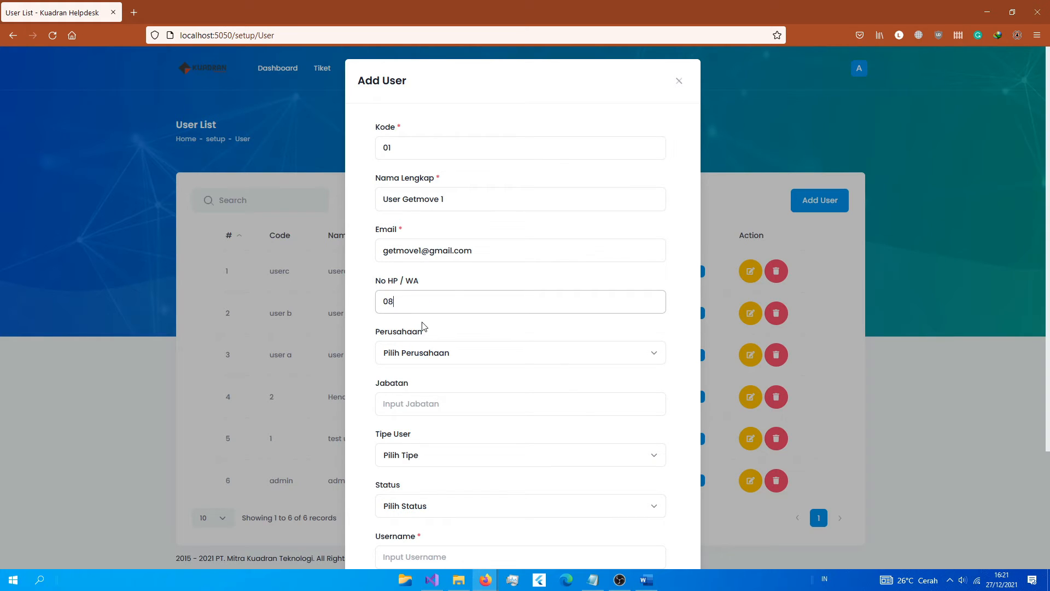
key("BackSpace")
key("BackSpace")
type("0")
Step: Assign the user to PT Getmove with position '-', type pengguna and status Active
left_click(421, 354)
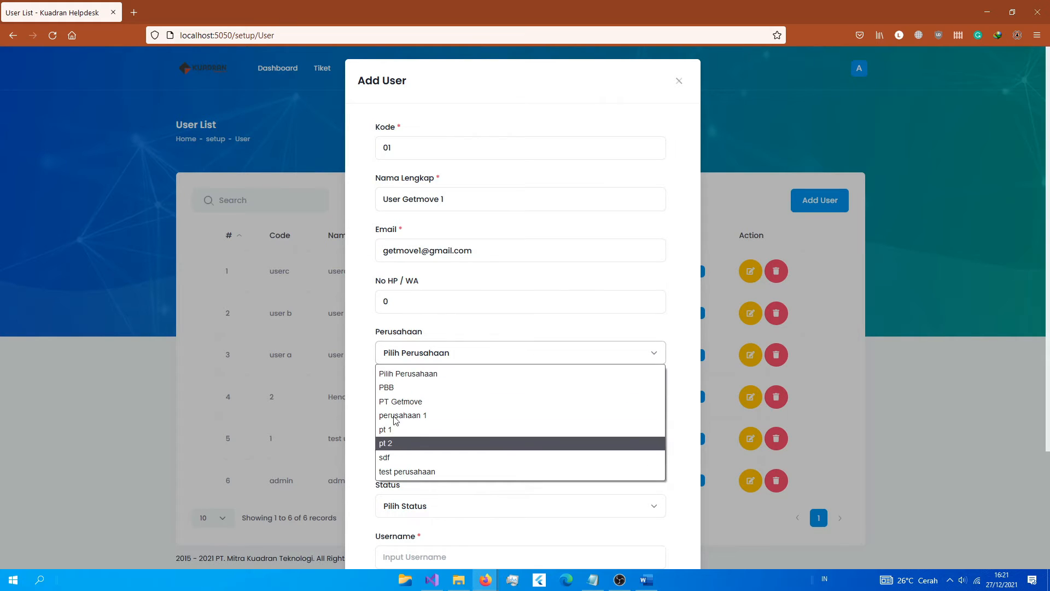
left_click(394, 399)
left_click(394, 404)
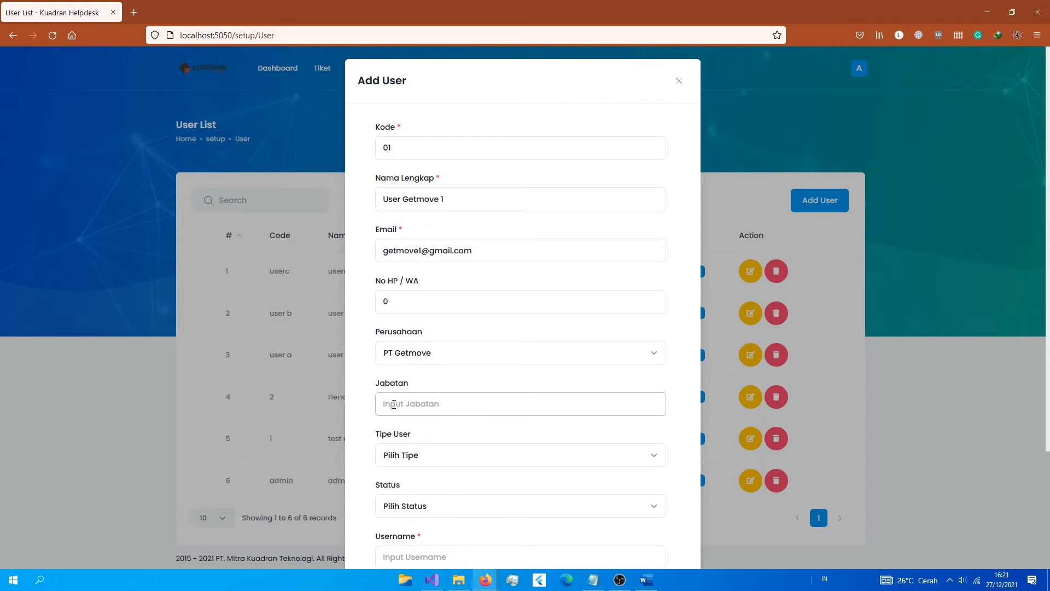
type("-")
left_click(393, 456)
left_click(416, 504)
scroll(424, 491, "down", 3)
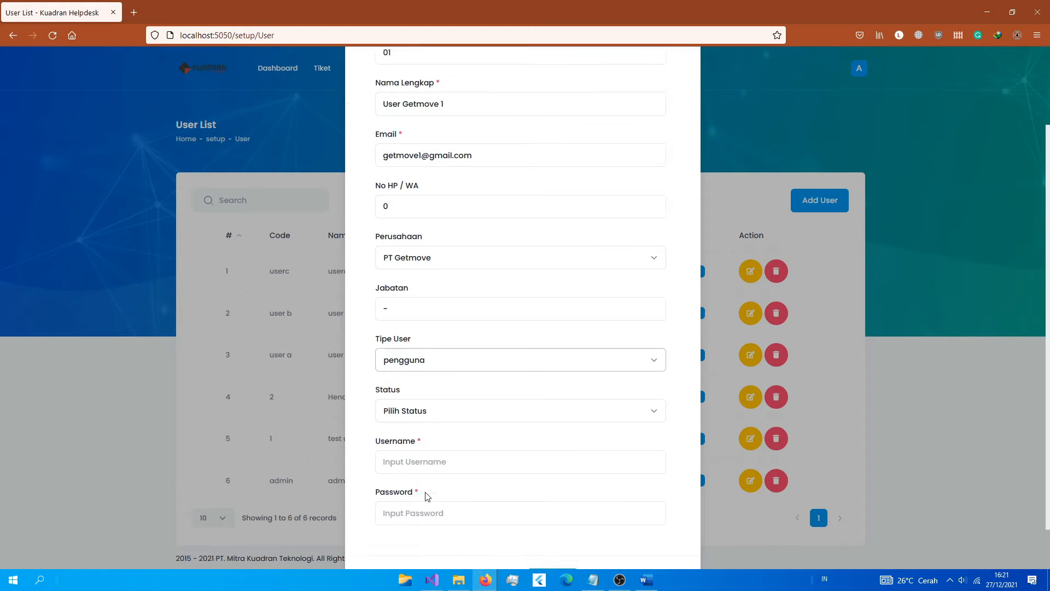
left_click(412, 383)
left_click(421, 416)
Step: Copy the e-mail into Username, enter a password, and submit the new user
left_click(414, 433)
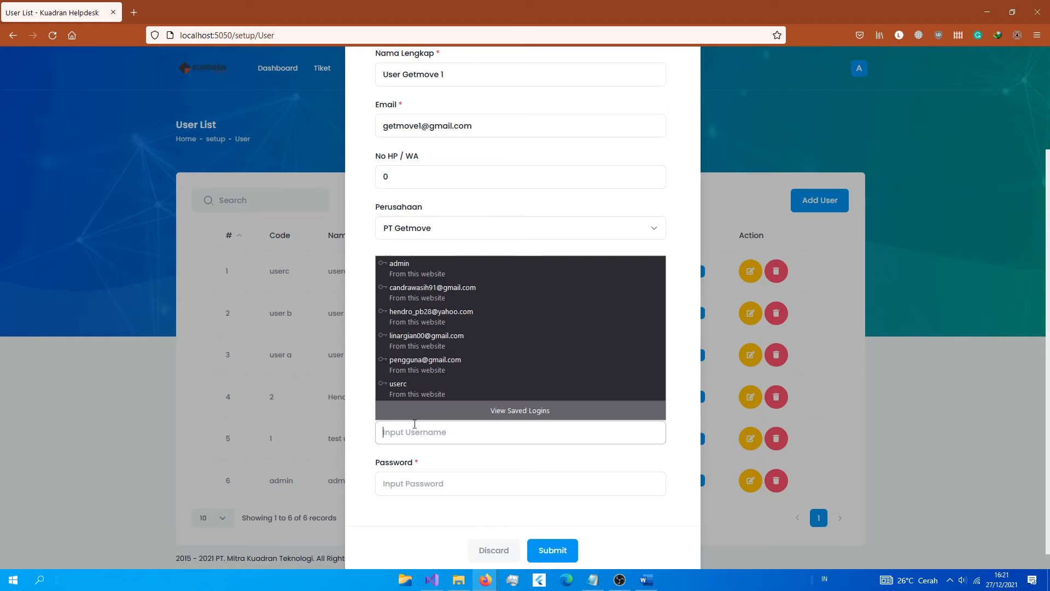
left_click(465, 127)
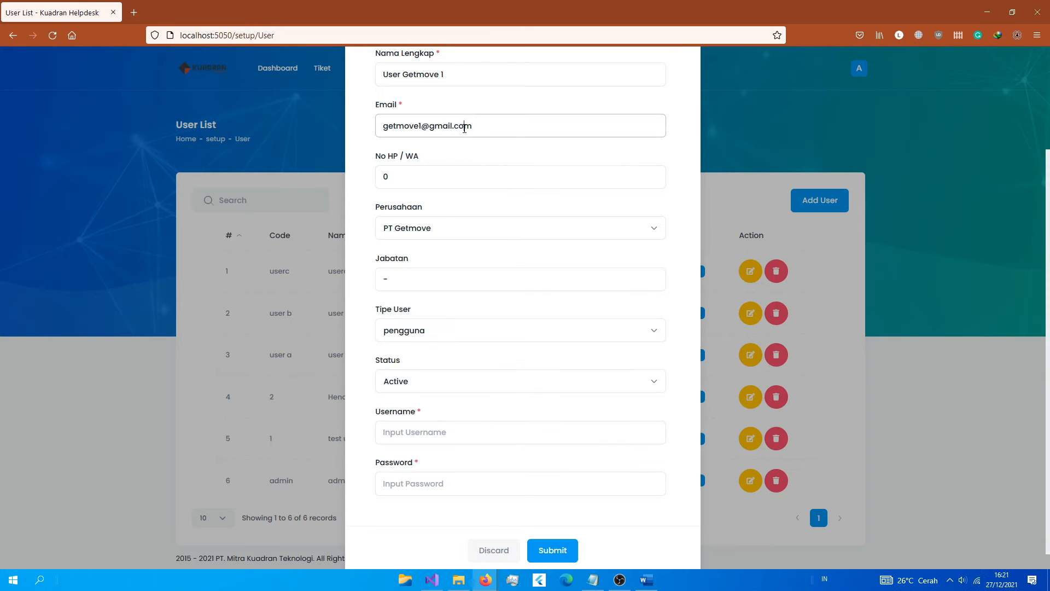
key("ctrl+a")
key("ctrl+c")
left_click(411, 432)
key("ctrl+v")
left_click(402, 484)
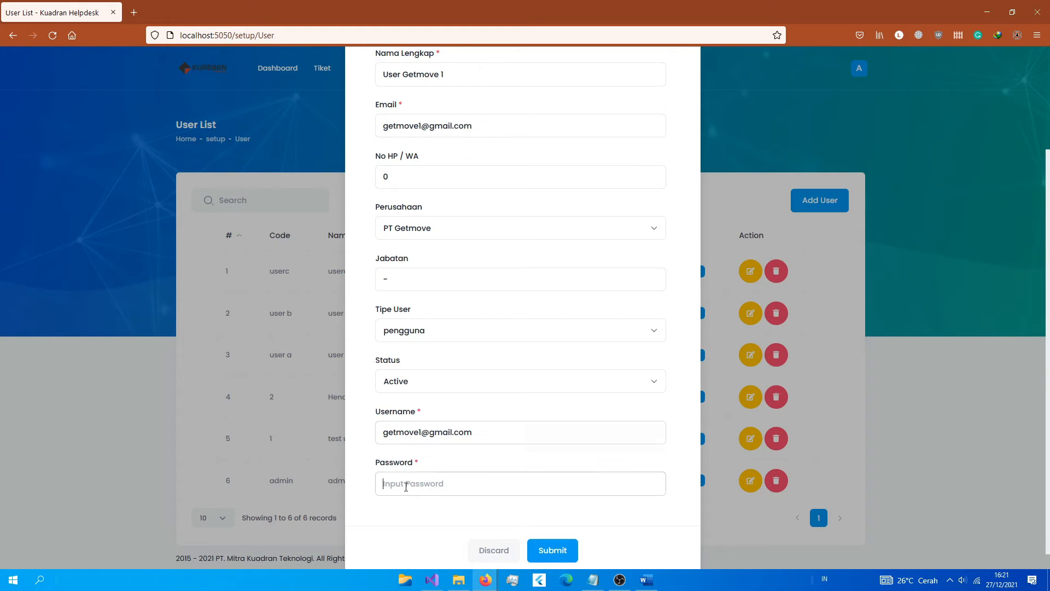
type("12")
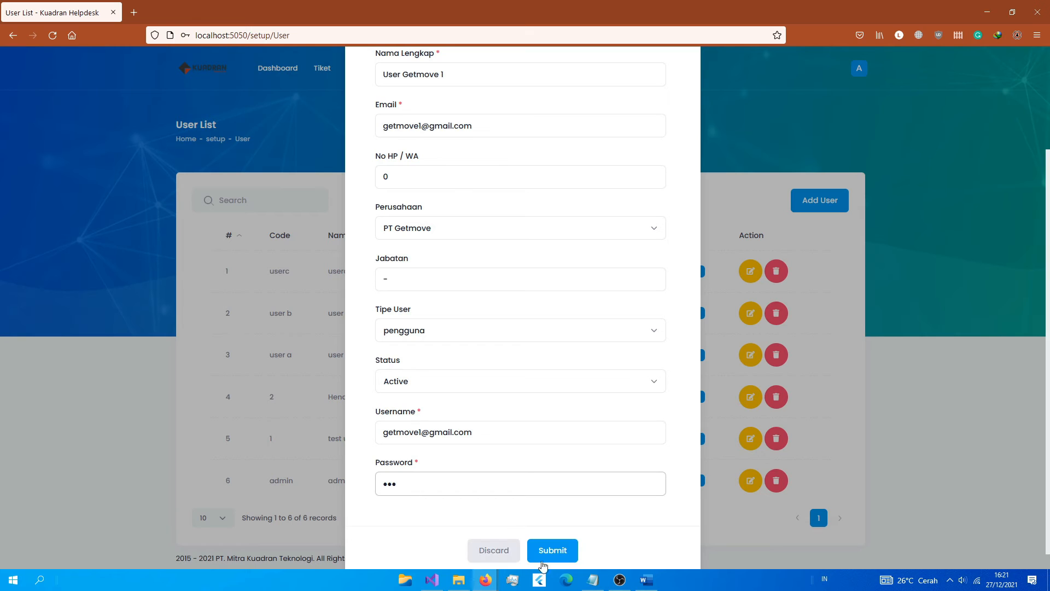
left_click(550, 551)
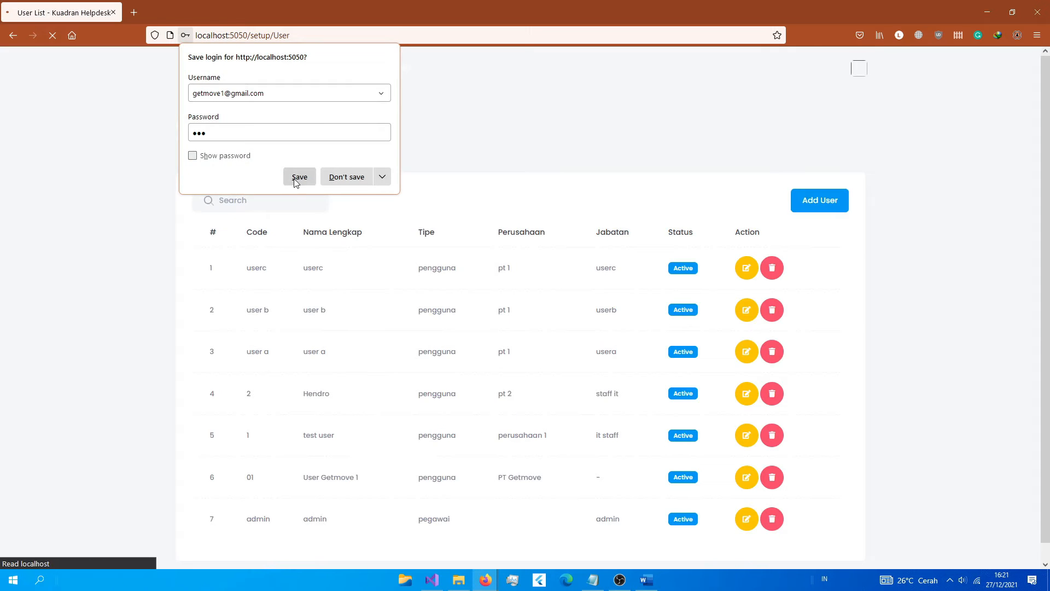
Step: Save the browser login and review User Getmove 1's details without changes
left_click(297, 178)
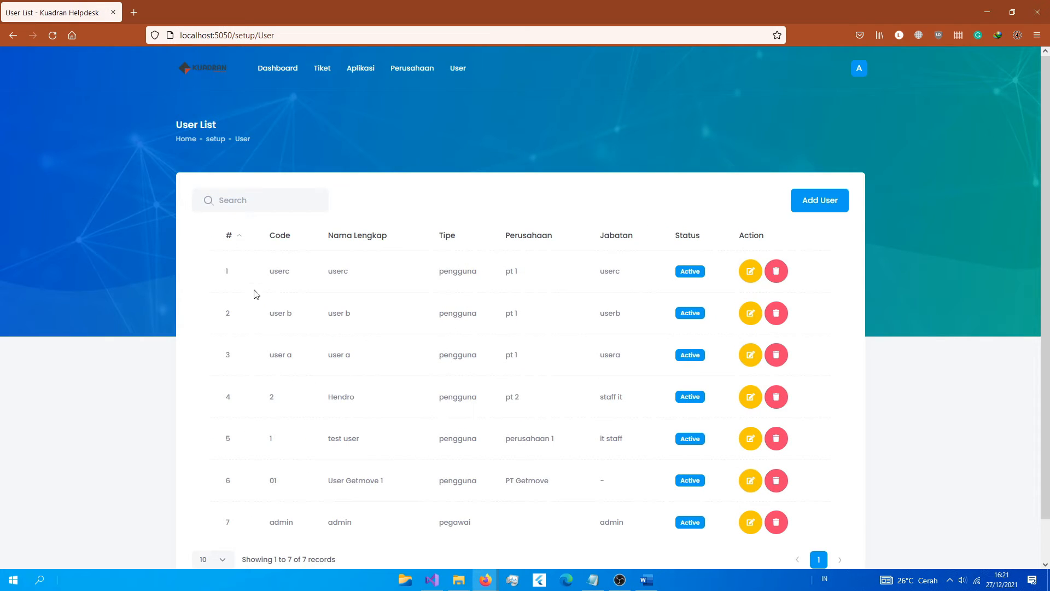
scroll(773, 509, "down", 1)
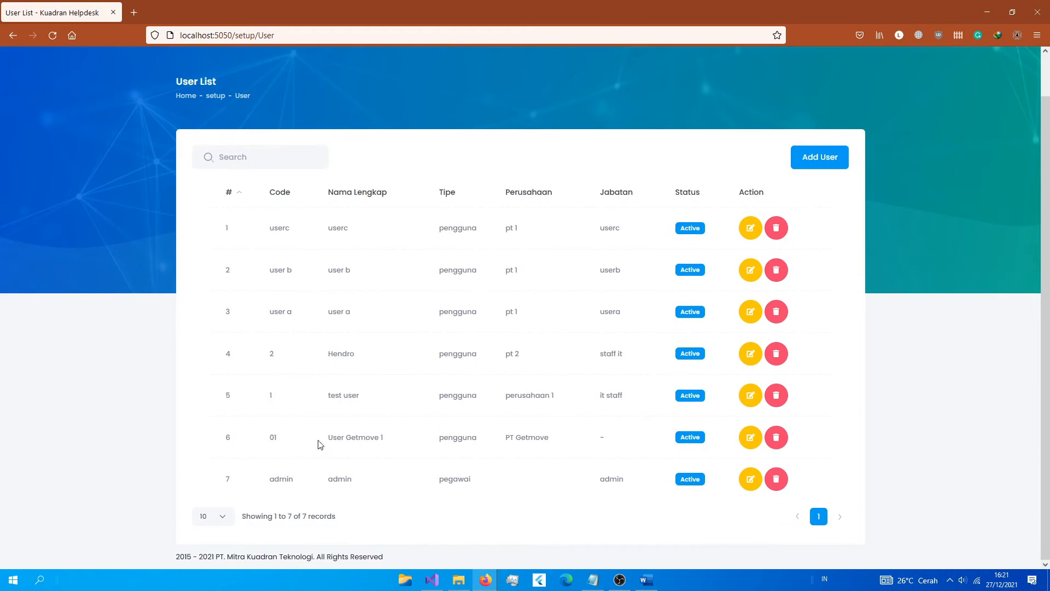
triple_click(372, 455)
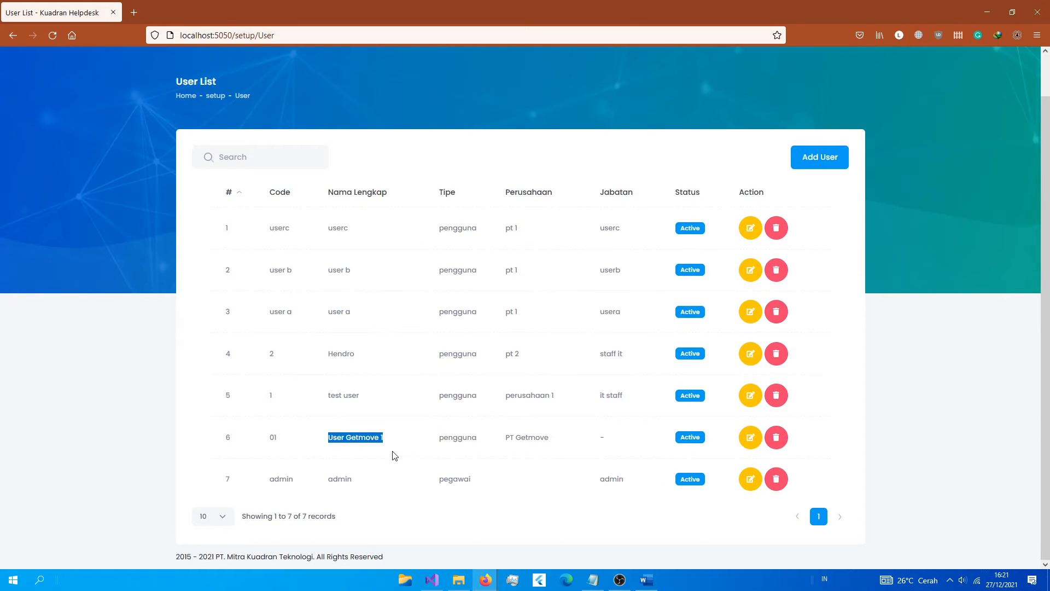
left_click(752, 444)
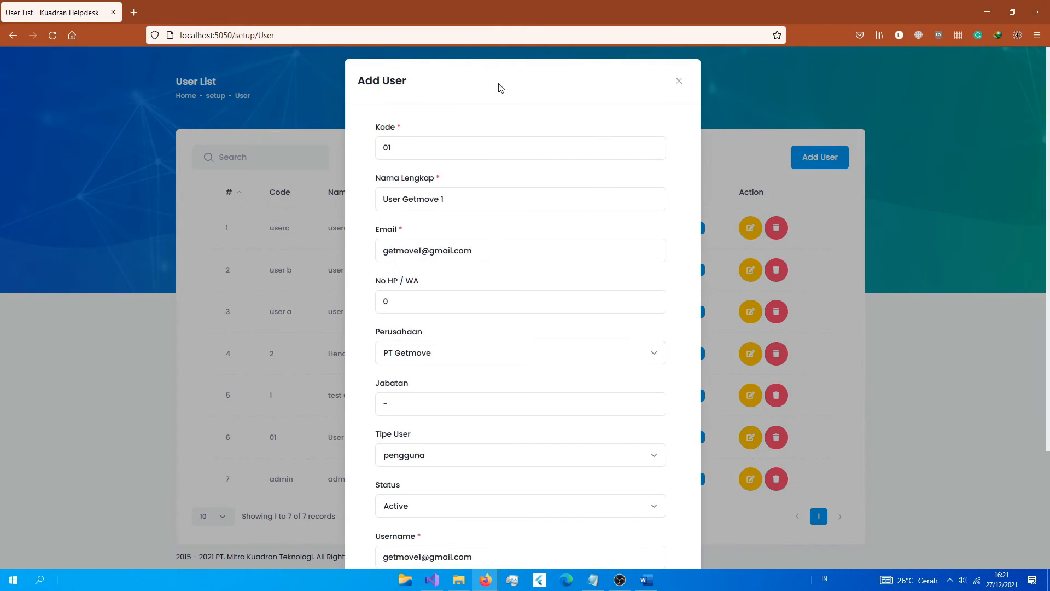
scroll(485, 302, "down", 2)
scroll(593, 345, "up", 2)
left_click(760, 352)
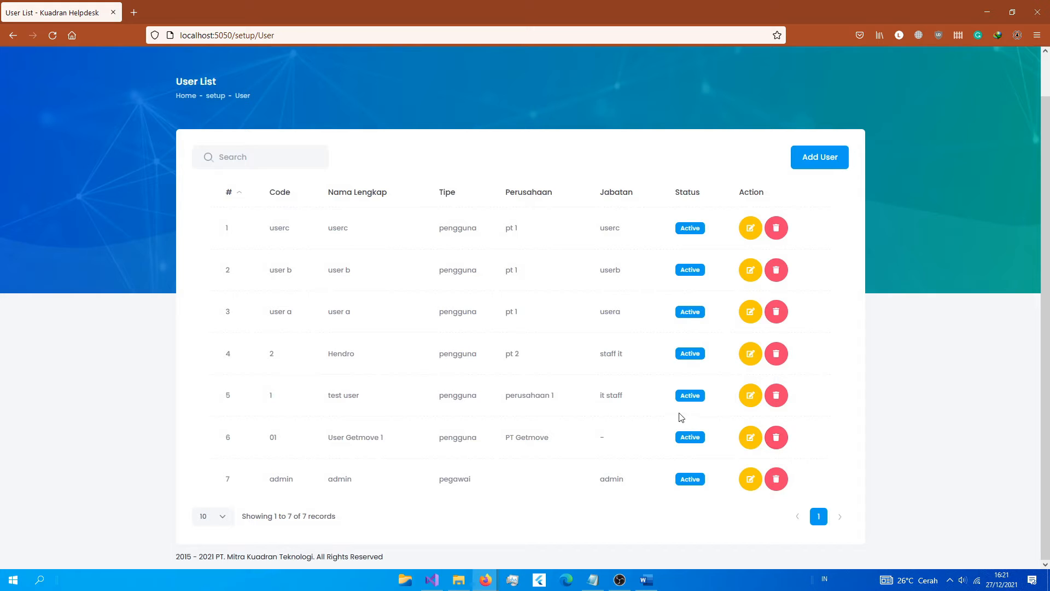
Step: Start a new user with code 02 and name User Getmove 2
left_click(808, 165)
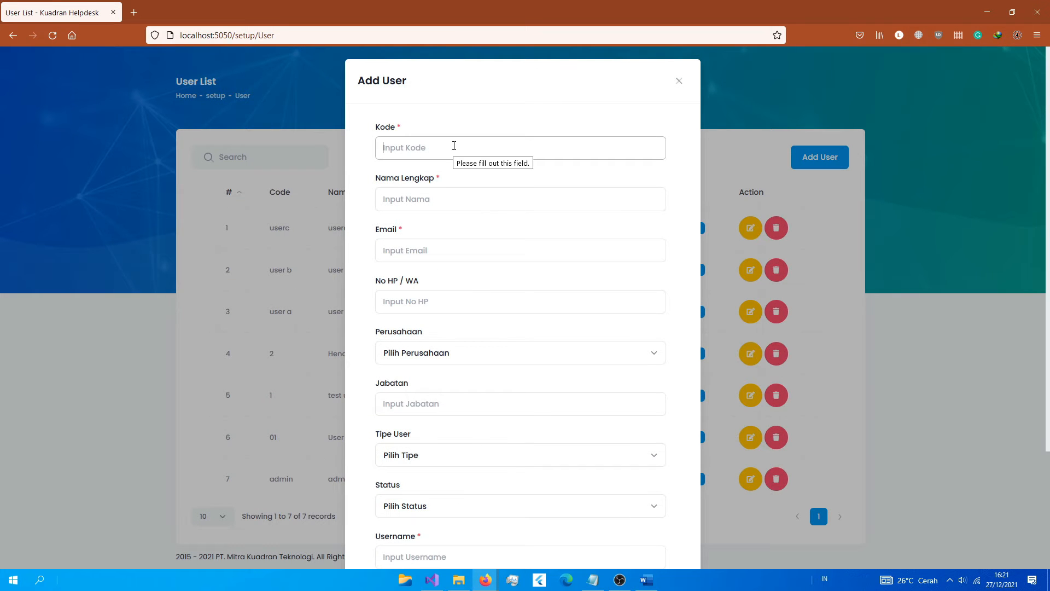
type("User Getmove 2")
key("Tab")
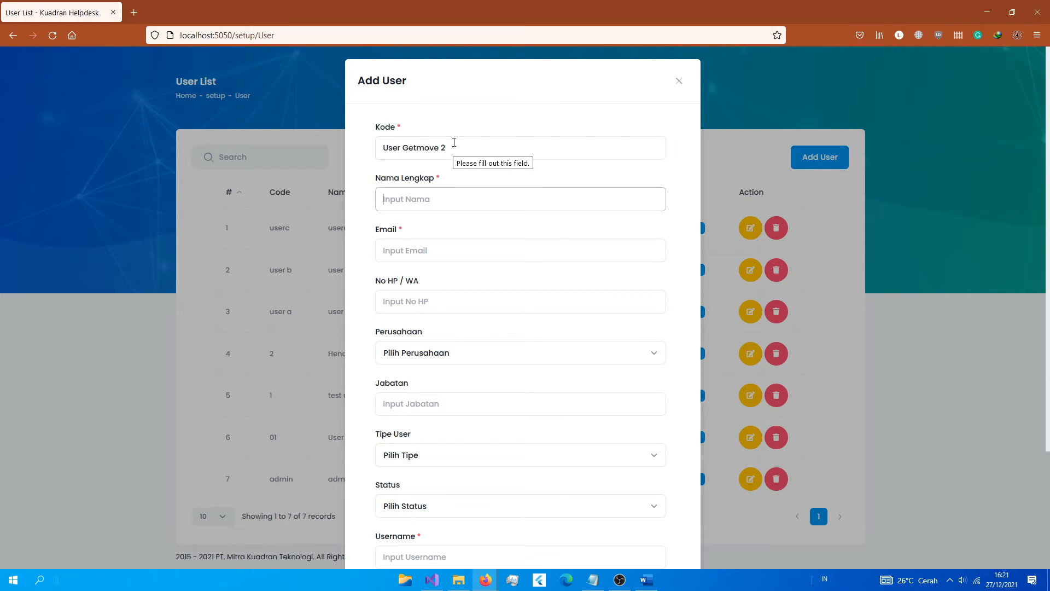
key("shift+Tab")
type("02")
key("Tab")
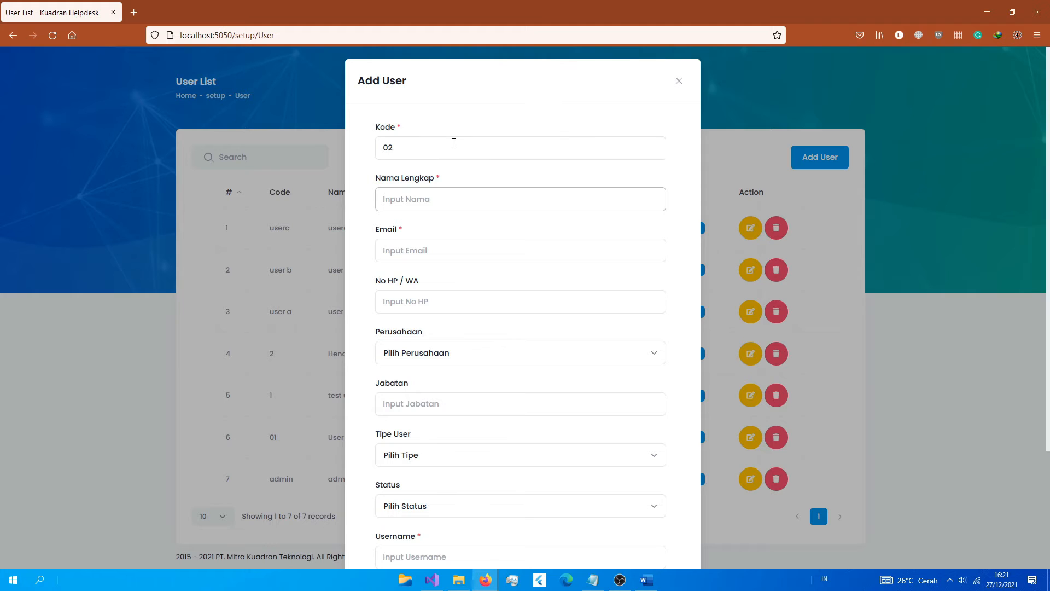
type("User Getmove 2")
Step: Enter the e-mail ending in 2, phone 0, company PT Getmove and position '-'
key("Tab")
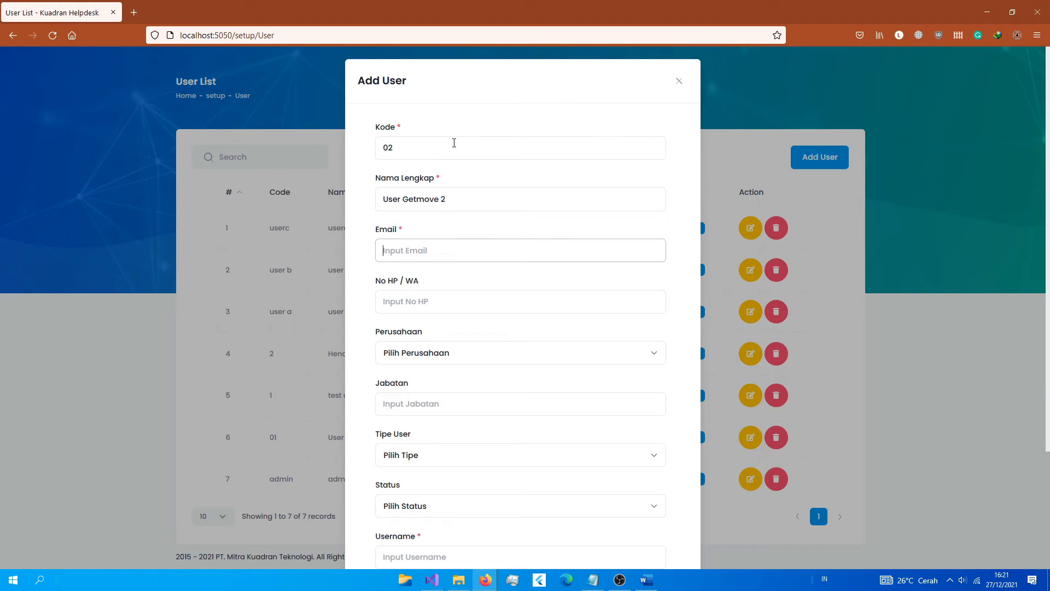
key("ctrl+v")
key("BackSpace")
type("2")
key("Tab")
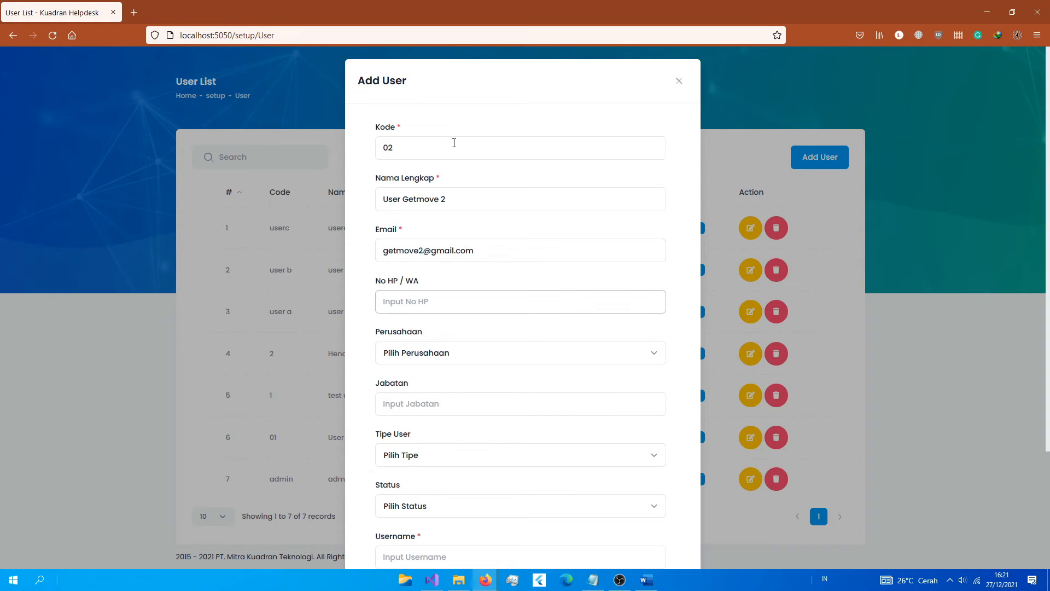
type("0")
key("Tab")
key("Down")
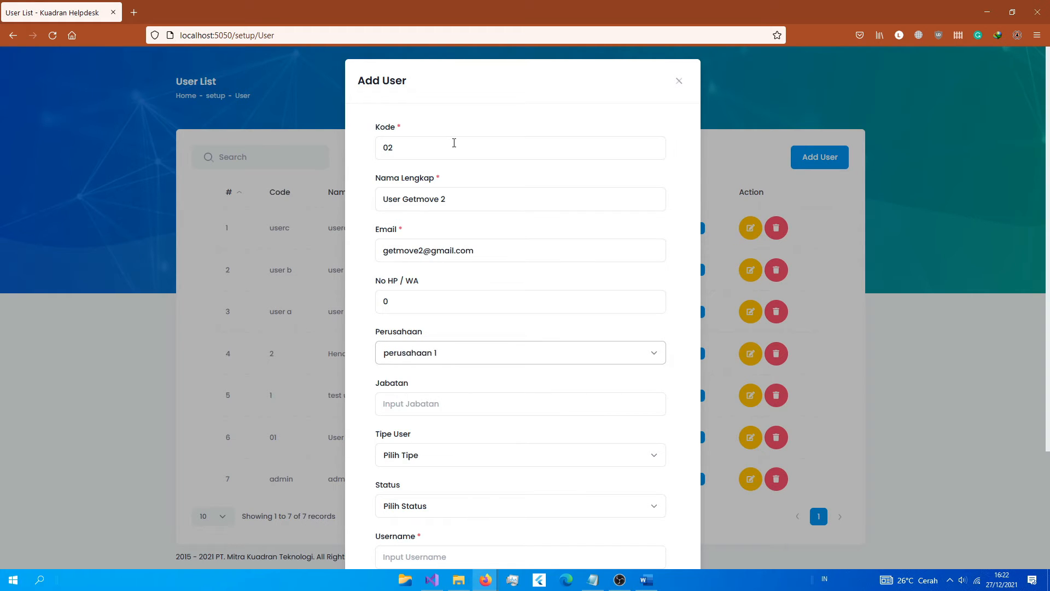
key("Down")
key("Tab")
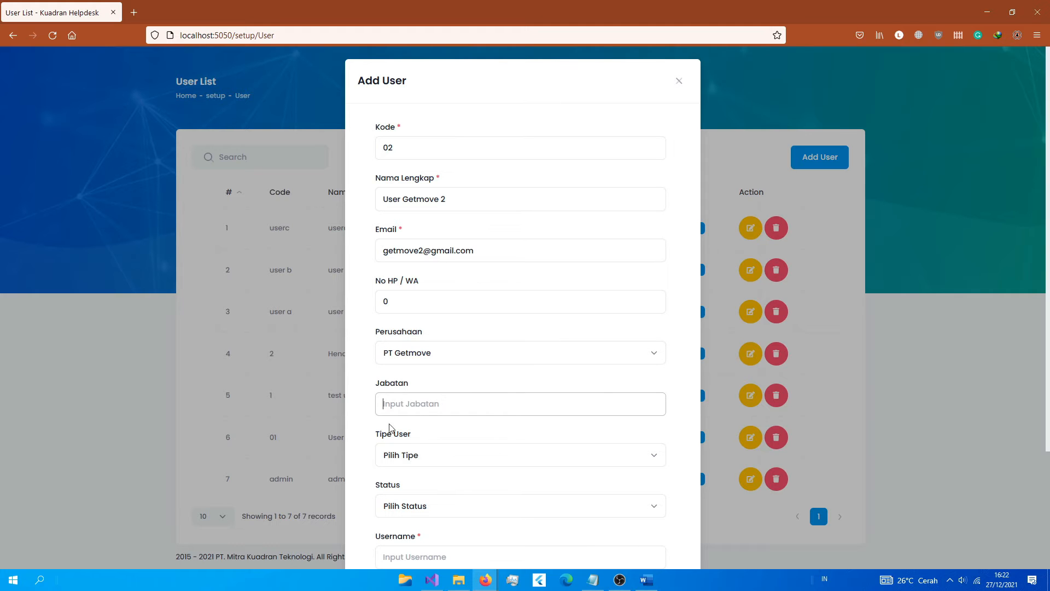
type("-")
Step: Set the user type to pengguna and the status to Active
left_click(392, 459)
left_click(397, 502)
scroll(397, 503, "down", 1)
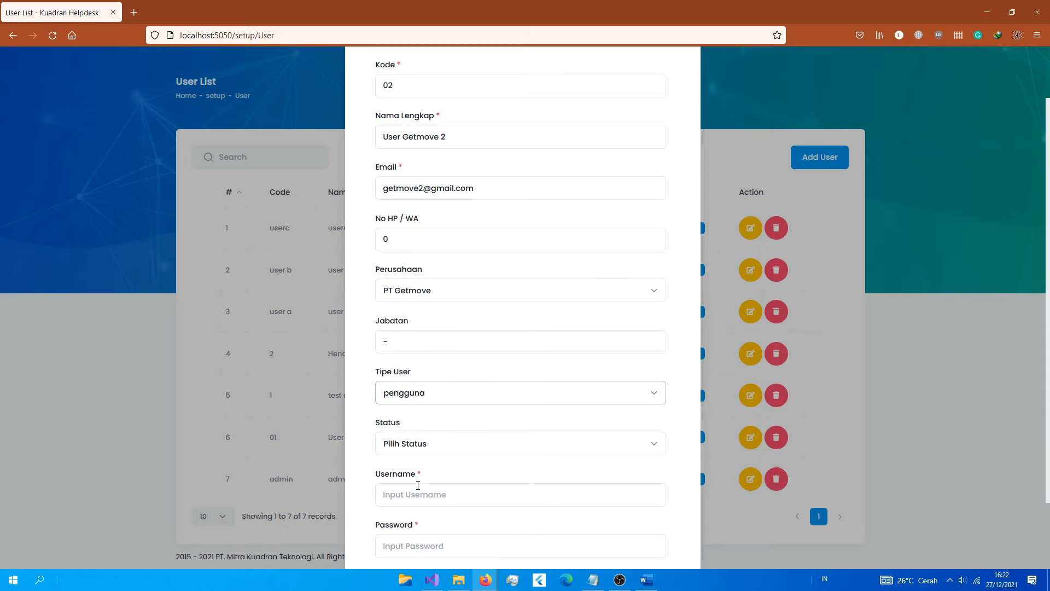
left_click(410, 451)
left_click(397, 479)
scroll(423, 501, "down", 1)
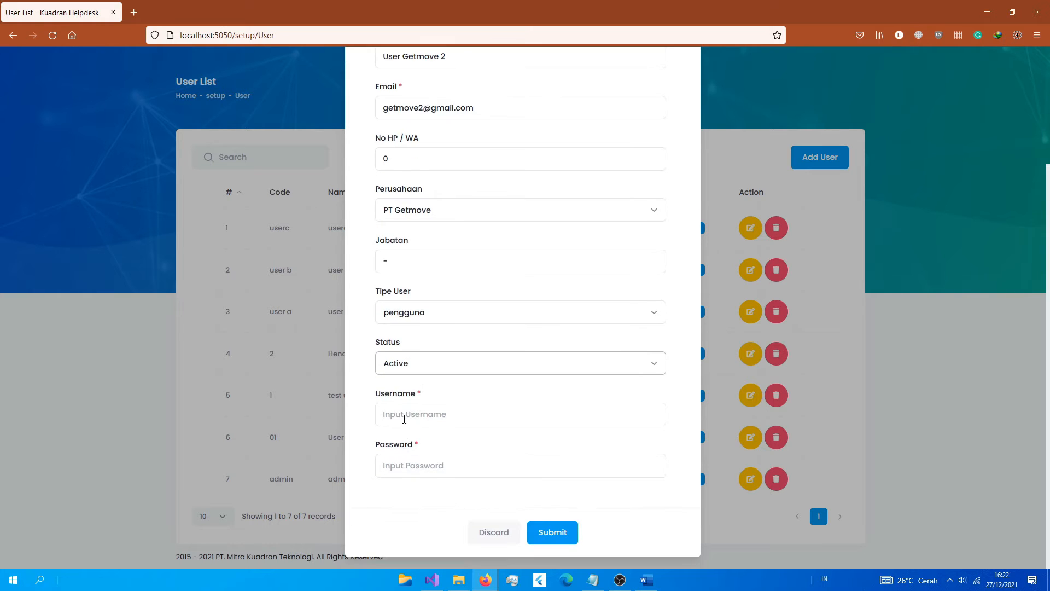
Step: Enter the username and a password, submit User Getmove 2, and save the browser login
left_click(405, 415)
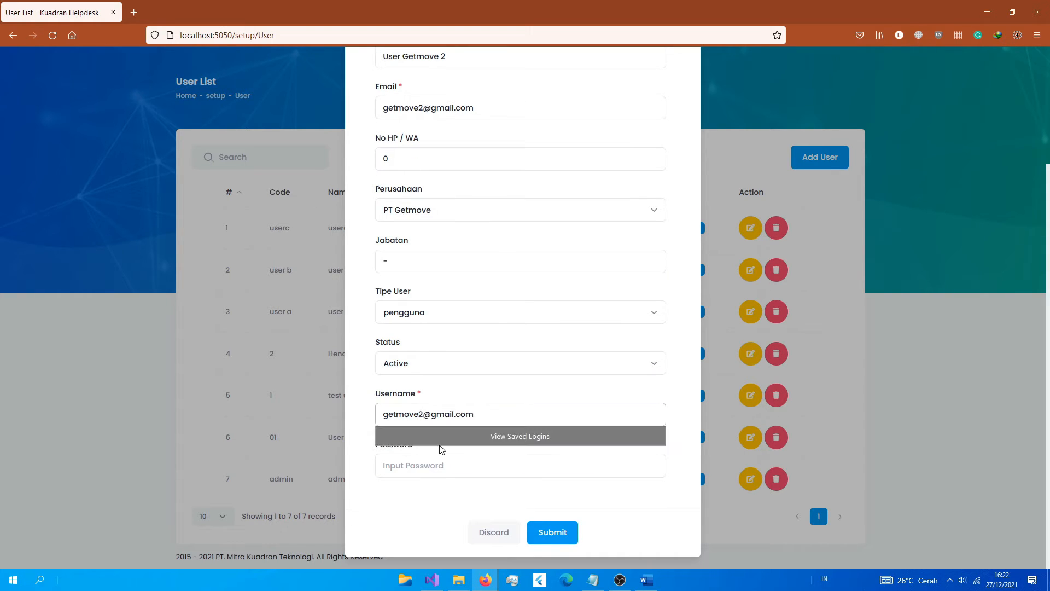
key("Tab")
type("123")
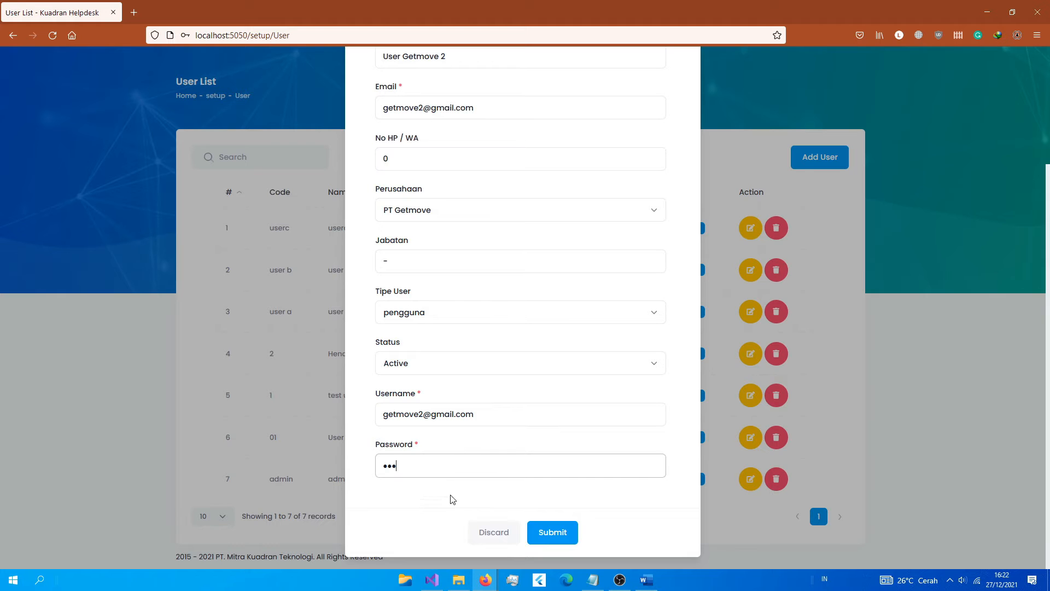
scroll(454, 493, "up", 2)
scroll(512, 353, "down", 2)
left_click(545, 551)
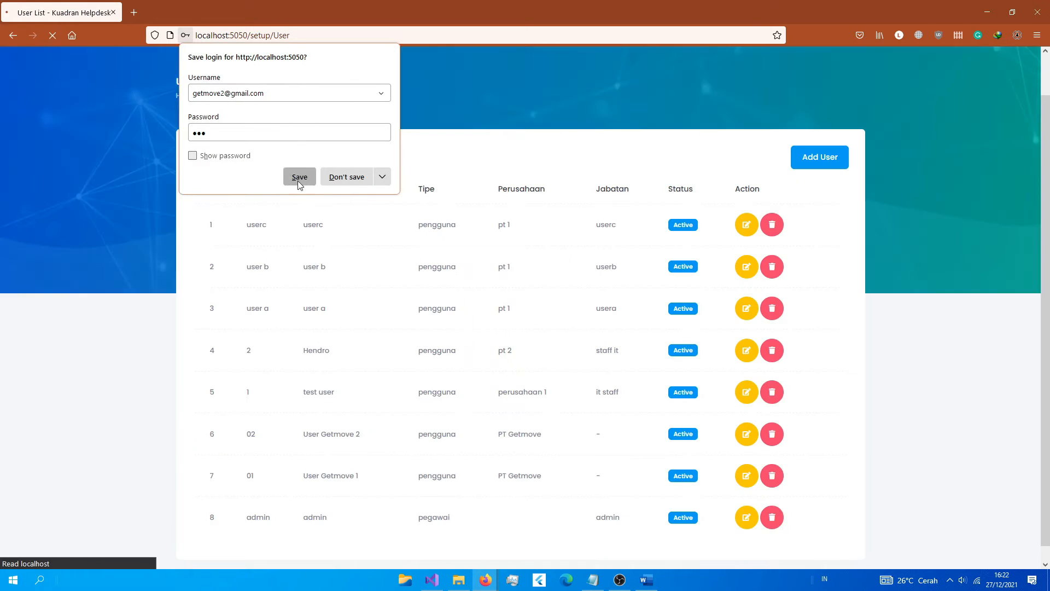
left_click(298, 177)
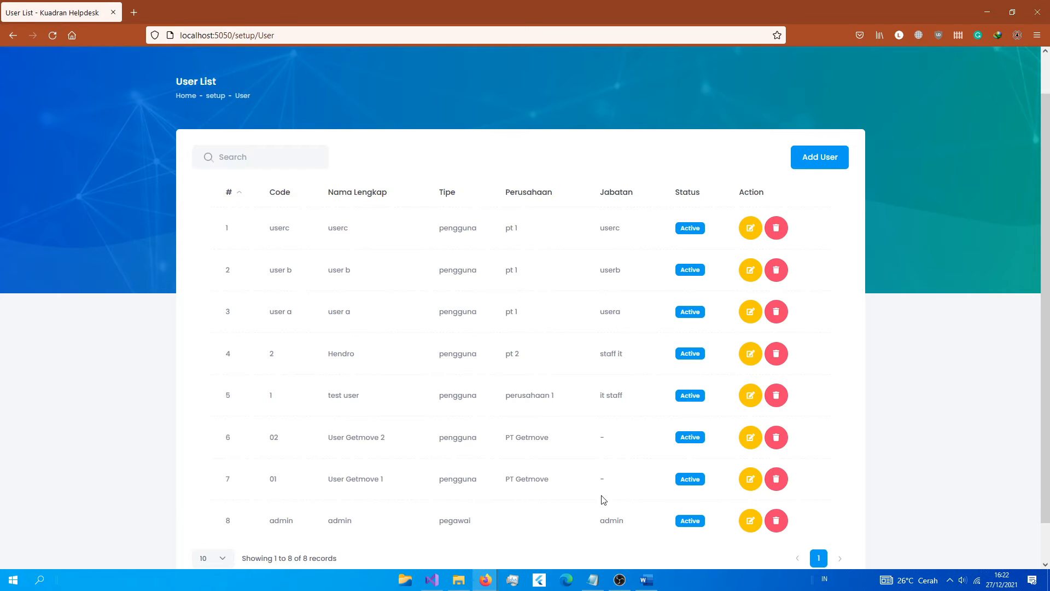
Step: Navigate from Perusahaan to PT Getmove's Oniq application user list
scroll(478, 363, "up", 2)
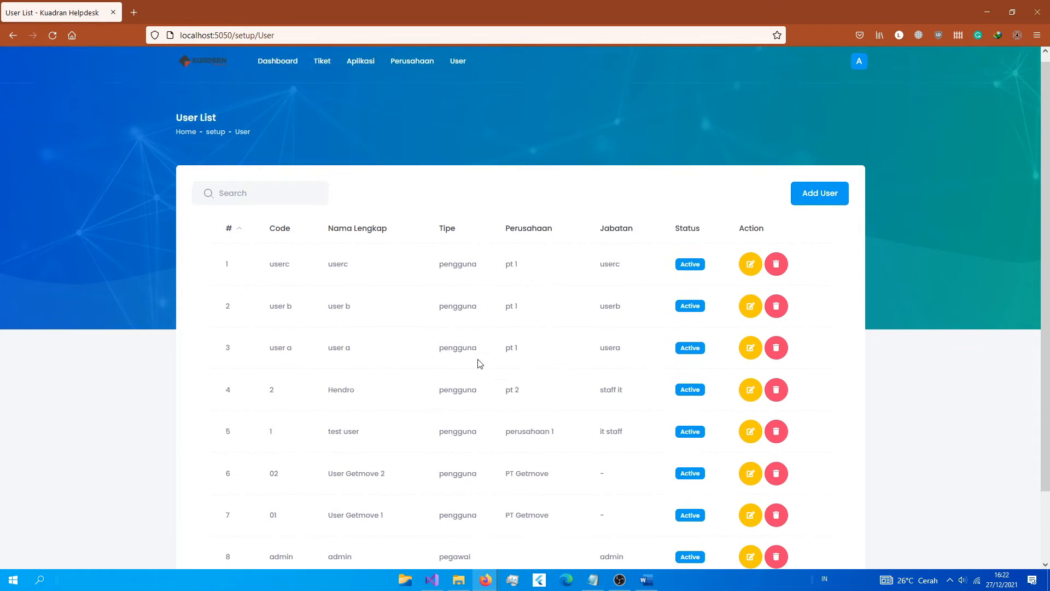
left_click(413, 69)
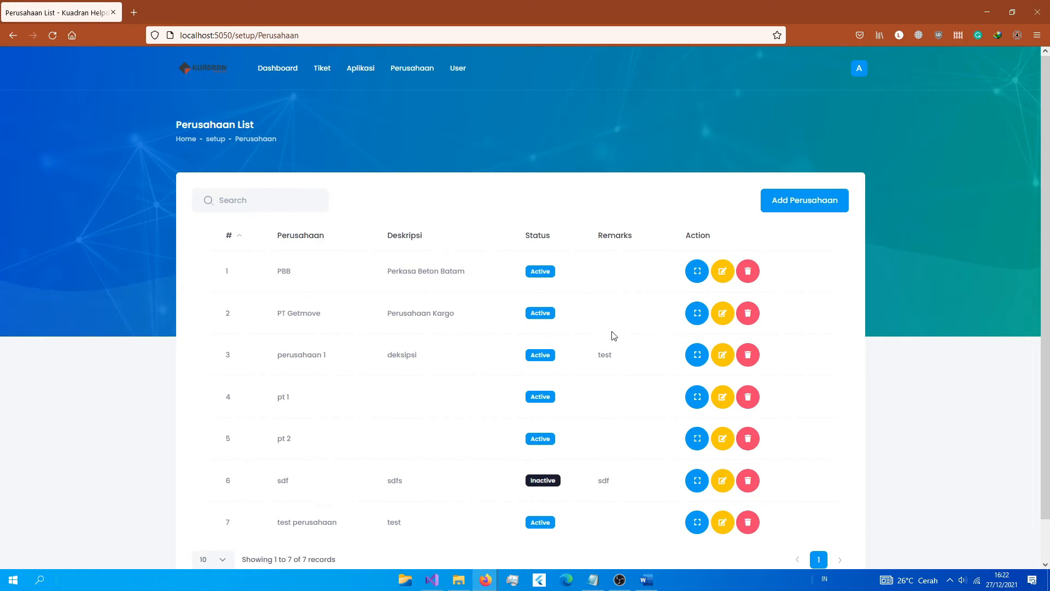
left_click(698, 314)
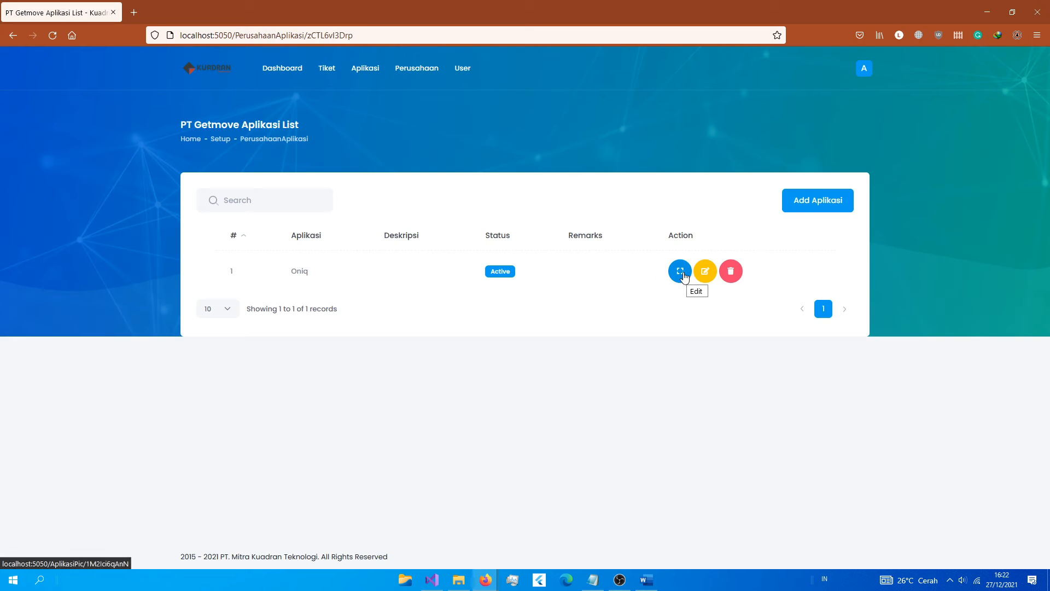
left_click_drag(688, 279, 230, 129)
left_click_drag(462, 343, 463, 344)
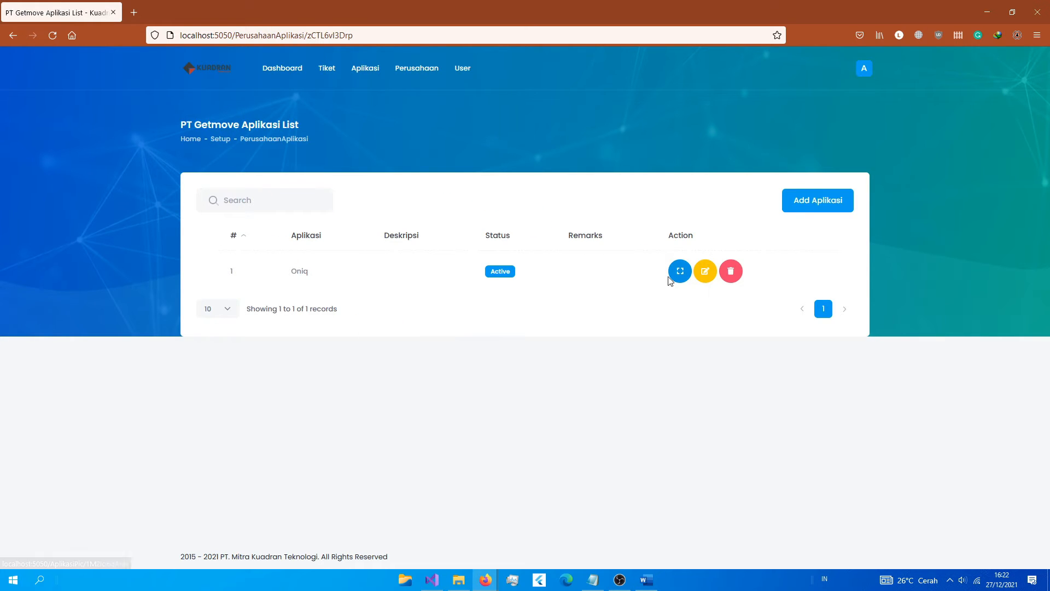
left_click(689, 274)
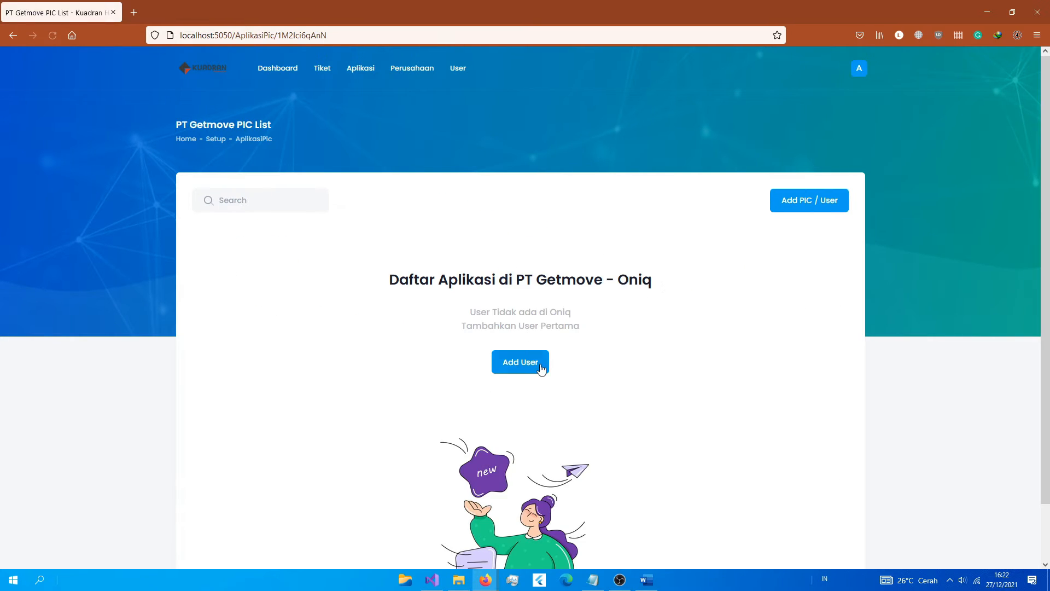
Step: Assign User Getmove 2 to Oniq with description 'PIC Oniq'
left_click(539, 365)
left_click(405, 202)
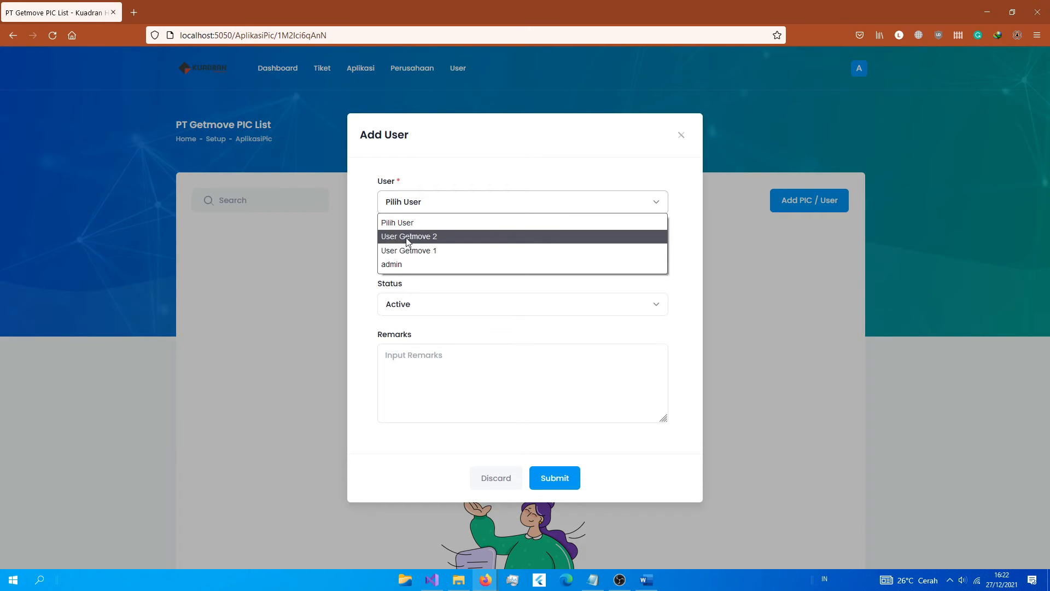
left_click(408, 236)
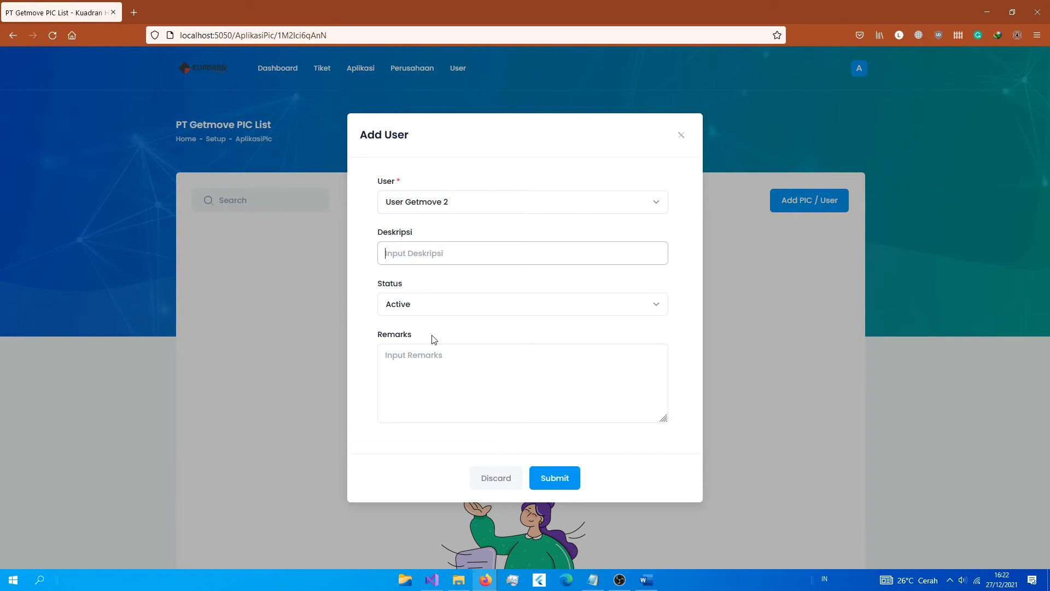
type("PIC Oniq")
left_click(557, 480)
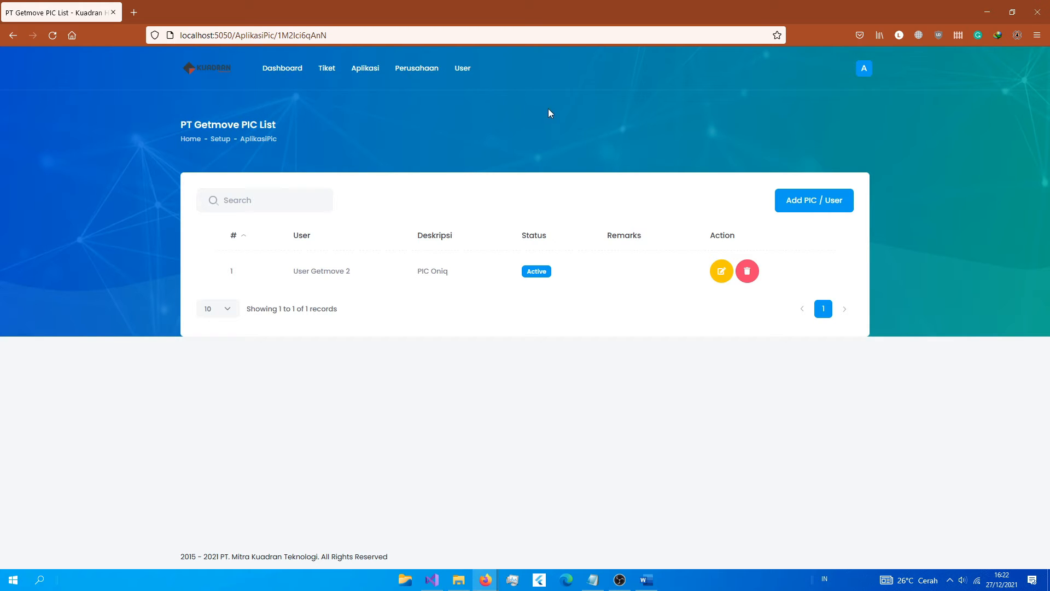
Step: Sign out of admin and sign in with the Getmove user's saved login
left_click(861, 70)
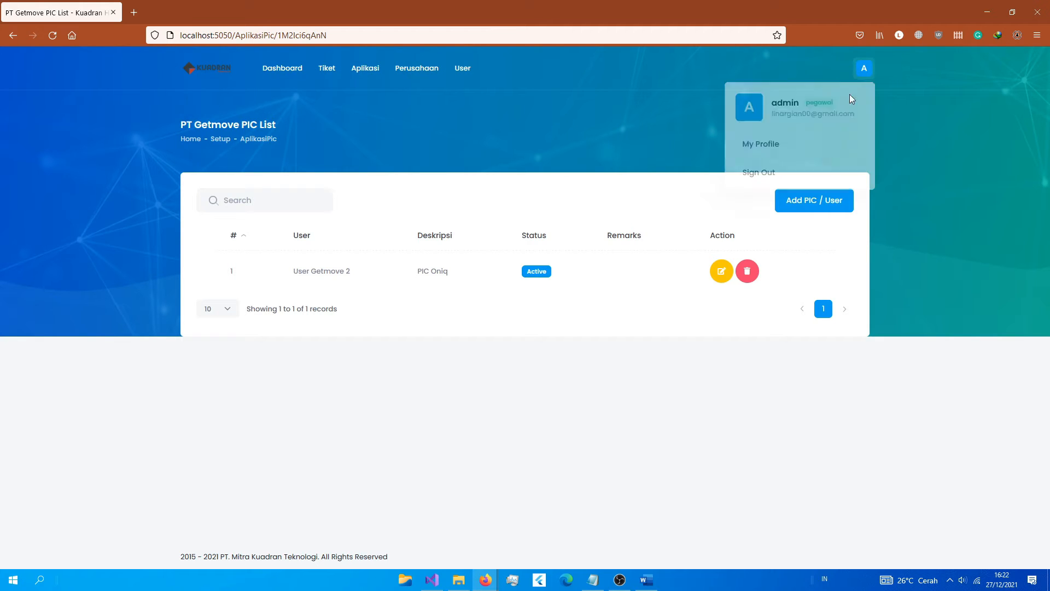
left_click(763, 175)
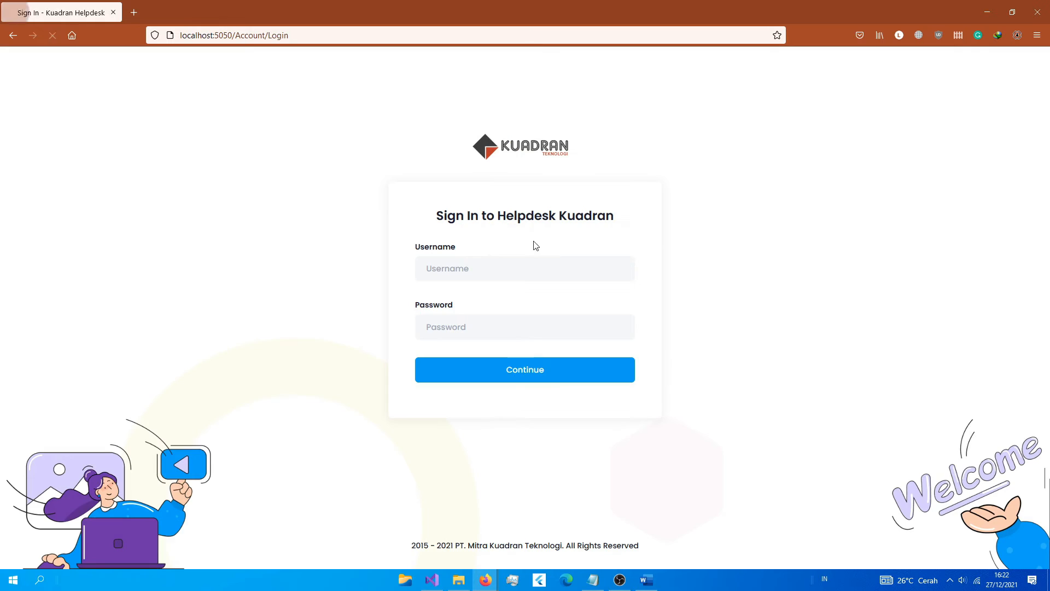
left_click(460, 262)
left_click(464, 339)
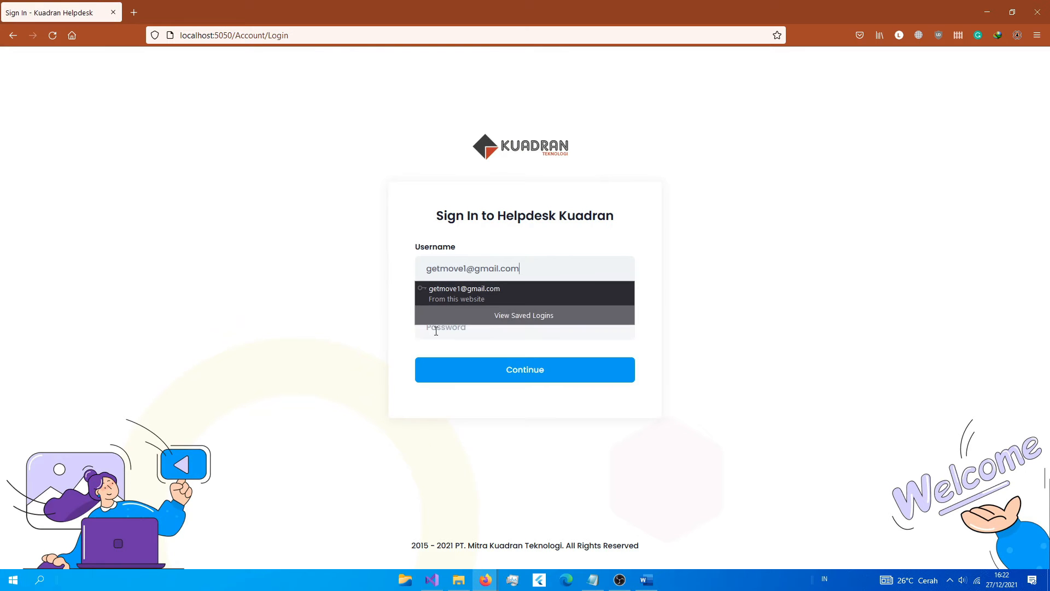
left_click(438, 328)
type("a")
key("Return")
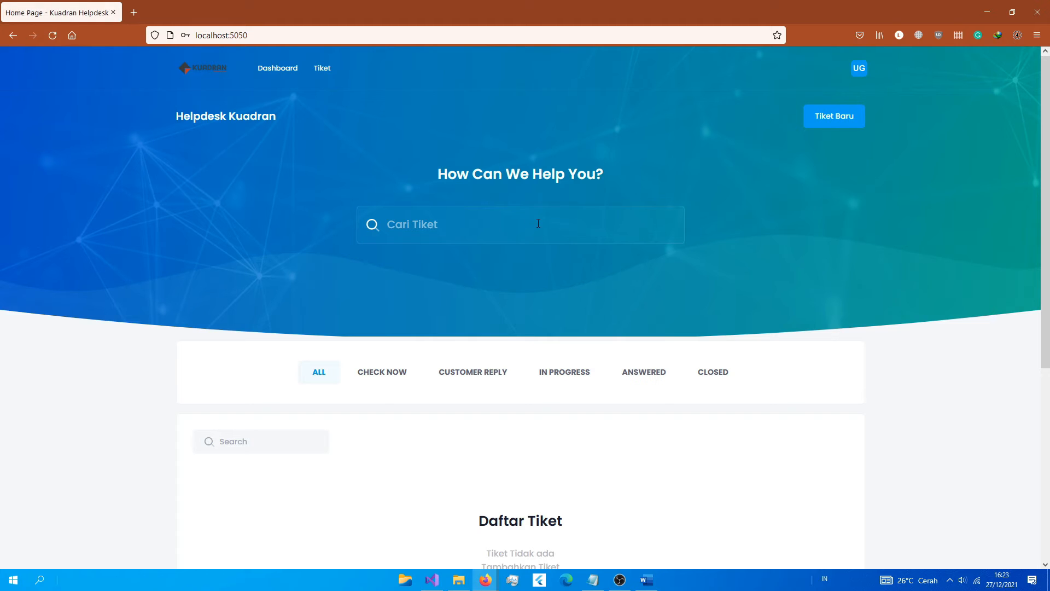
Step: Sign out again and refill the sign-in form with the Getmove user's saved credentials
left_click(865, 69)
left_click(804, 174)
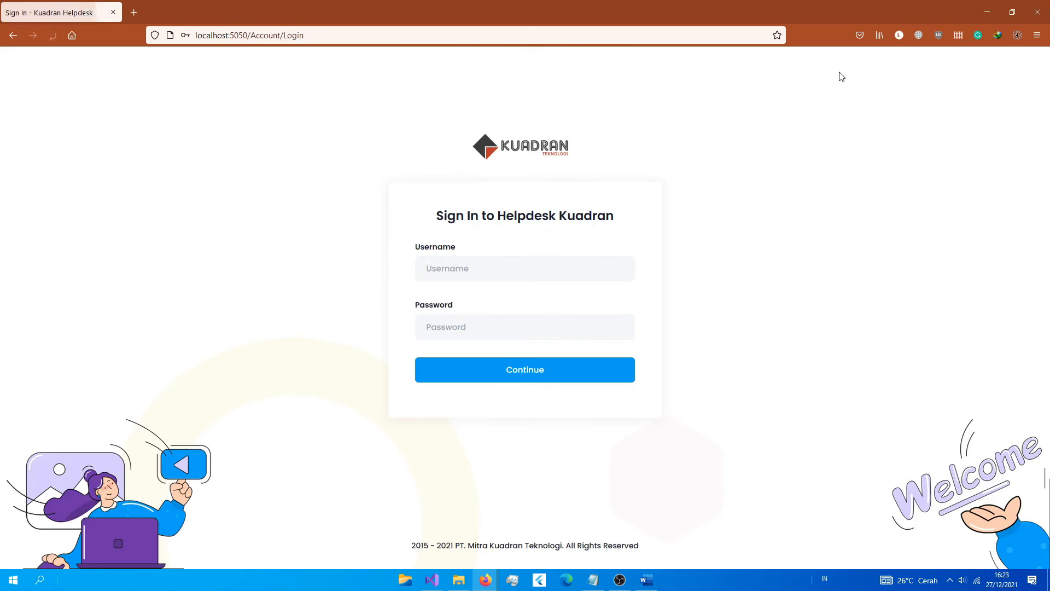
left_click(494, 276)
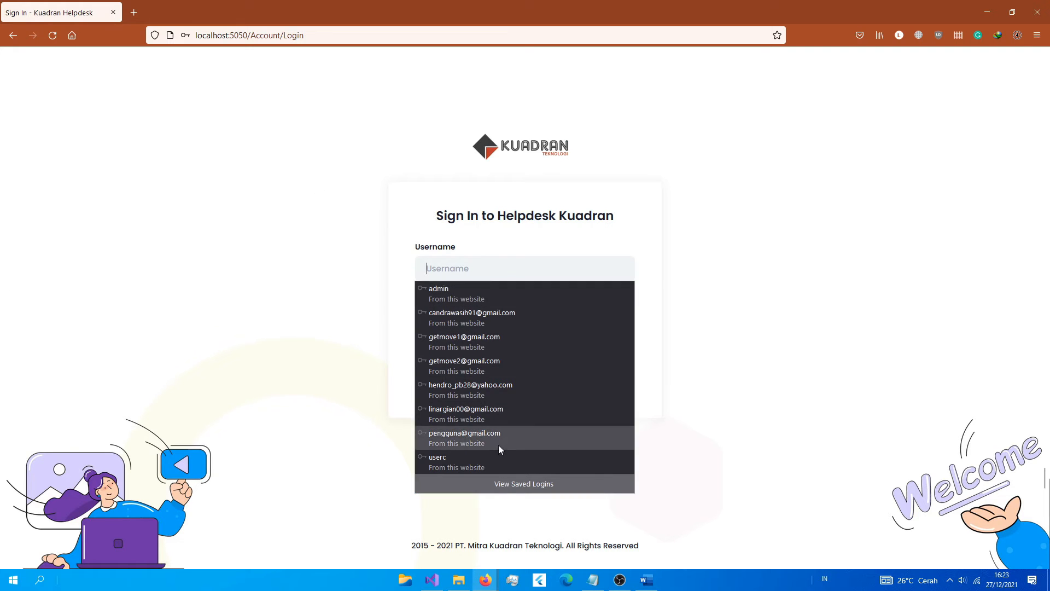
left_click(481, 338)
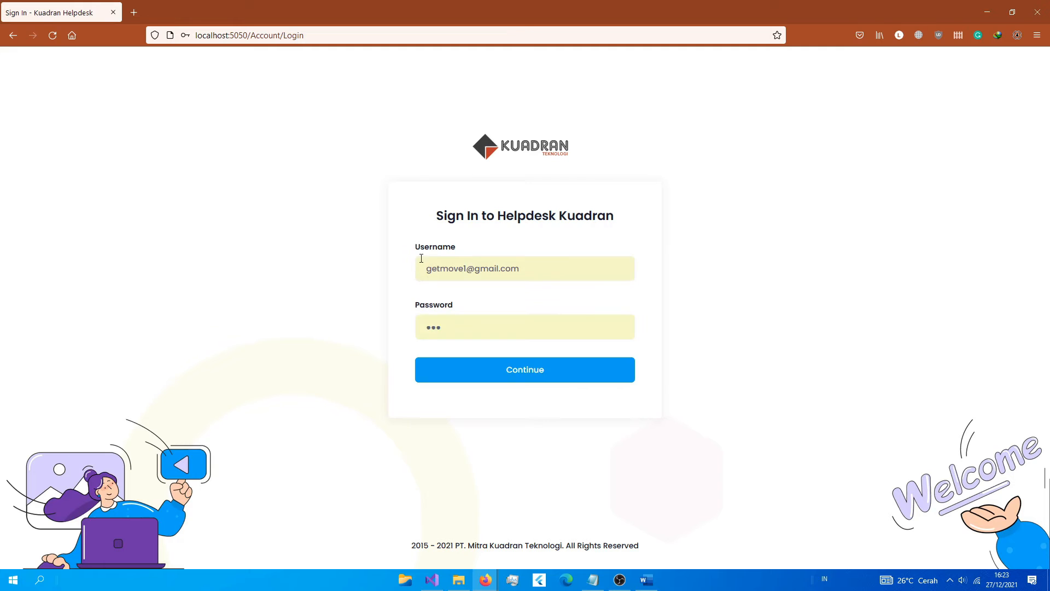
Step: Log in as the Getmove user, check the empty Daftar Tiket, and start a Tiket Baru
left_click(475, 378)
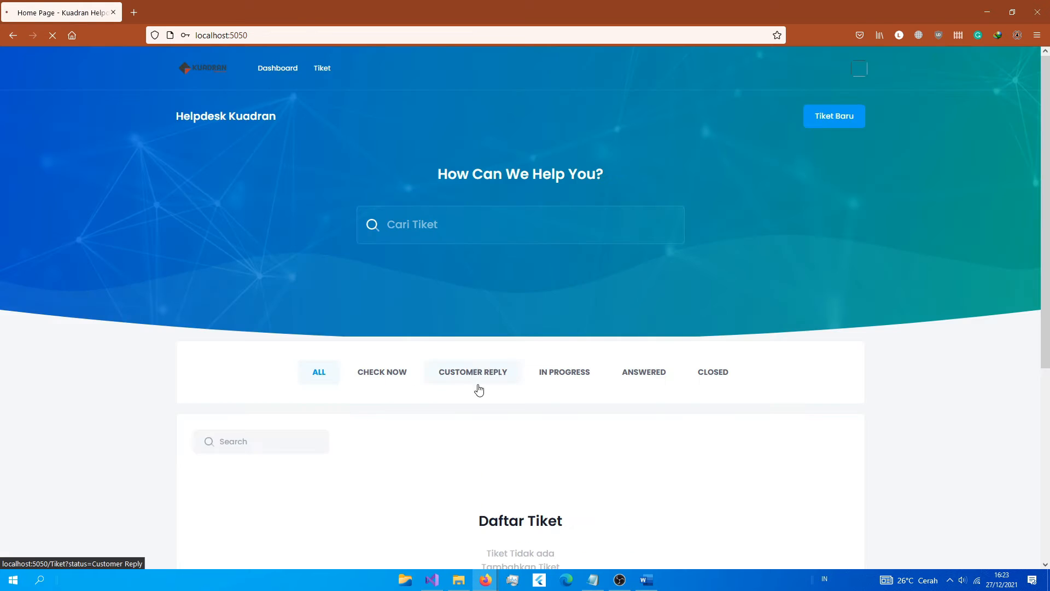
scroll(542, 291, "down", 4)
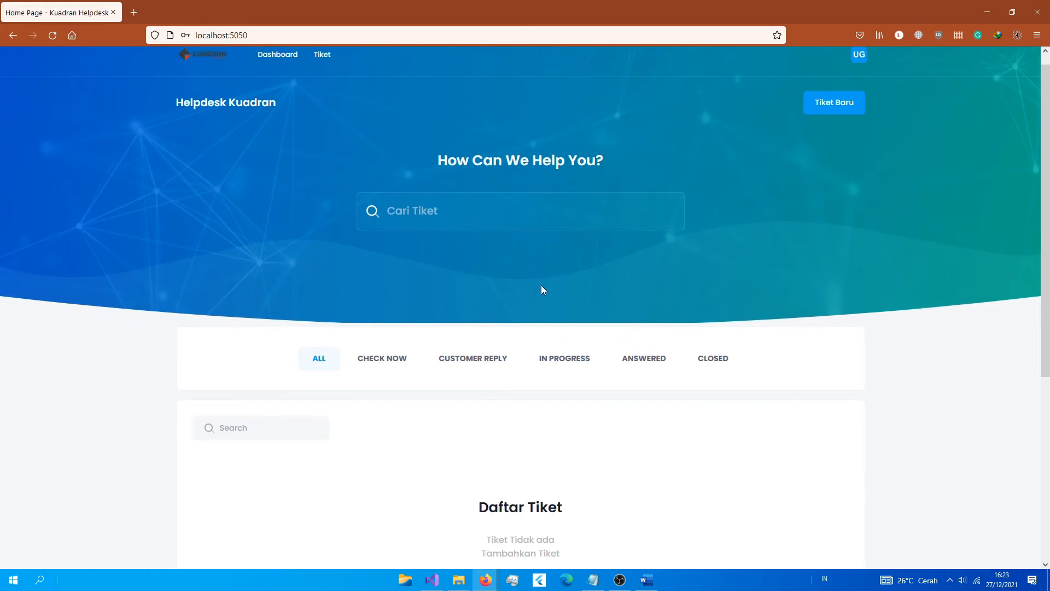
scroll(270, 142, "up", 4)
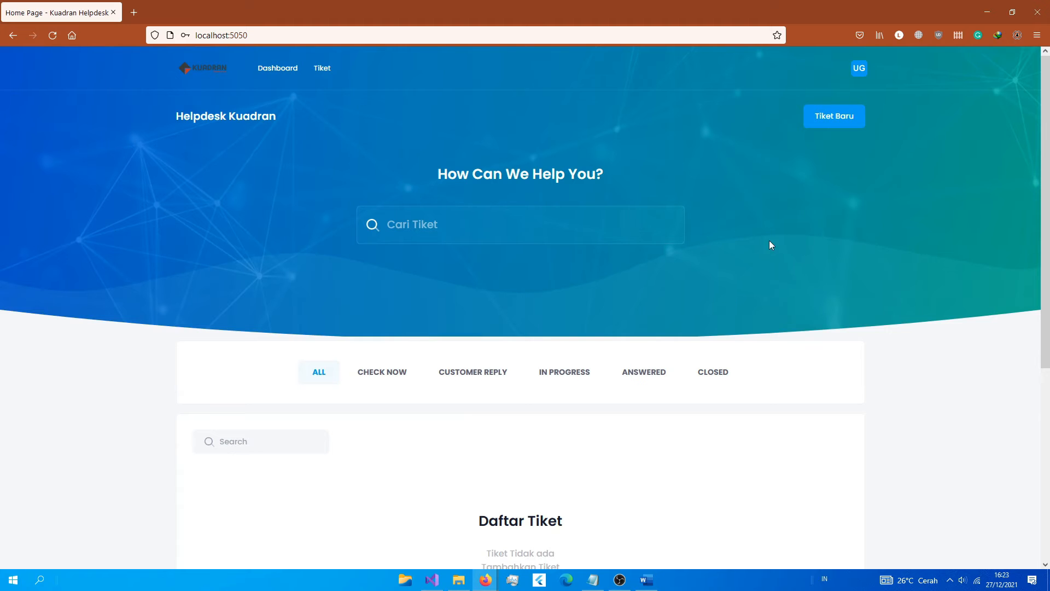
scroll(770, 241, "down", 4)
scroll(726, 277, "up", 4)
scroll(342, 351, "down", 1)
scroll(342, 351, "up", 1)
scroll(500, 295, "down", 2)
scroll(687, 366, "down", 2)
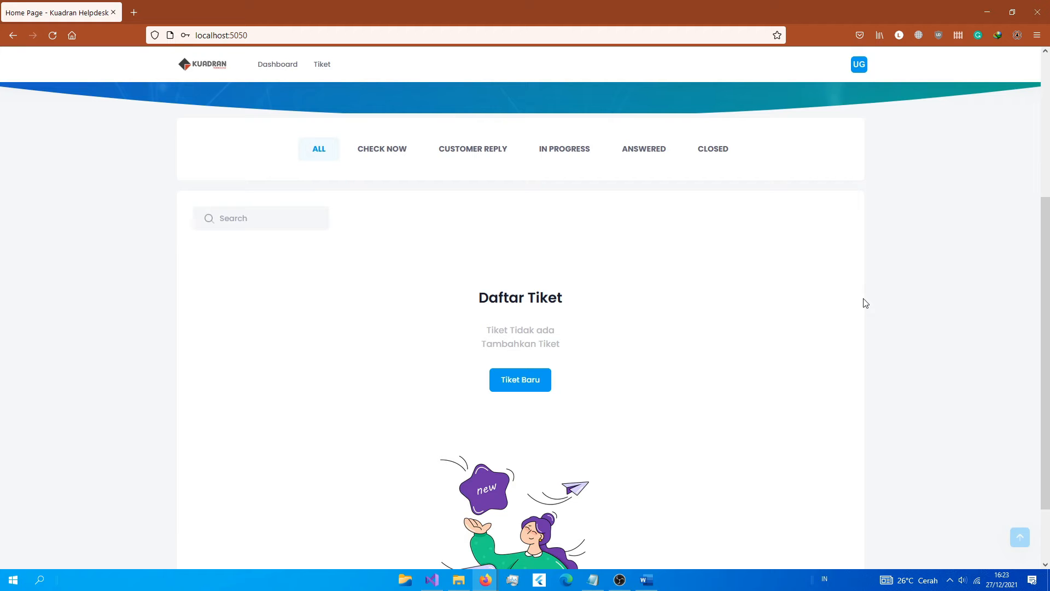
scroll(710, 373, "up", 3)
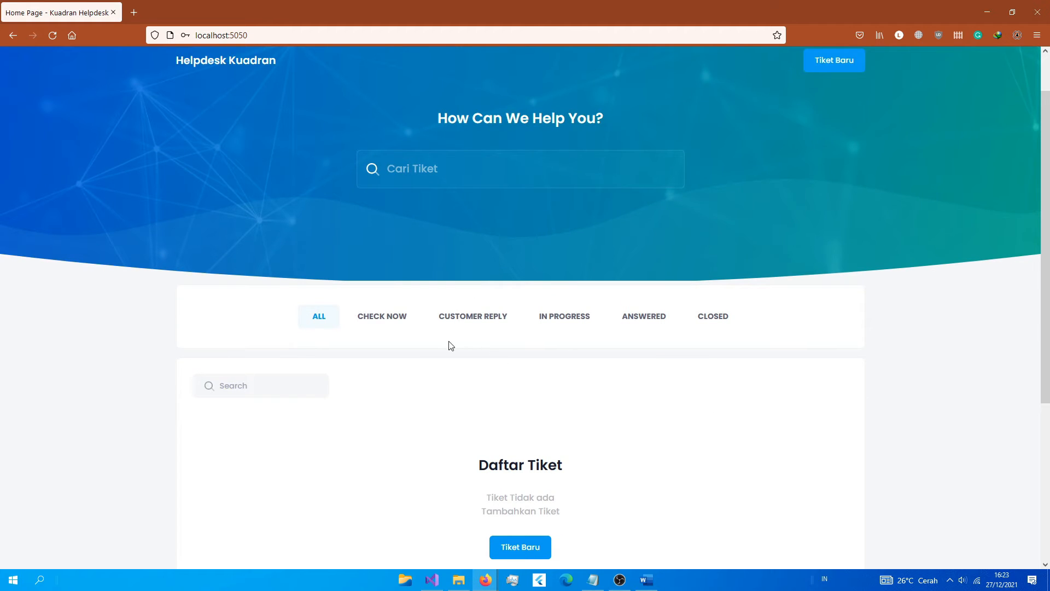
scroll(446, 346, "up", 1)
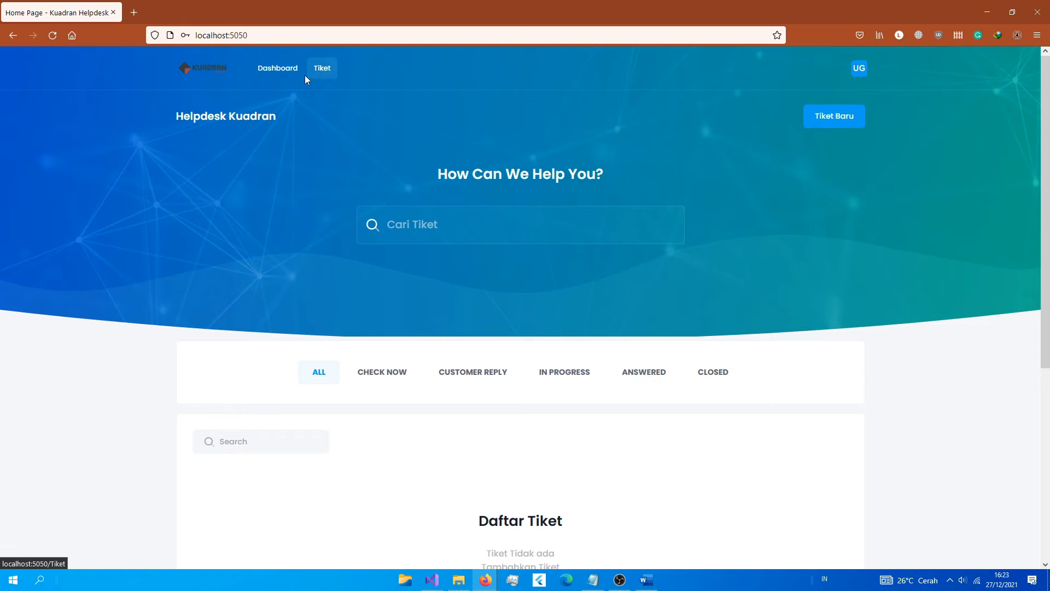
scroll(500, 403, "down", 4)
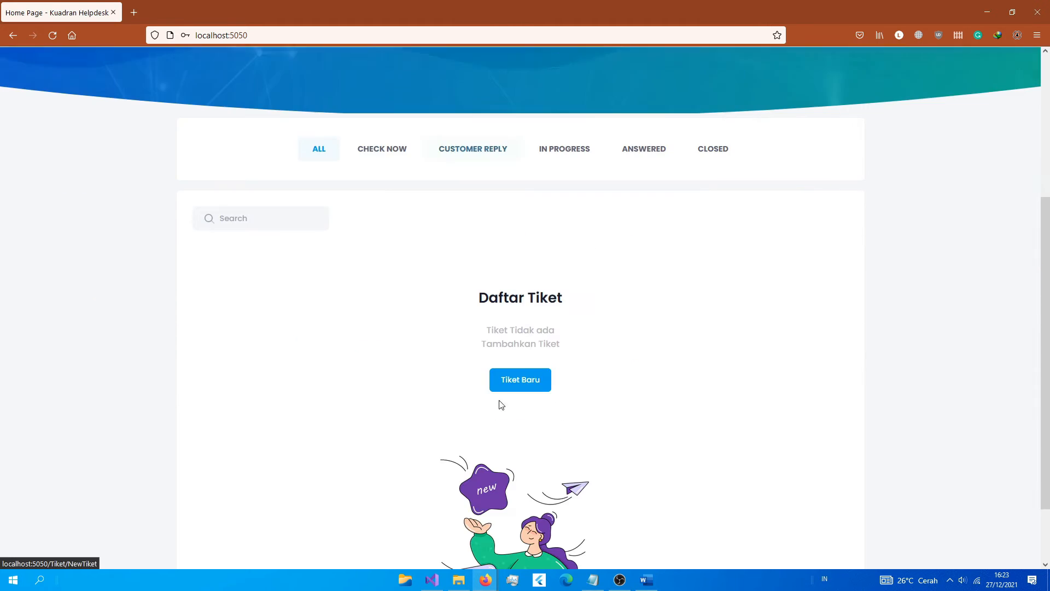
scroll(849, 127, "up", 4)
scroll(598, 435, "down", 4)
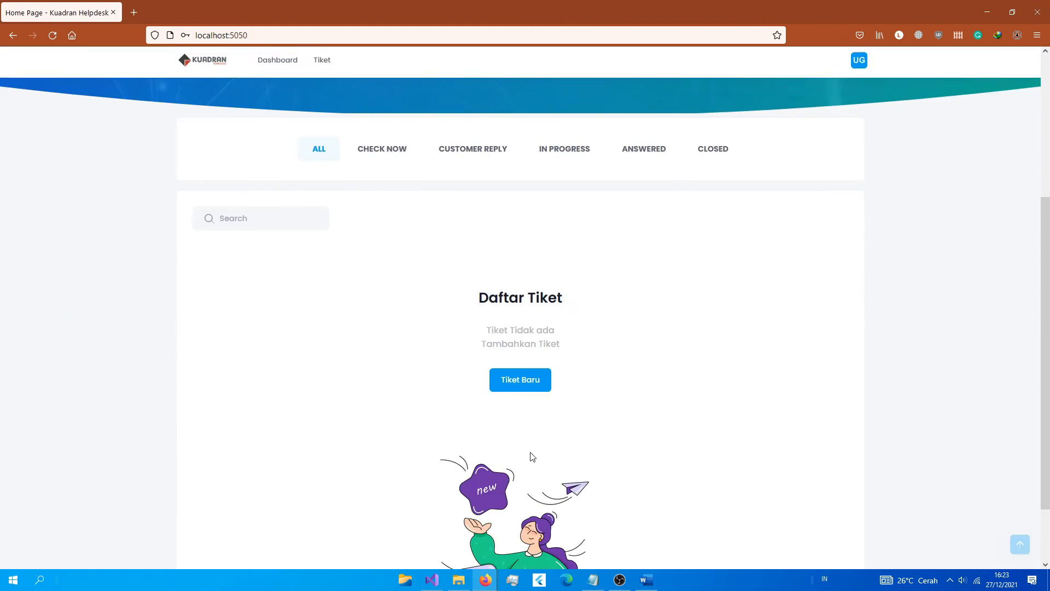
left_click(506, 379)
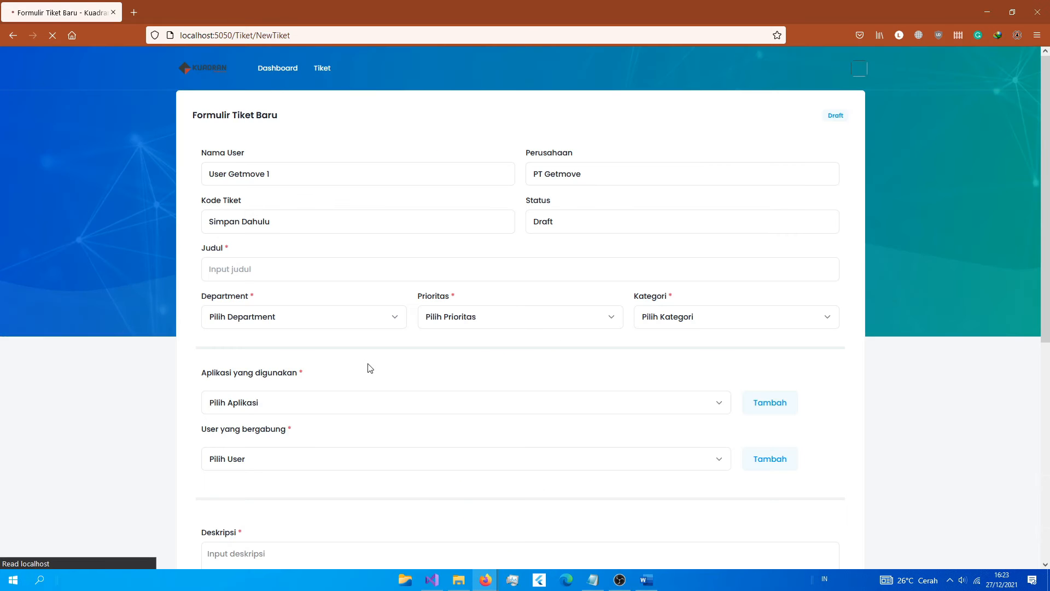
Step: Review the prefilled ticket fields and enter the title 'Contoh masalah aplikasi'
left_click_drag(209, 171, 296, 167)
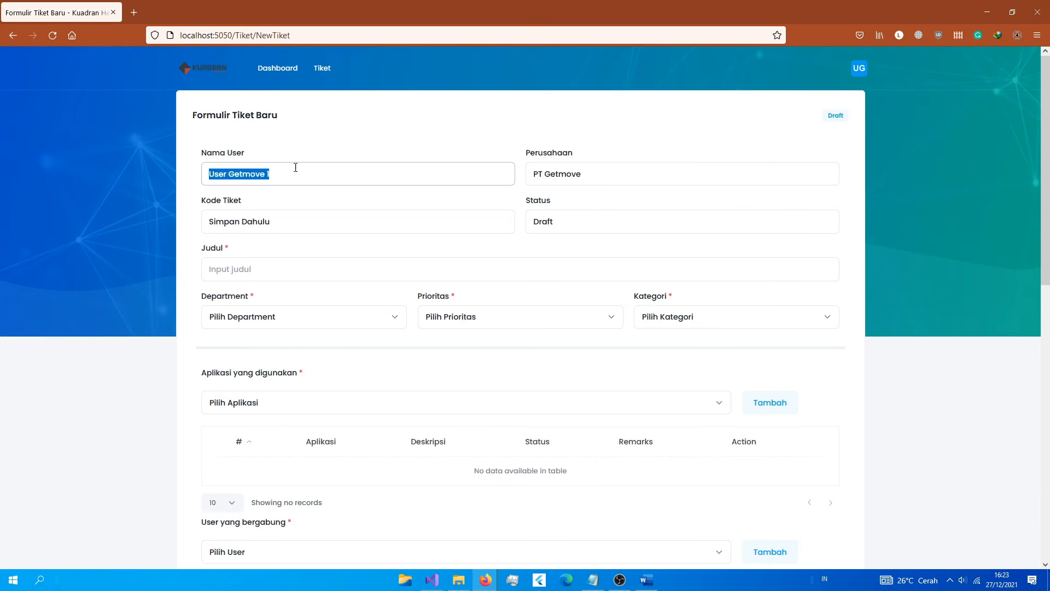
left_click_drag(528, 174, 623, 174)
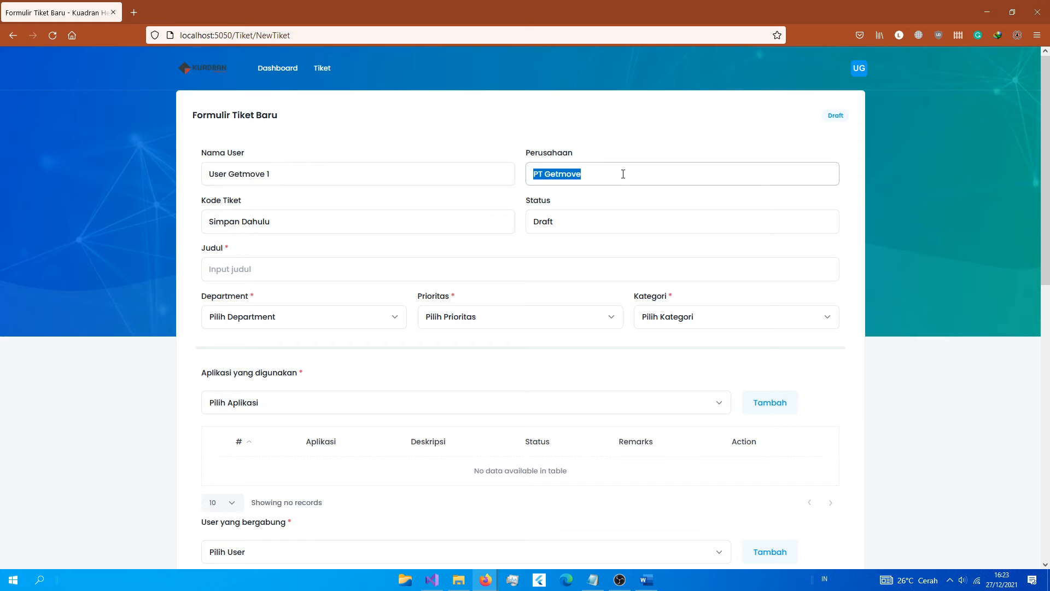
mouse_move(255, 230)
left_mouse_down()
mouse_move(209, 229)
mouse_move(264, 231)
left_mouse_up()
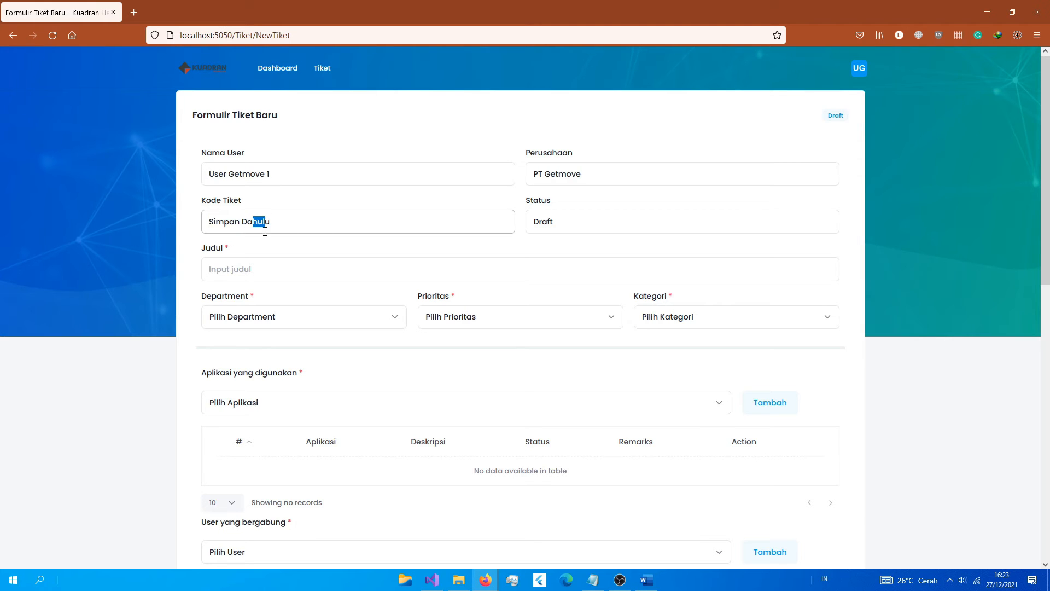
left_click_drag(541, 219, 573, 221)
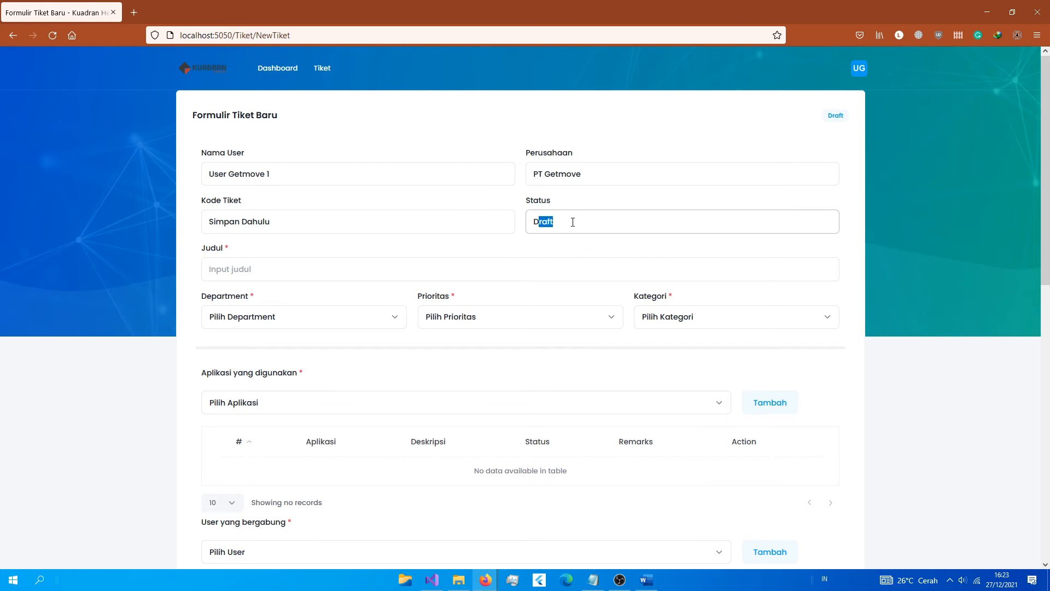
left_click(293, 262)
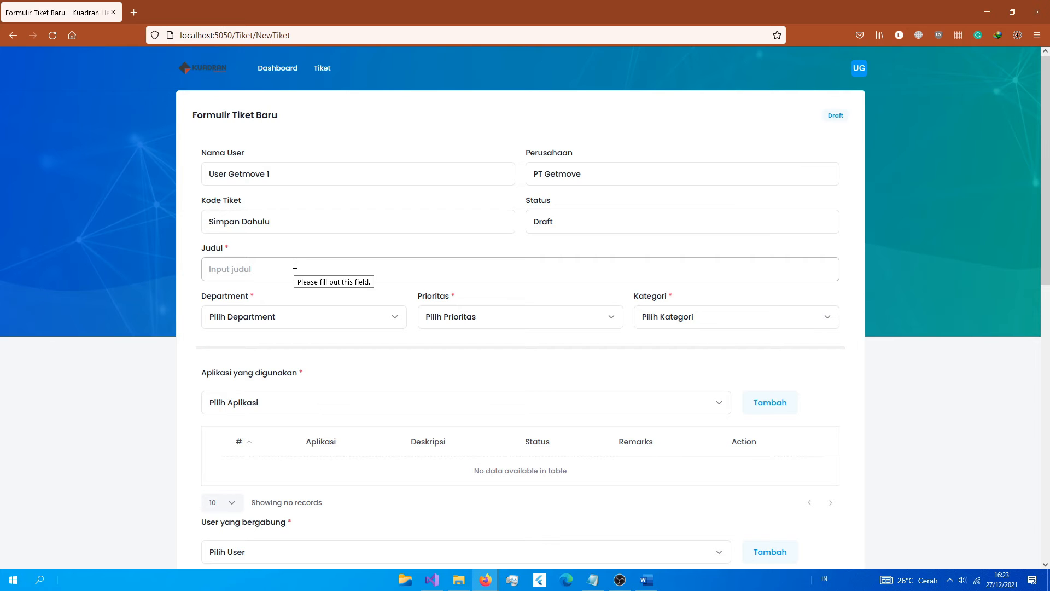
type("Contoh masalah aplikasi")
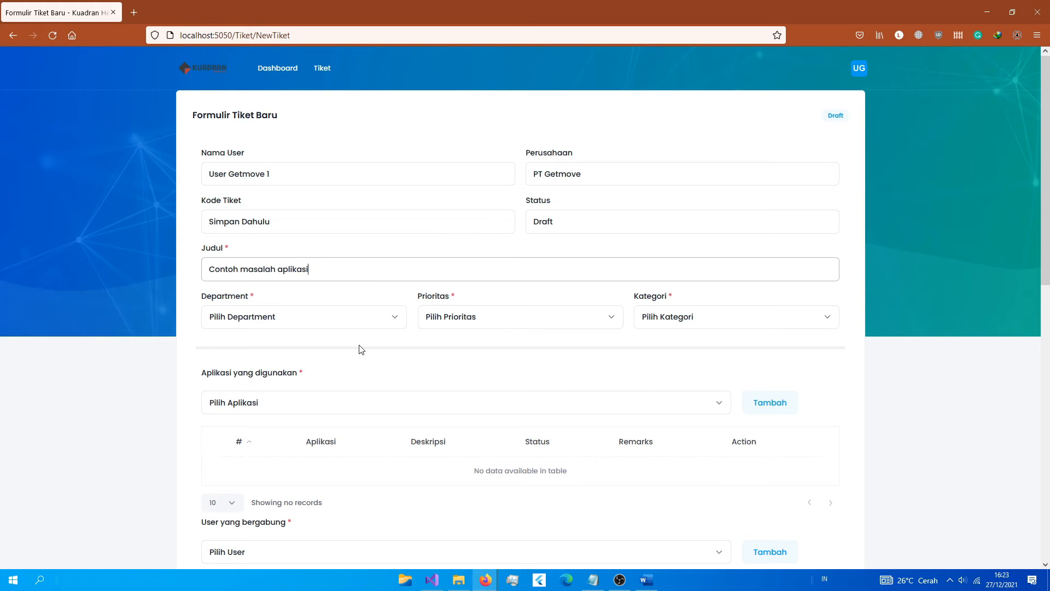
Step: Set Department Support, Prioritas Tinggi, Kategori Error and application Oniq
left_click(347, 321)
left_click(327, 353)
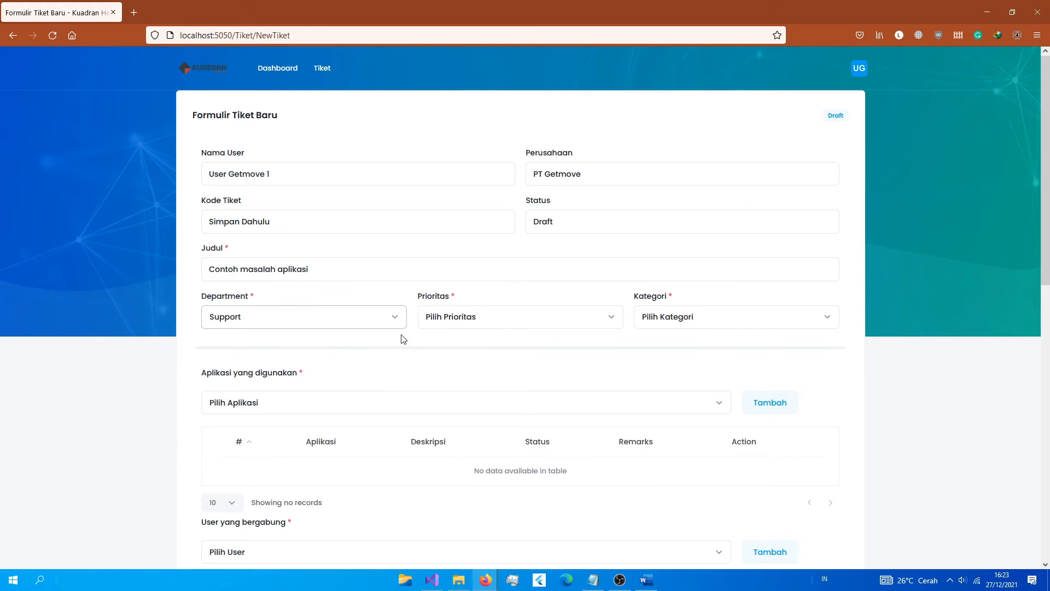
left_click(444, 320)
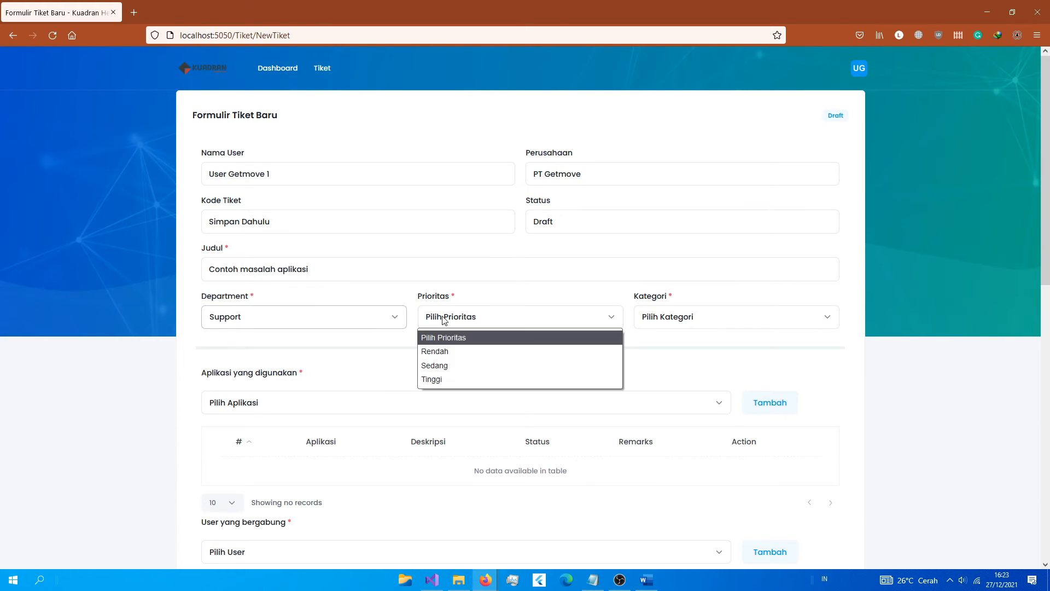
left_click(454, 381)
left_click(698, 323)
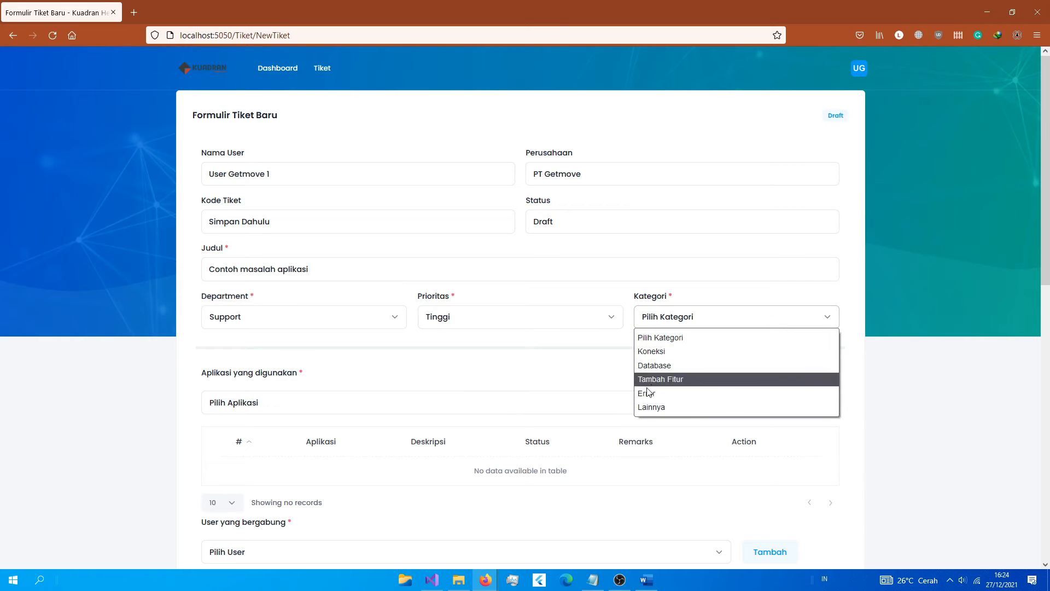
left_click(678, 394)
left_click(245, 405)
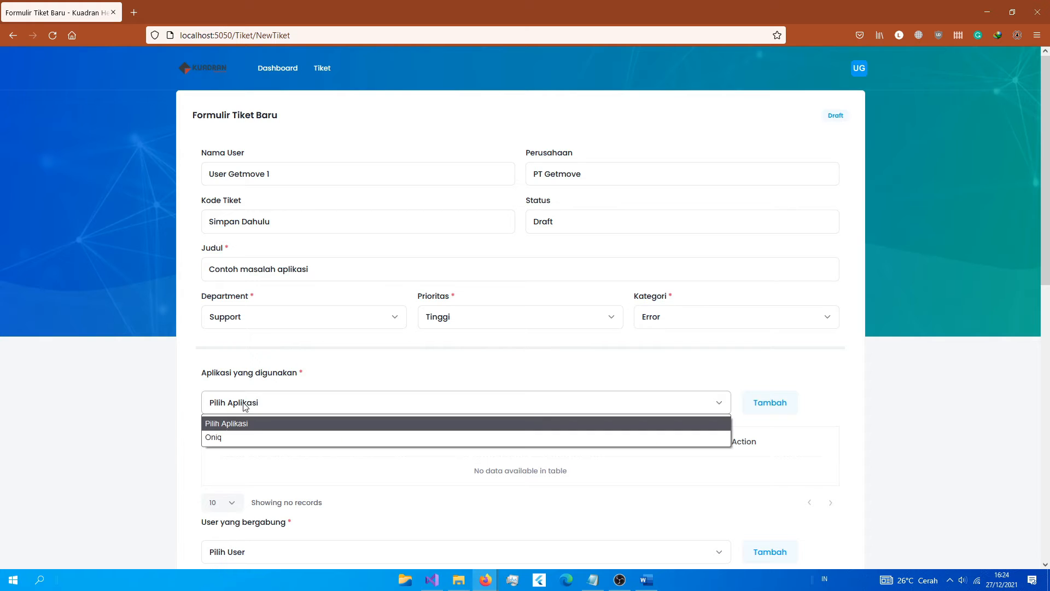
left_click(247, 438)
scroll(846, 359, "down", 1)
left_click(766, 349)
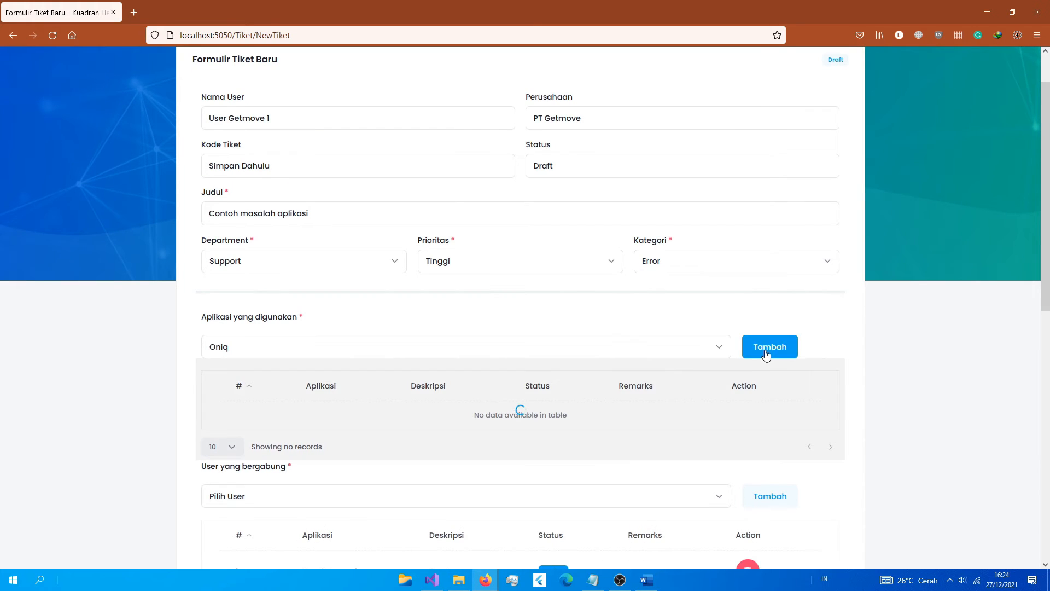
scroll(373, 386, "down", 1)
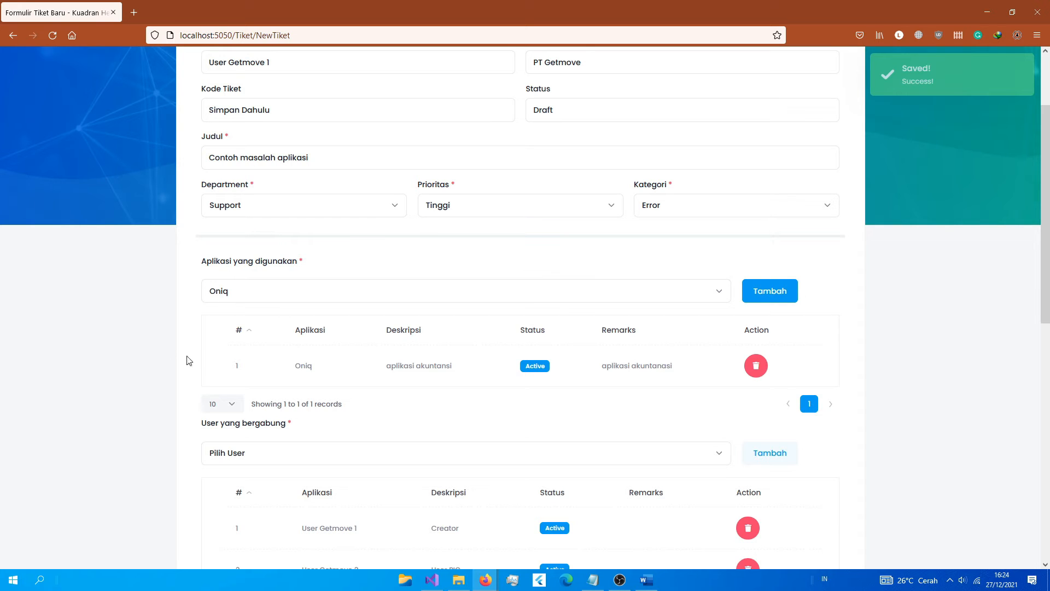
left_click_drag(243, 367, 598, 389)
scroll(532, 403, "down", 2)
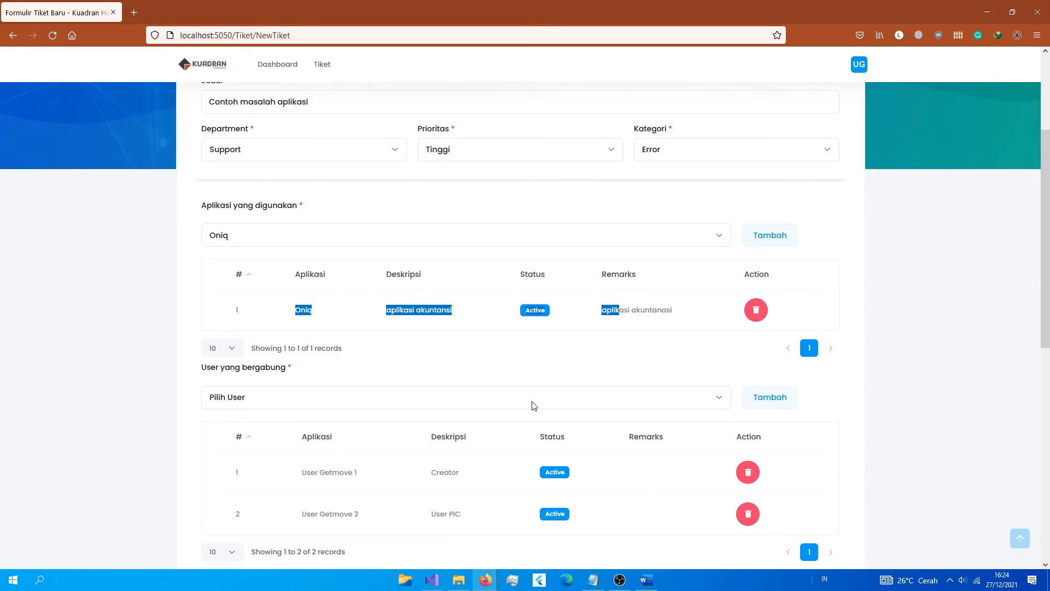
left_click_drag(301, 417, 351, 416)
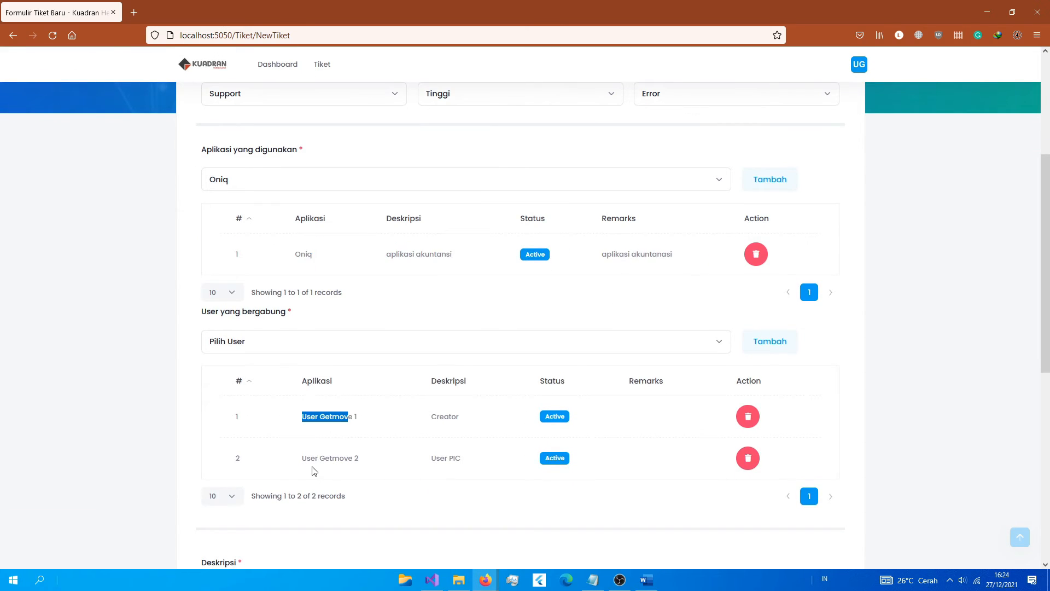
left_click_drag(312, 466, 363, 463)
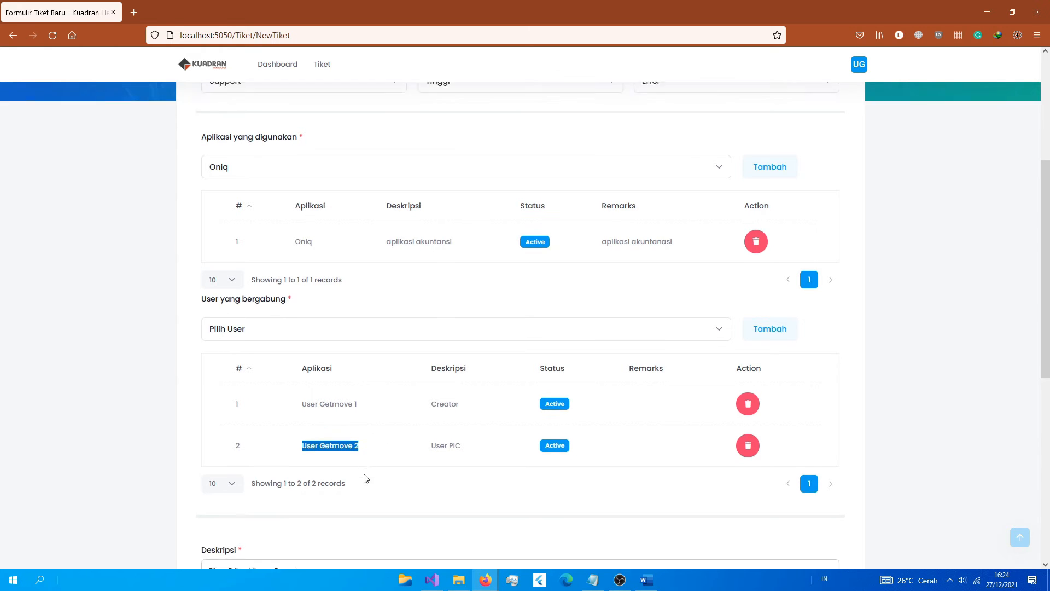
scroll(364, 475, "down", 1)
left_click_drag(298, 419, 390, 418)
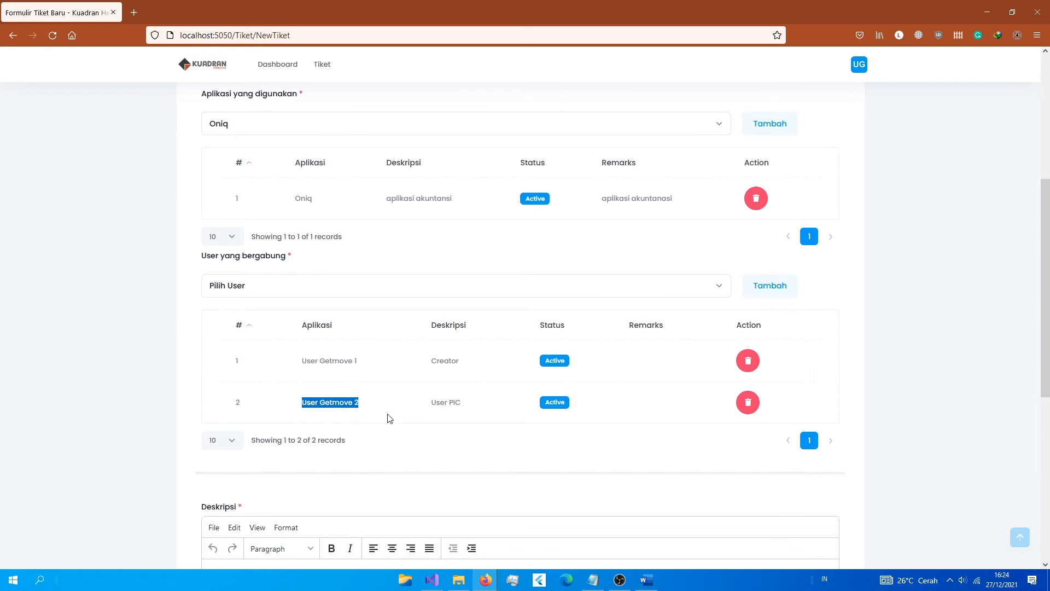
left_click(471, 404)
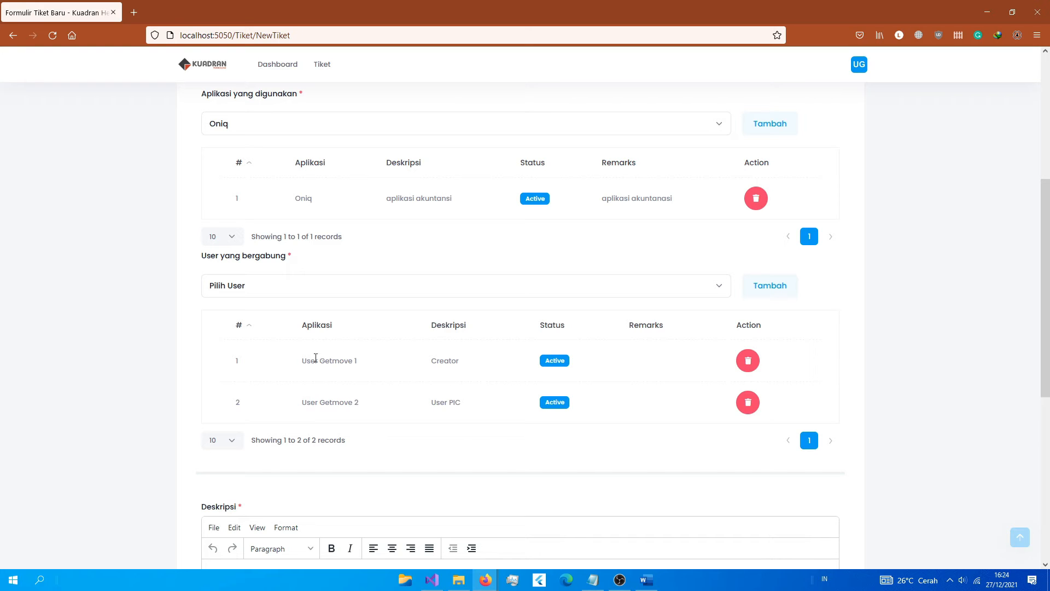
left_click_drag(300, 359, 463, 366)
left_click(429, 359)
scroll(492, 388, "down", 4)
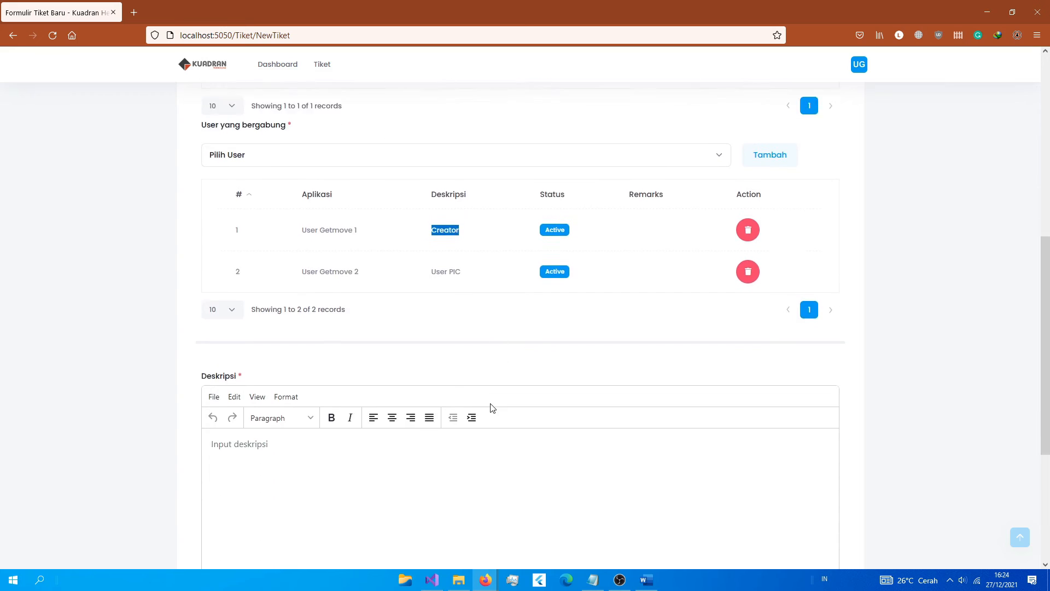
left_click(329, 347)
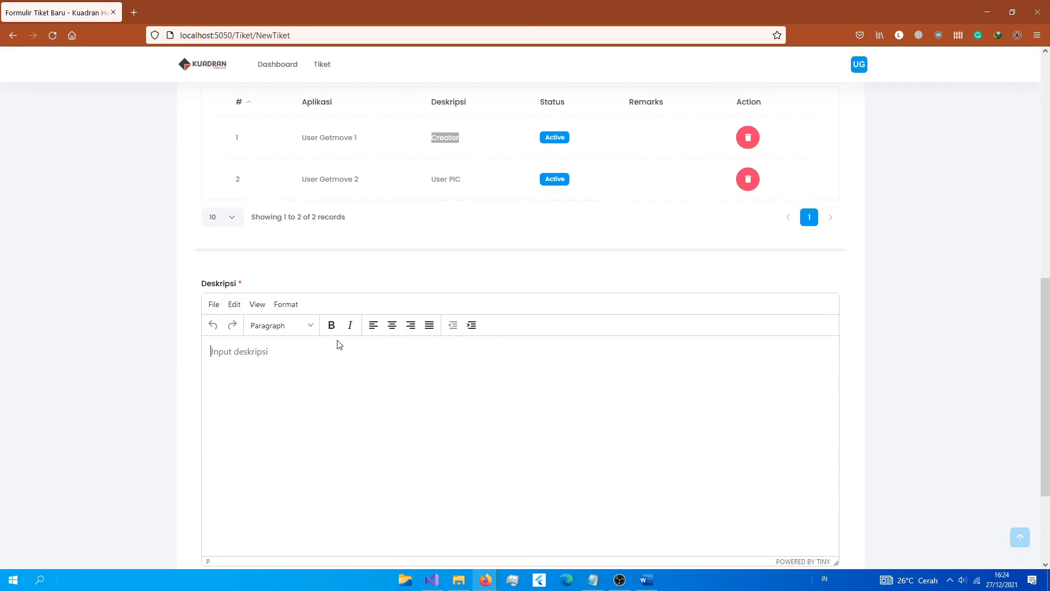
scroll(335, 342, "down", 3)
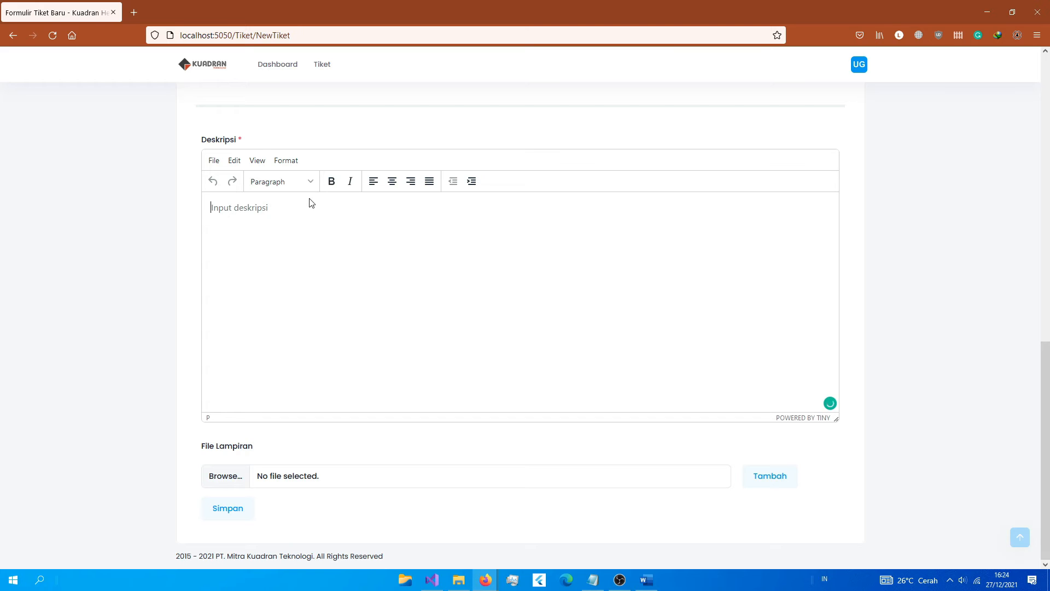
Step: Write the description: a bold heading, then the line 'di halamaan login gagal'
left_click(331, 181)
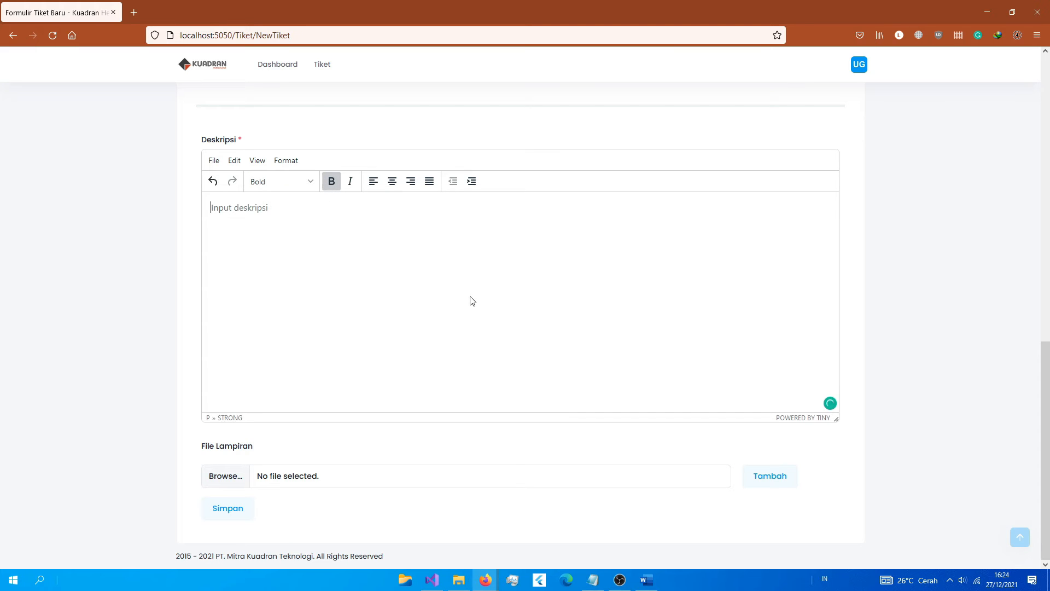
type("Pil")
key("BackSpace")
key("BackSpace")
key("BackSpace")
type("Masalah Aplikasi Android")
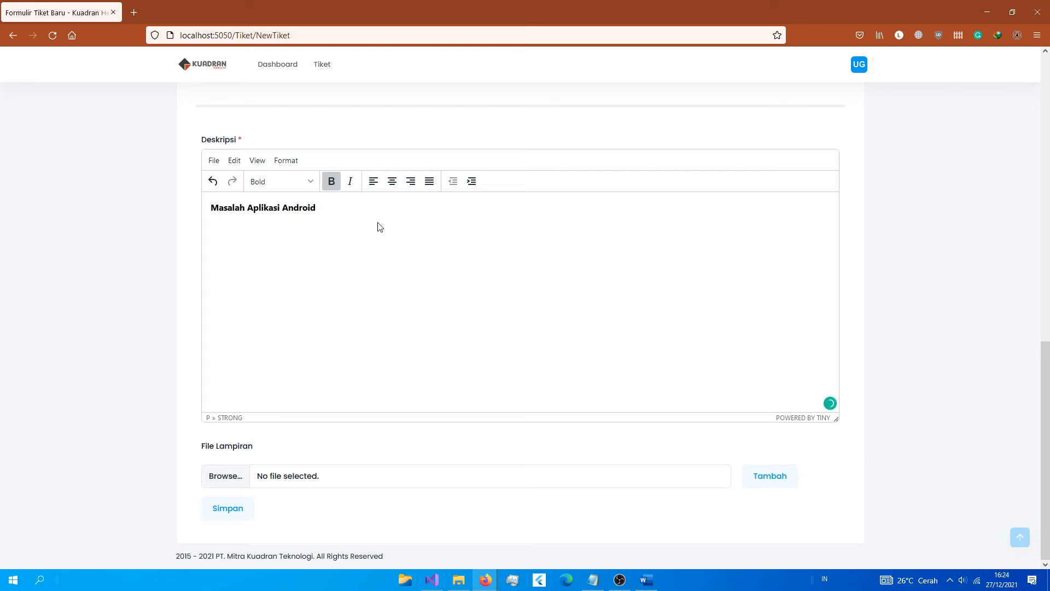
left_click(336, 184)
key("Return")
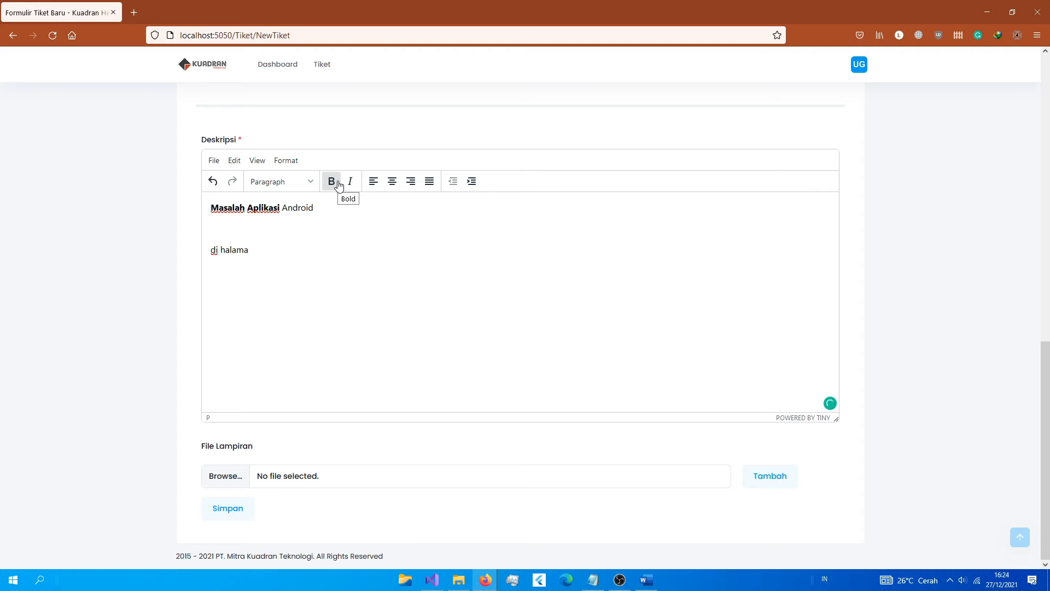
type("di halamaan login gagal")
Step: Save the new ticket and check it in the ticket list
left_click(208, 519)
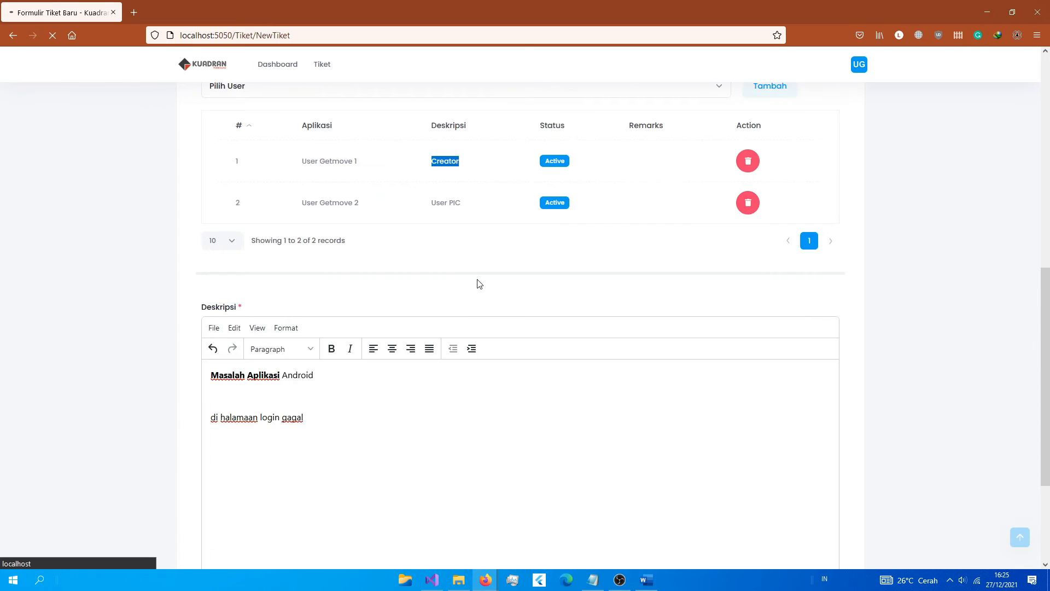
scroll(477, 279, "up", 9)
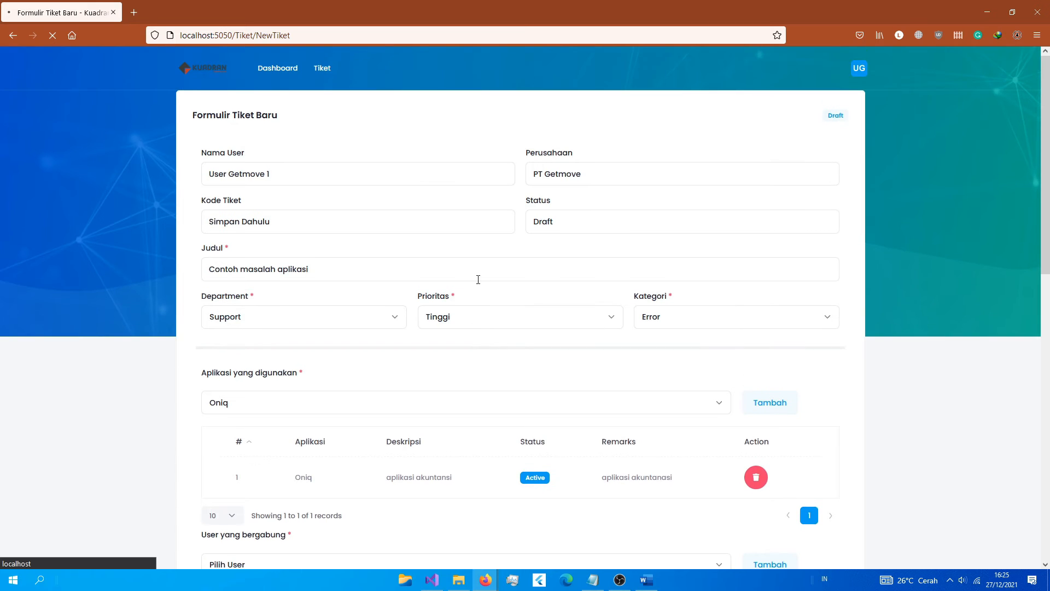
scroll(478, 279, "down", 10)
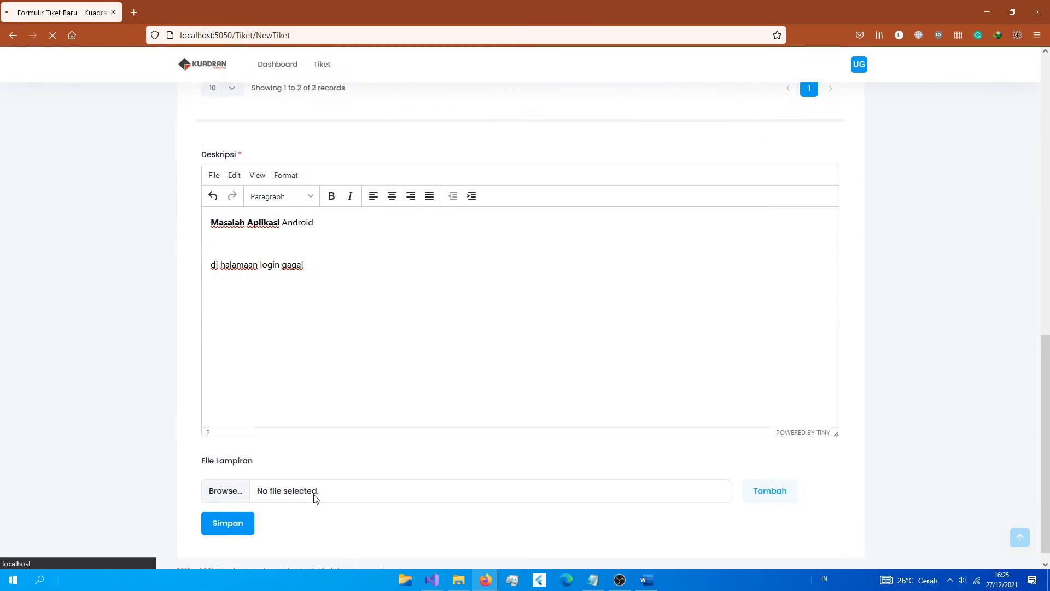
scroll(500, 277, "up", 10)
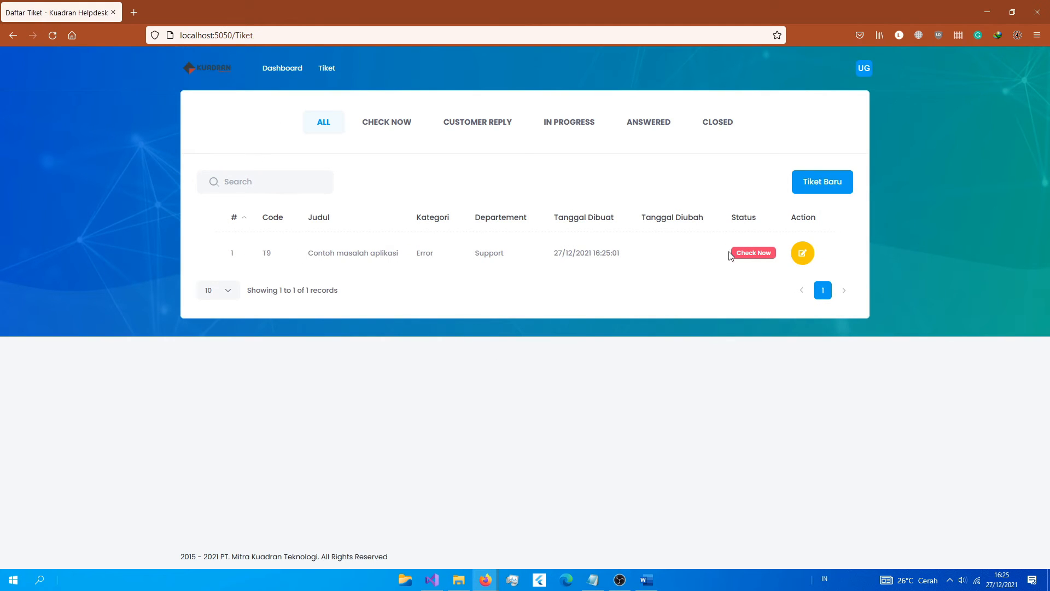
Step: Review T9's row: Check Now status, creation date, Support department, Error category and title
left_click_drag(736, 256, 774, 259)
left_click_drag(553, 256, 618, 253)
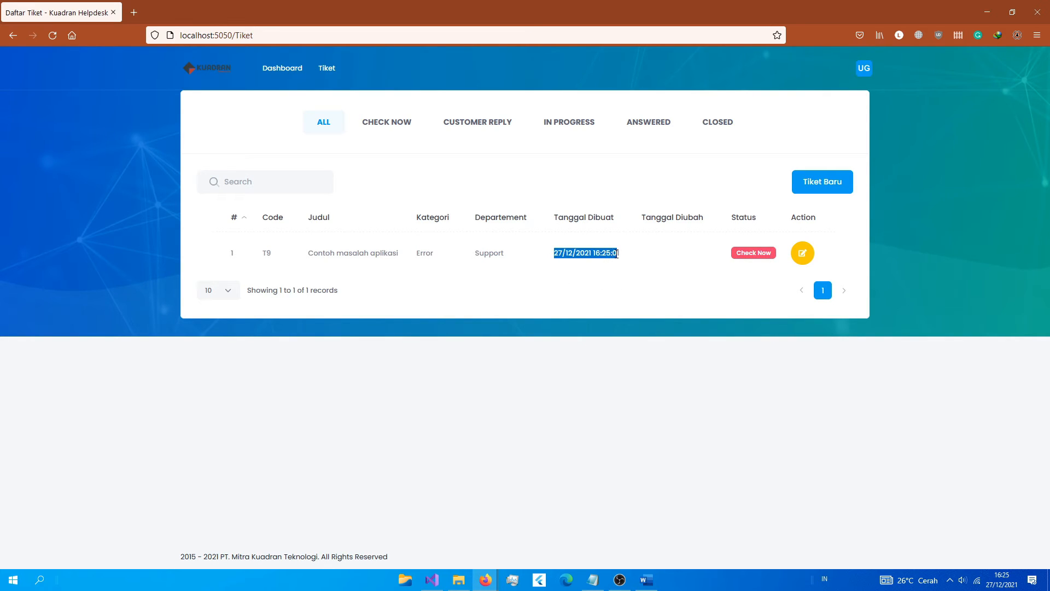
left_click_drag(475, 255, 489, 255)
left_click_drag(420, 255, 443, 255)
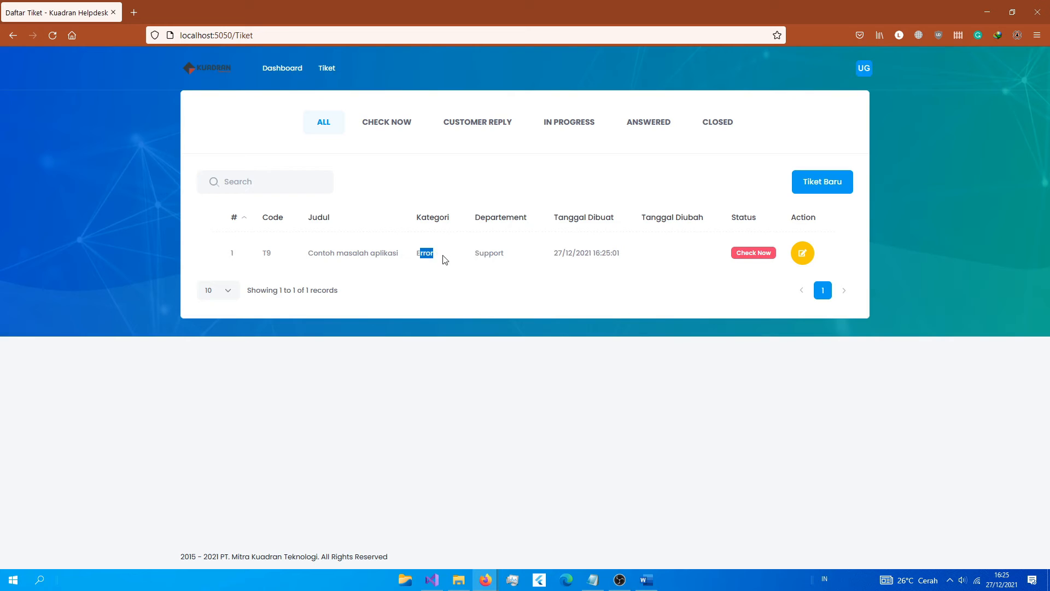
left_click_drag(313, 253, 495, 256)
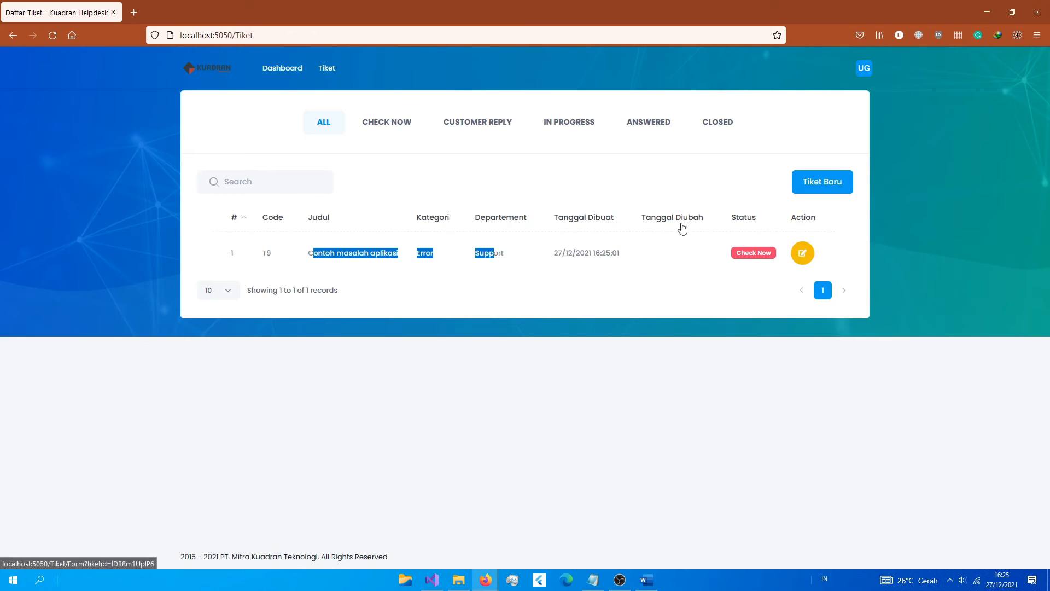
Step: Open T9's detail page and review its code, title 'Contoh masalah aplikasi' and empty attachments
left_click(803, 254)
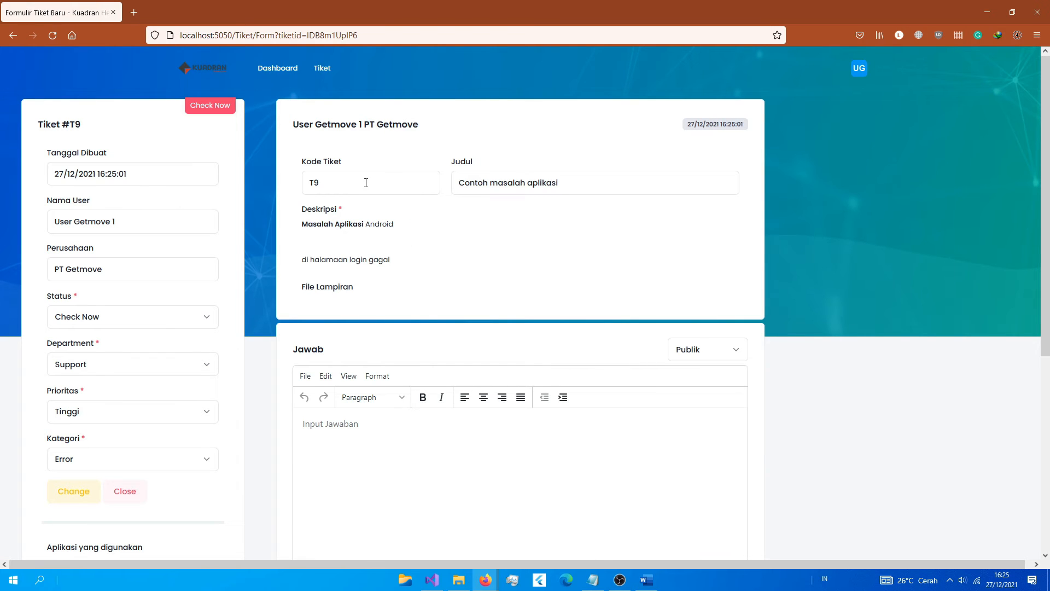
left_click(366, 182)
double_click(339, 189)
left_click_drag(456, 184, 628, 185)
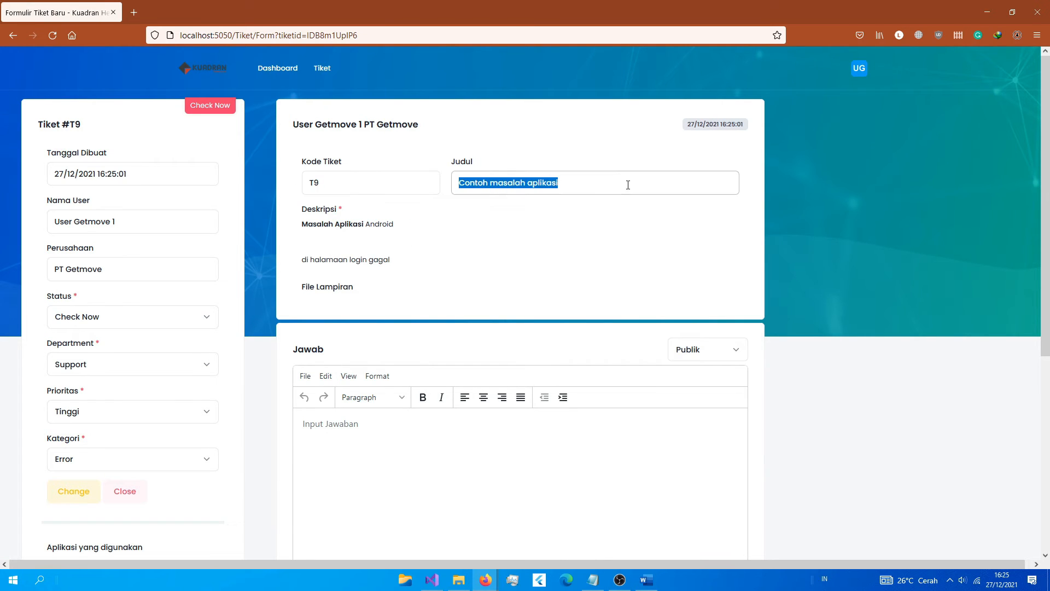
scroll(381, 360, "down", 2)
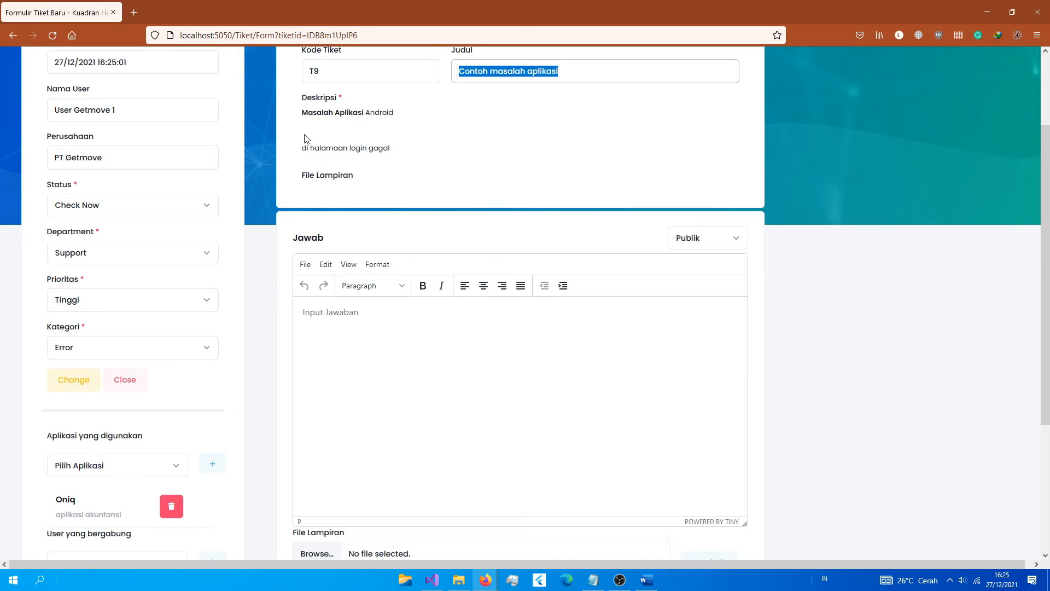
left_click_drag(305, 133, 407, 141)
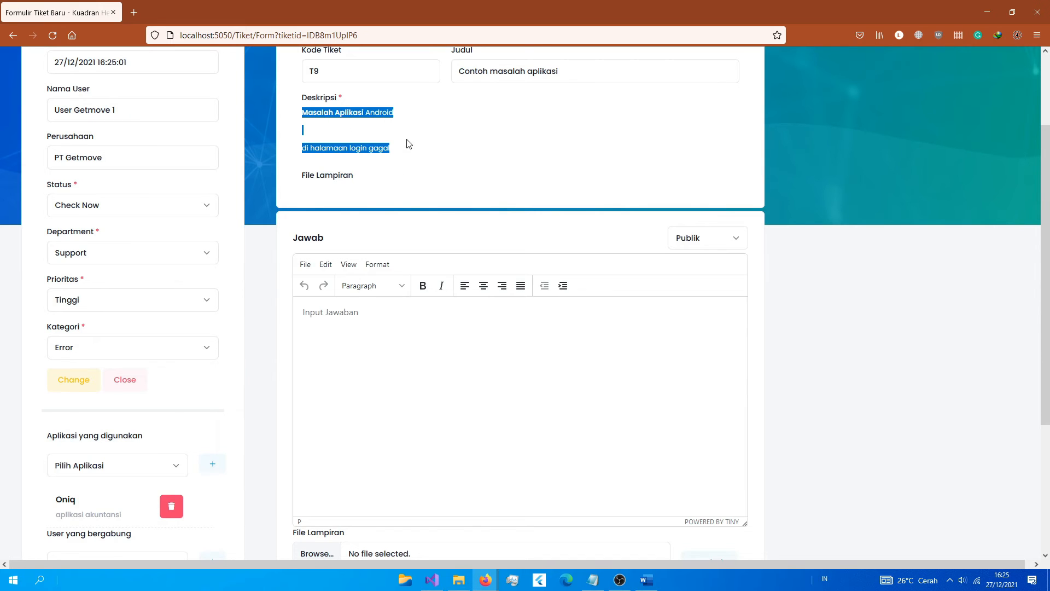
left_click_drag(306, 185, 356, 187)
scroll(588, 296, "up", 2)
scroll(604, 375, "down", 2)
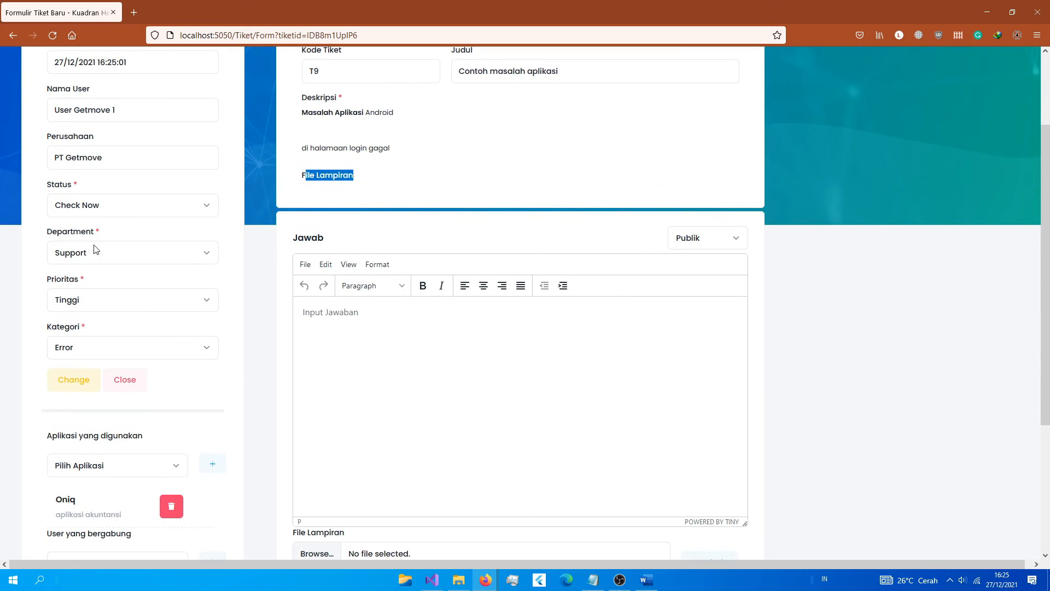
scroll(185, 305, "down", 4)
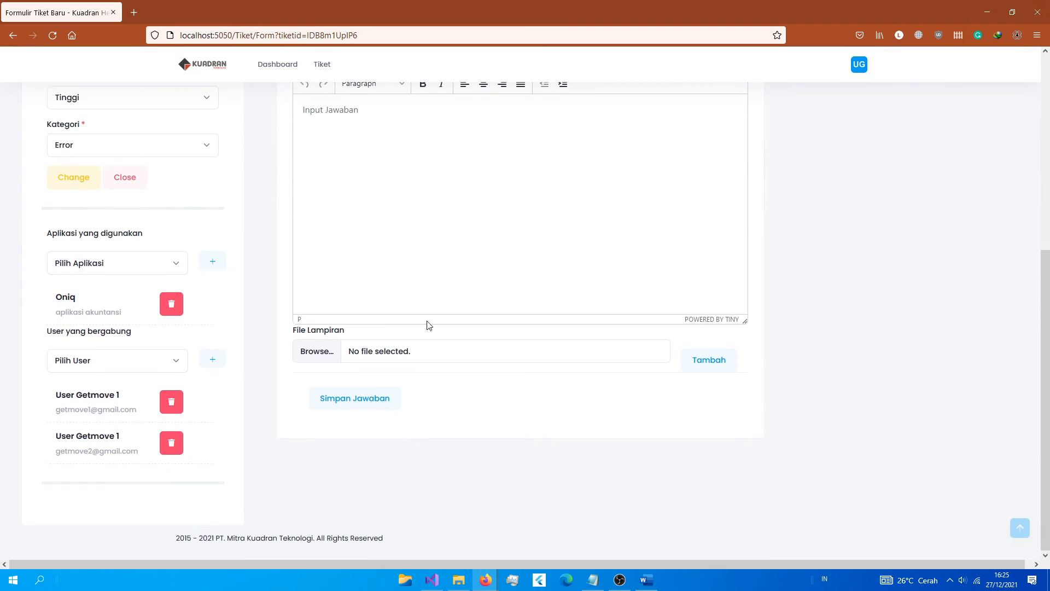
scroll(429, 326, "up", 6)
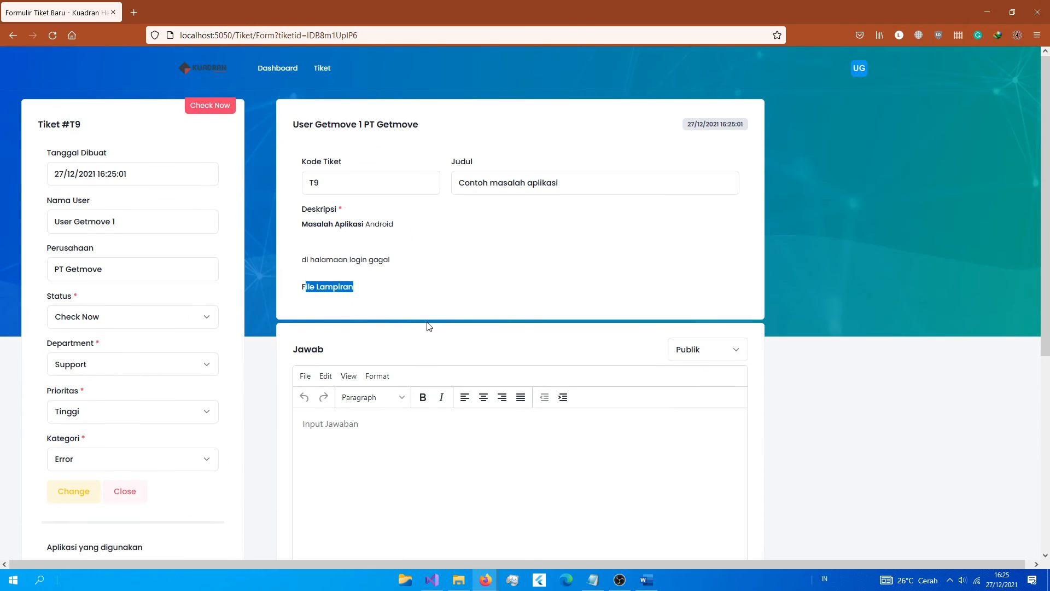
left_click(857, 73)
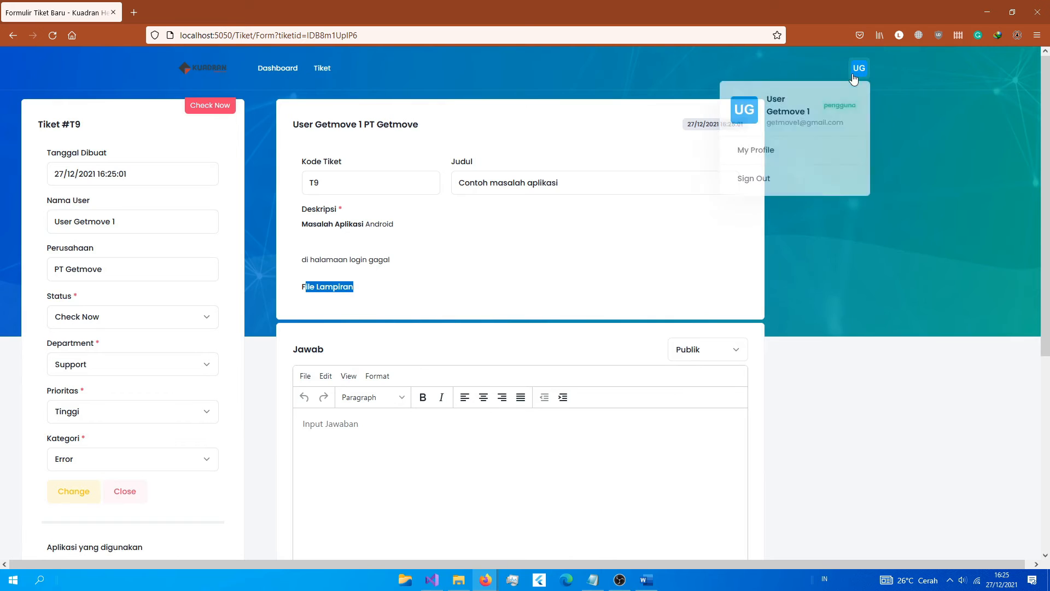
left_click(767, 175)
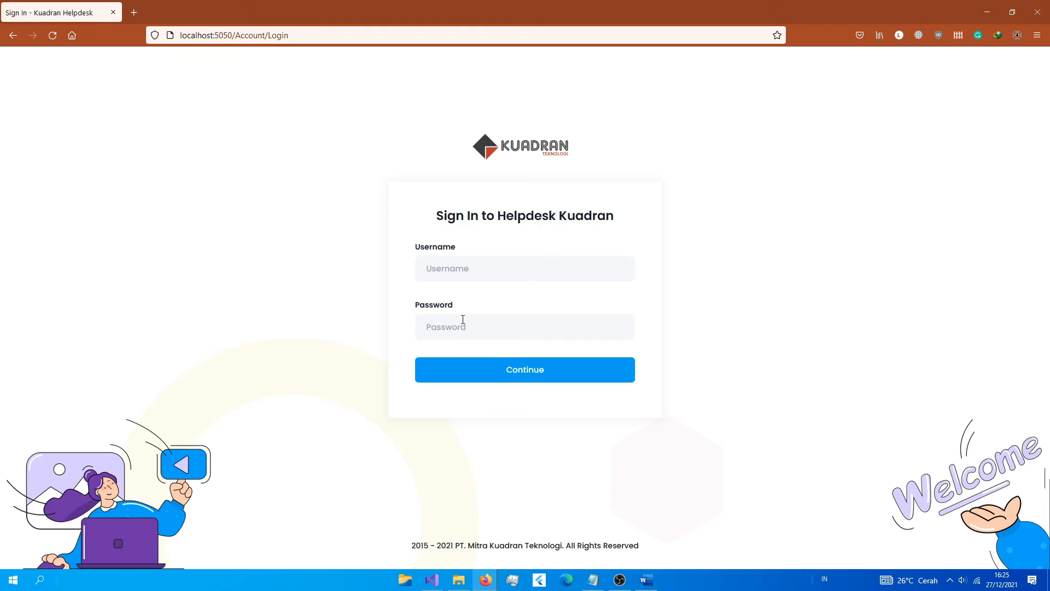
left_click(463, 268)
left_click(466, 408)
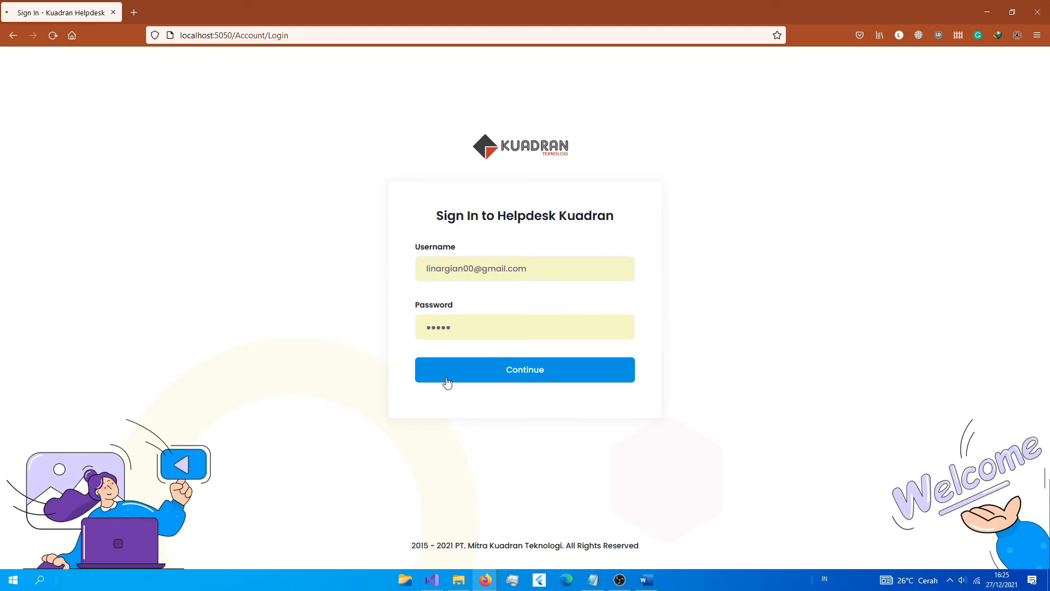
left_click(447, 382)
scroll(992, 248, "down", 1)
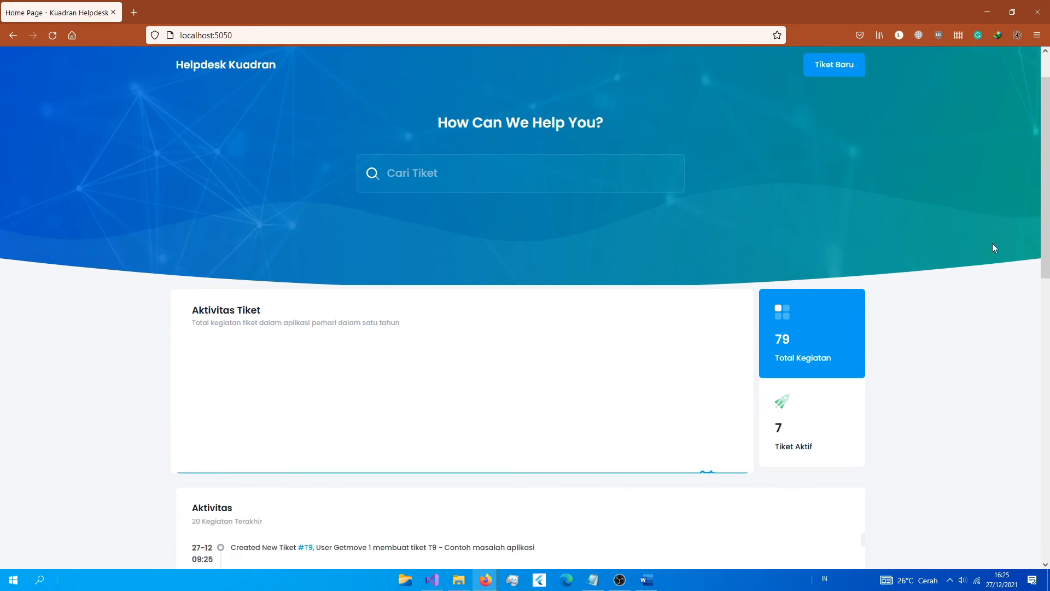
scroll(984, 257, "down", 9)
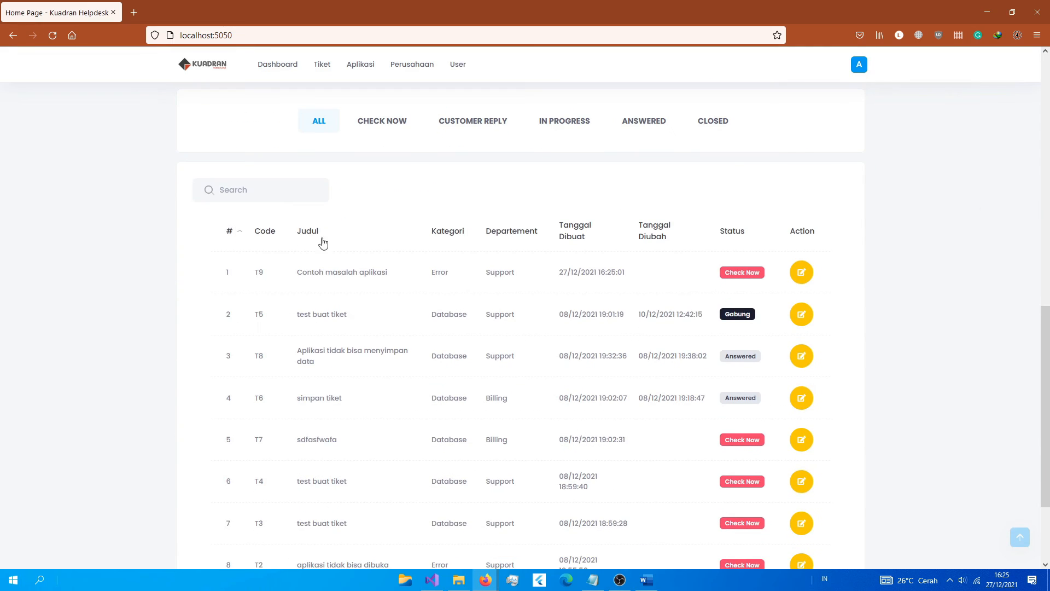
scroll(483, 296, "up", 10)
scroll(303, 197, "down", 6)
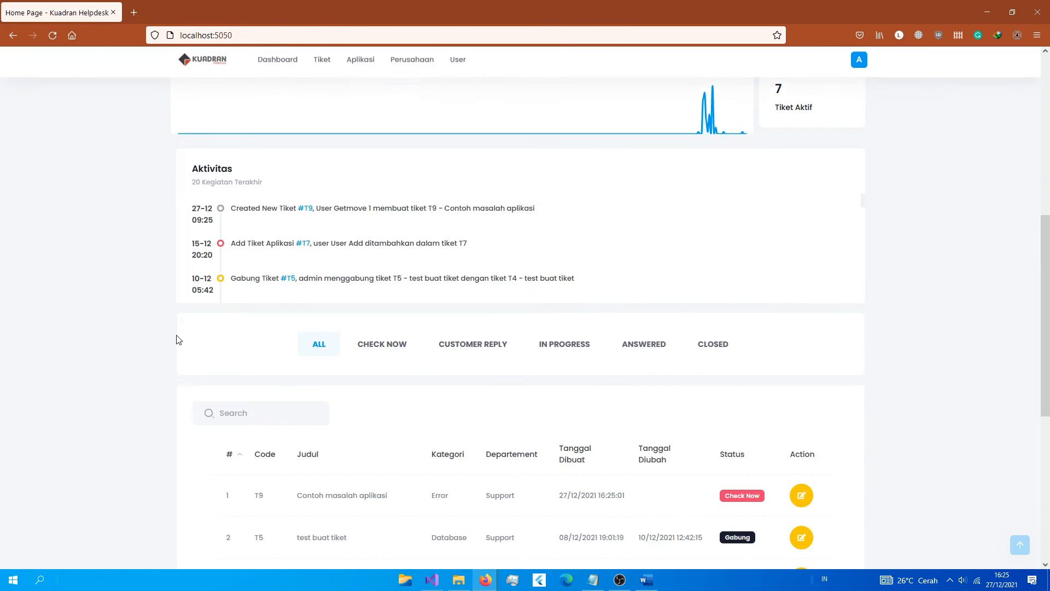
scroll(176, 339, "down", 4)
left_click_drag(729, 272, 776, 272)
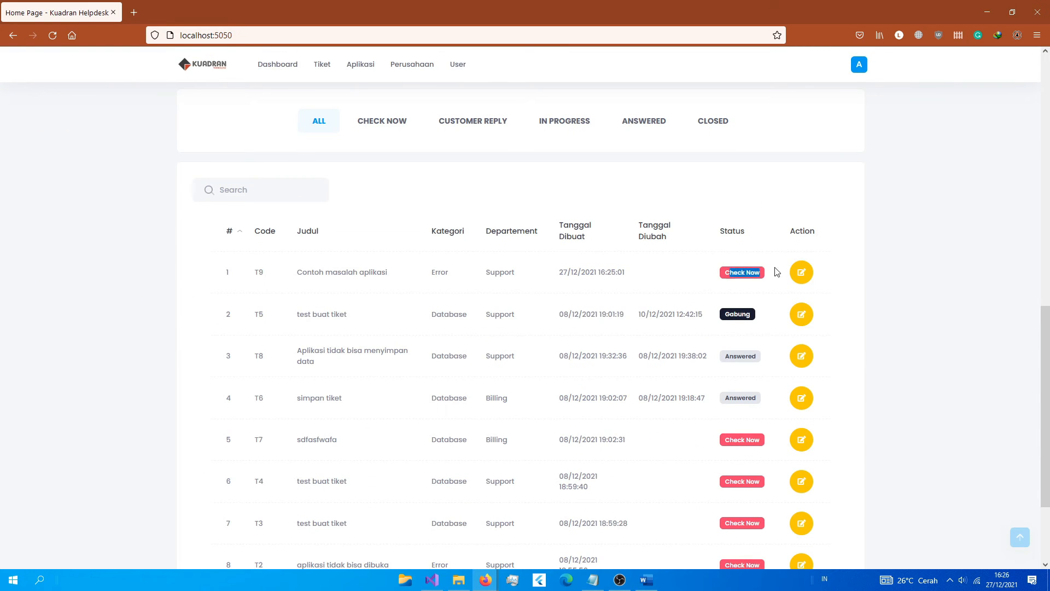
left_click_drag(307, 280, 758, 283)
scroll(721, 298, "up", 4)
scroll(470, 290, "up", 1)
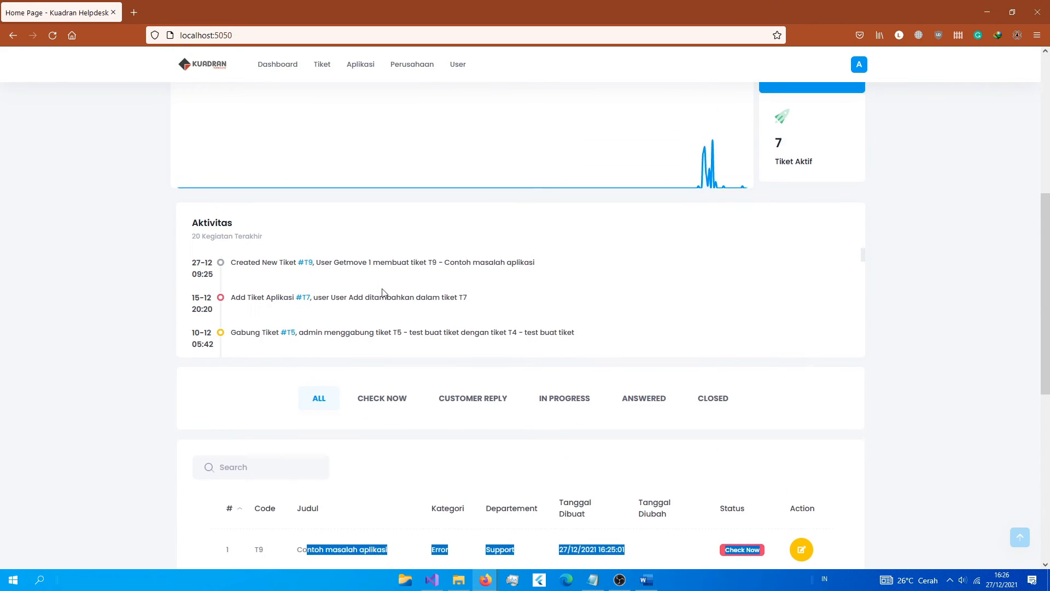
left_click_drag(236, 265, 413, 266)
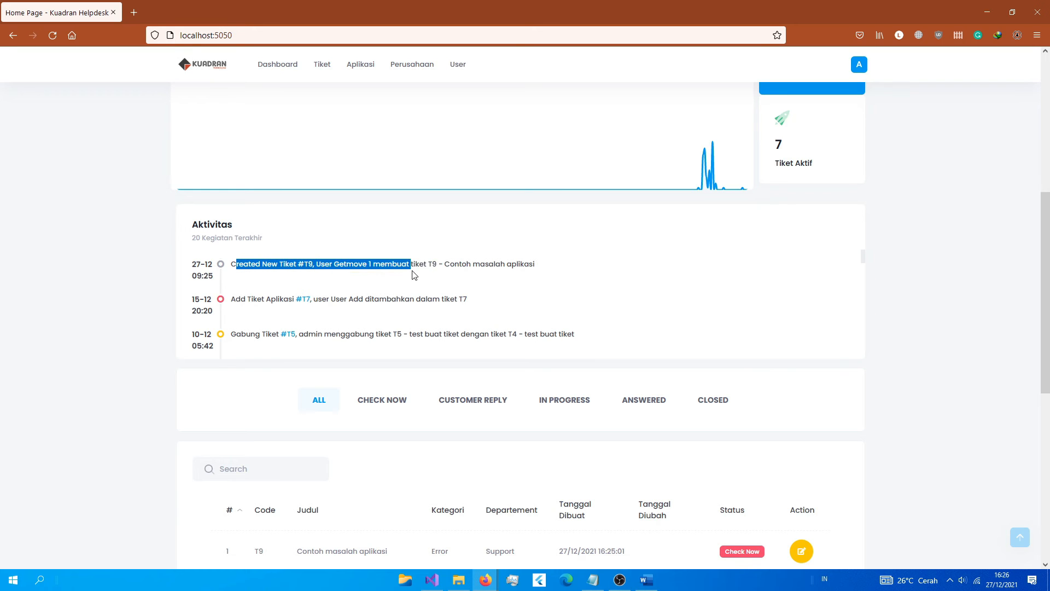
scroll(845, 275, "down", 3)
scroll(962, 421, "down", 3)
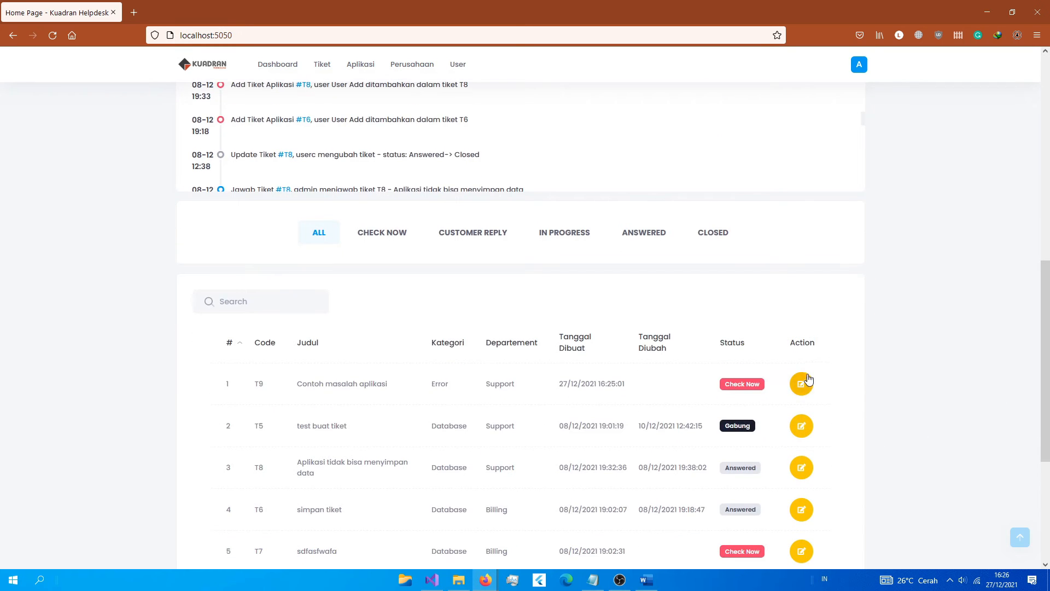
Step: Open ticket T9 and type the reply 'Coba cek jaringan'
left_click(802, 385)
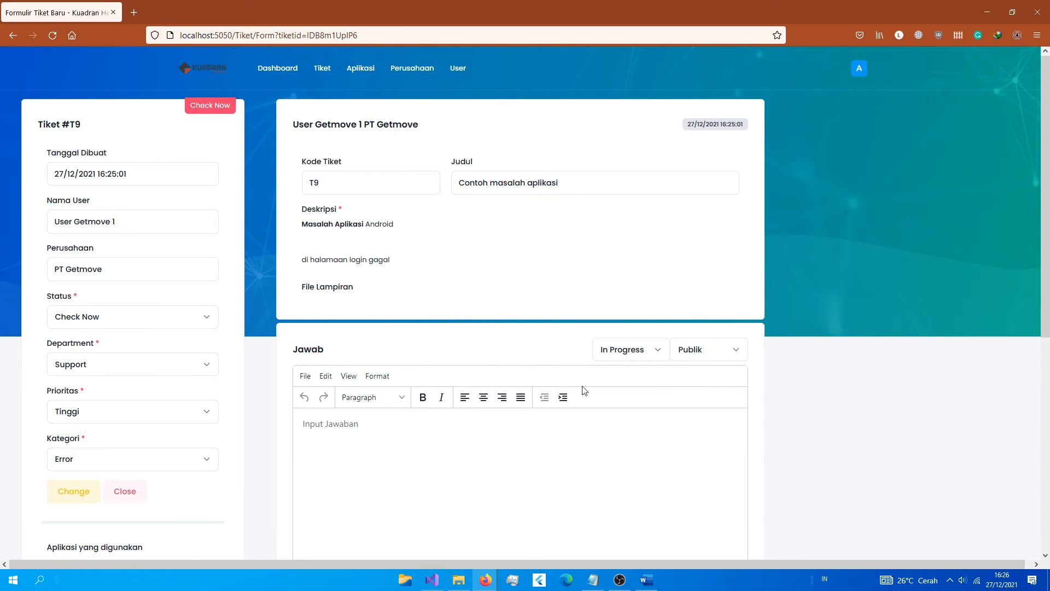
scroll(487, 367, "down", 1)
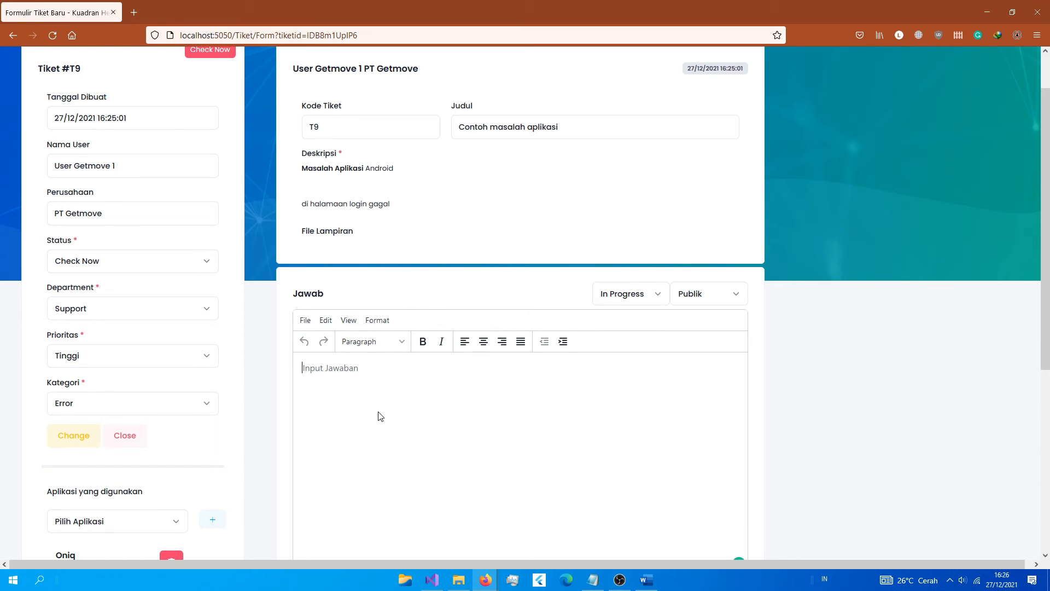
type("Coba cek jaringan")
Step: Set the reply status to Answered and its visibility to Publik
left_click(610, 298)
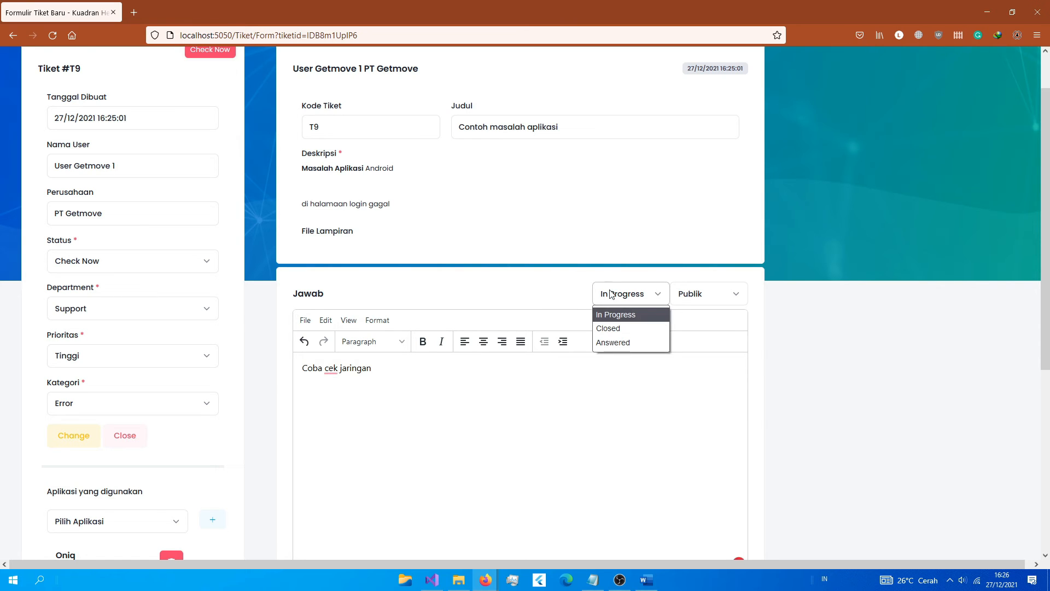
left_click(619, 341)
left_click(691, 294)
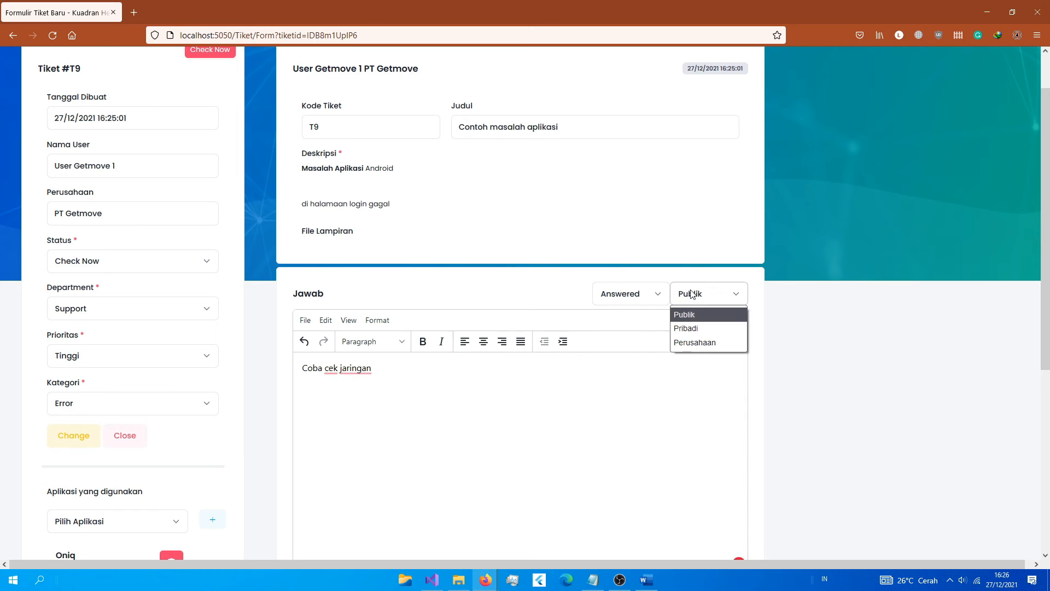
left_click(683, 313)
left_click(643, 296)
left_click(678, 298)
left_click(683, 314)
Step: Save the answer for ticket T9 and confirm with Yes
scroll(603, 290, "up", 2)
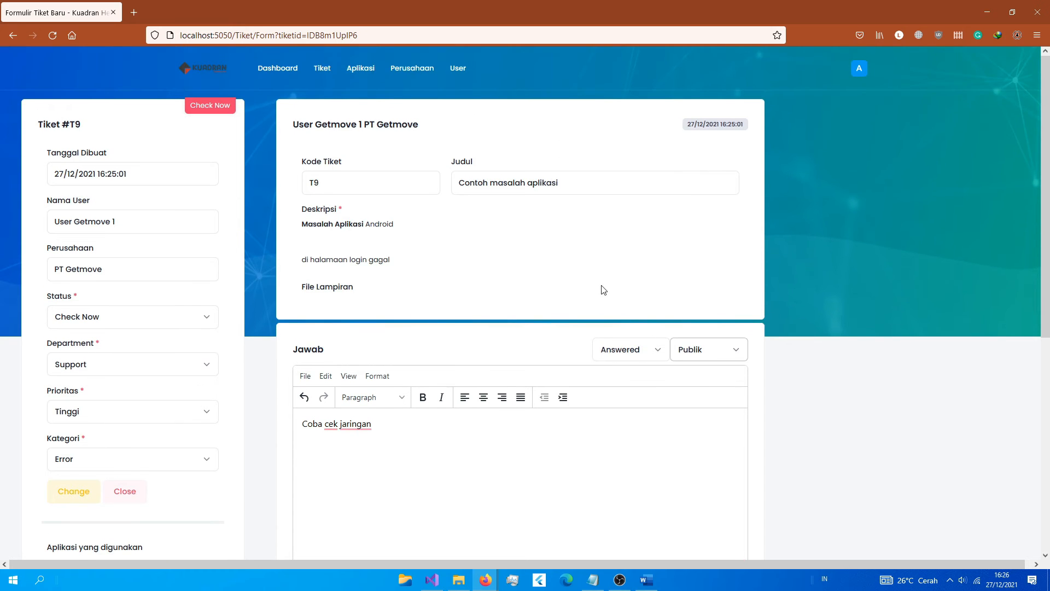
scroll(263, 210, "down", 6)
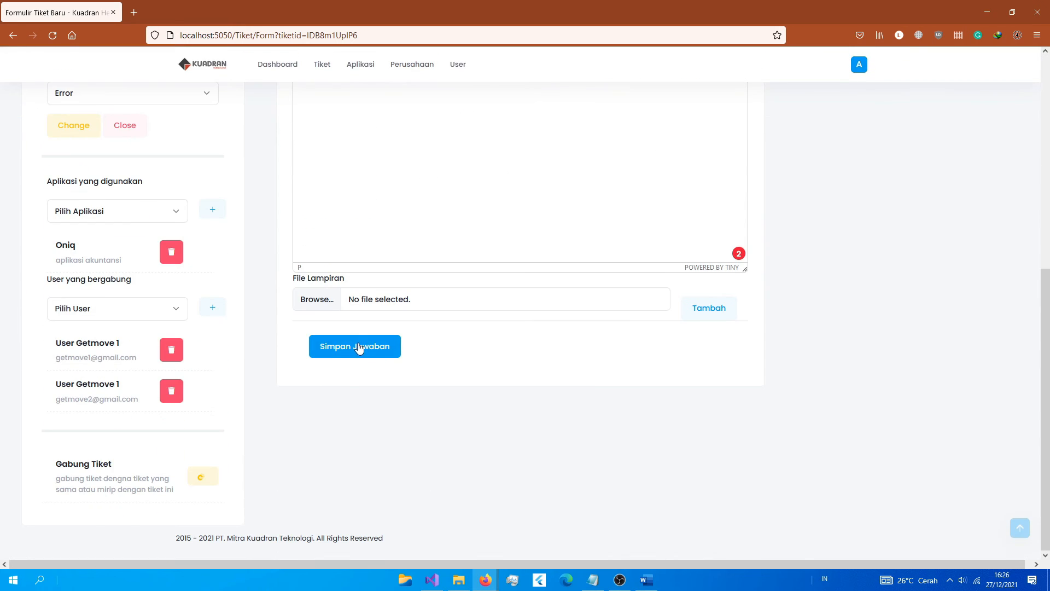
left_click(361, 346)
left_click(494, 363)
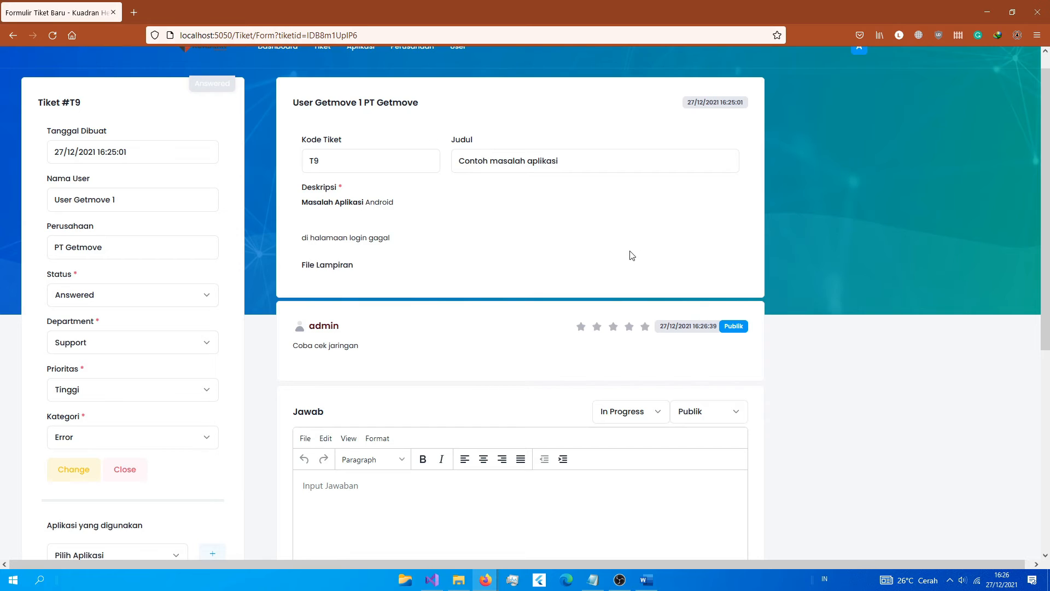
Step: Review the admin's new reply card, the ticket's creation date and the Getmove user name
left_click_drag(316, 327, 373, 373)
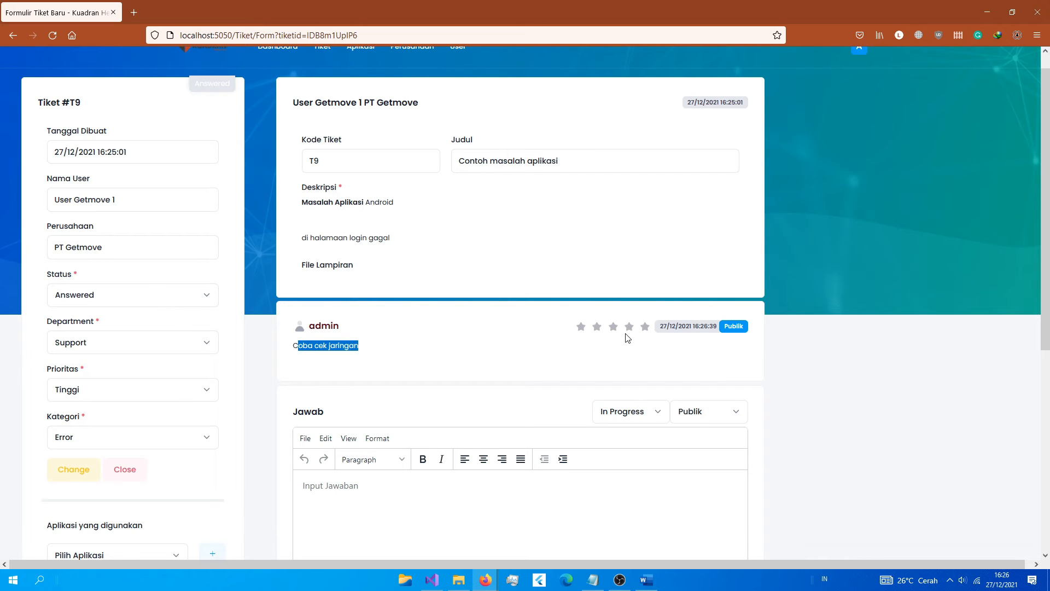
scroll(636, 360, "up", 1)
left_click(628, 348)
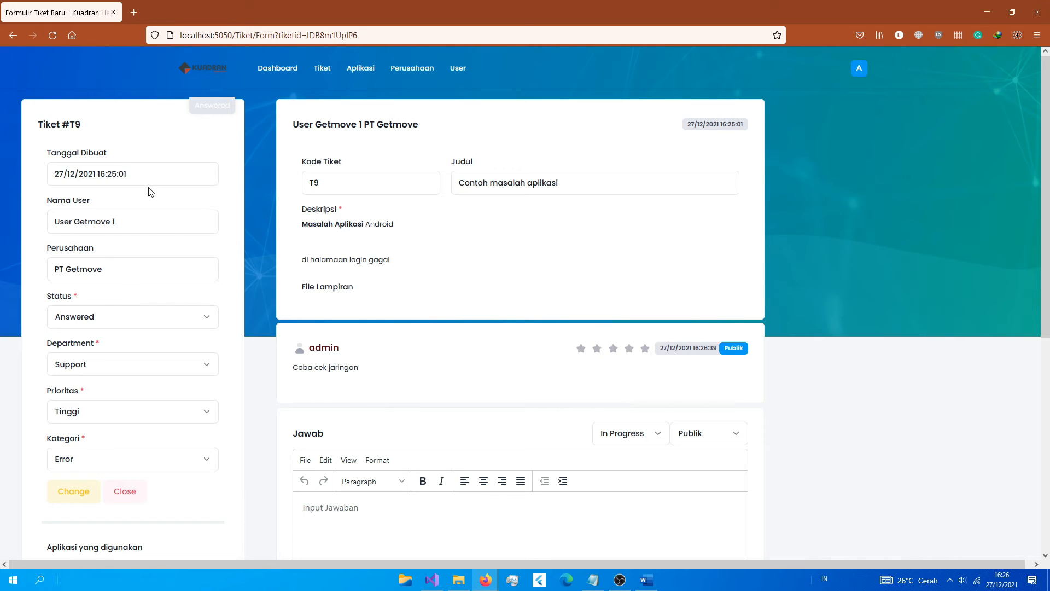
left_click_drag(69, 175, 118, 177)
double_click(80, 218)
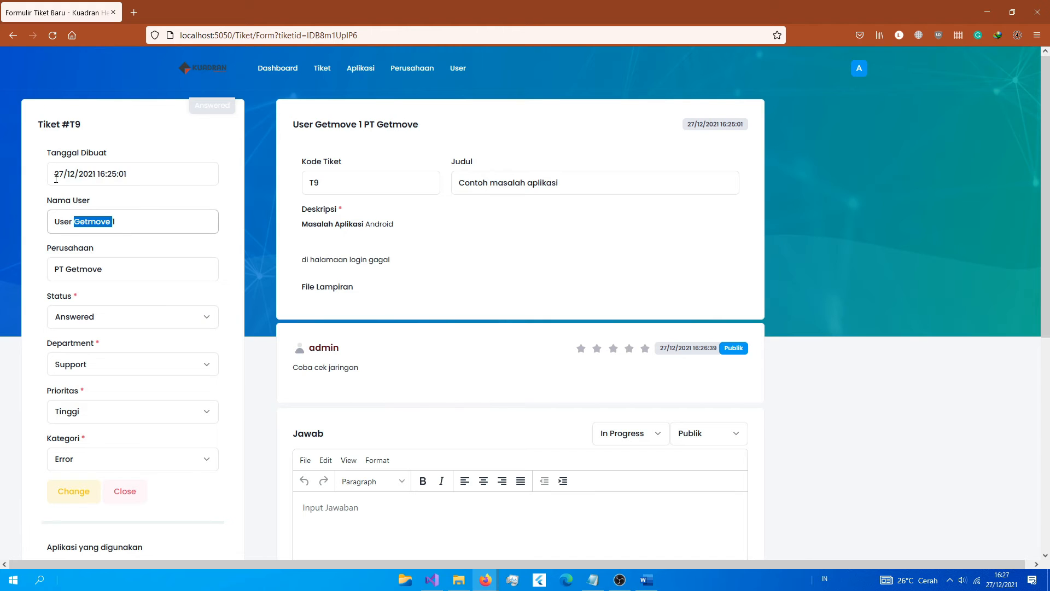
left_click_drag(54, 174, 138, 161)
left_click_drag(59, 229, 122, 221)
left_click(112, 221)
left_click_drag(104, 270, 79, 269)
scroll(152, 296, "down", 1)
scroll(152, 296, "down", 3)
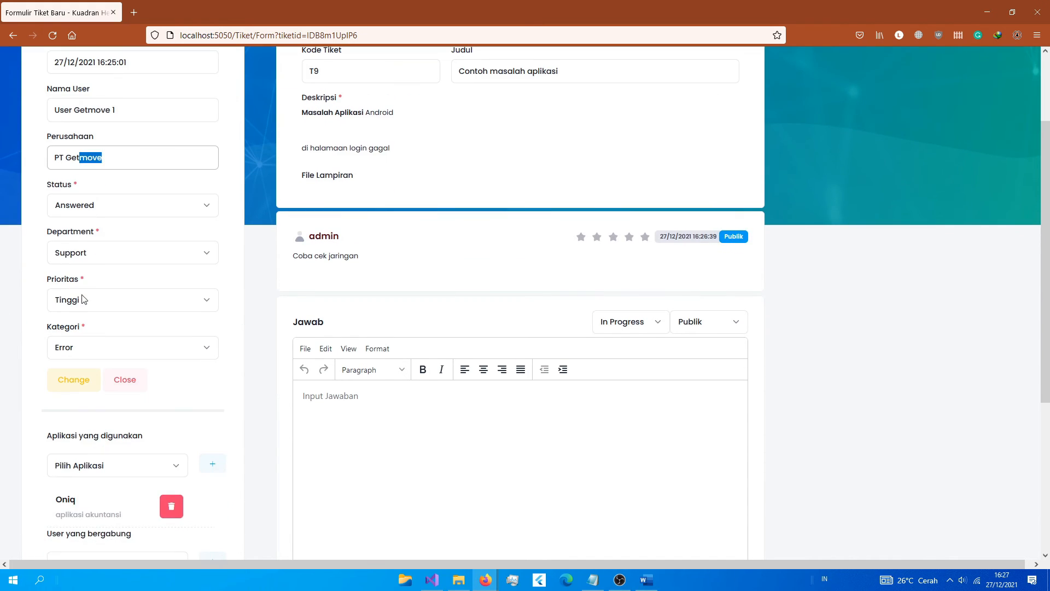
Step: Confirm status Answered, department Support, priority Tinggi and category Error stay unchanged
left_click(95, 211)
left_click(94, 211)
scroll(131, 286, "down", 5)
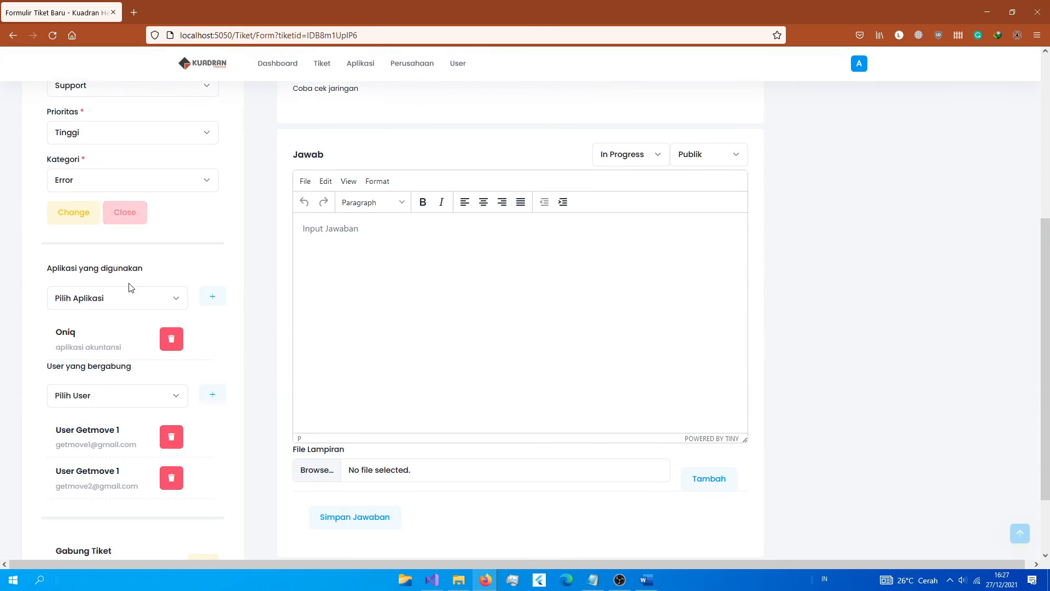
scroll(176, 321, "up", 7)
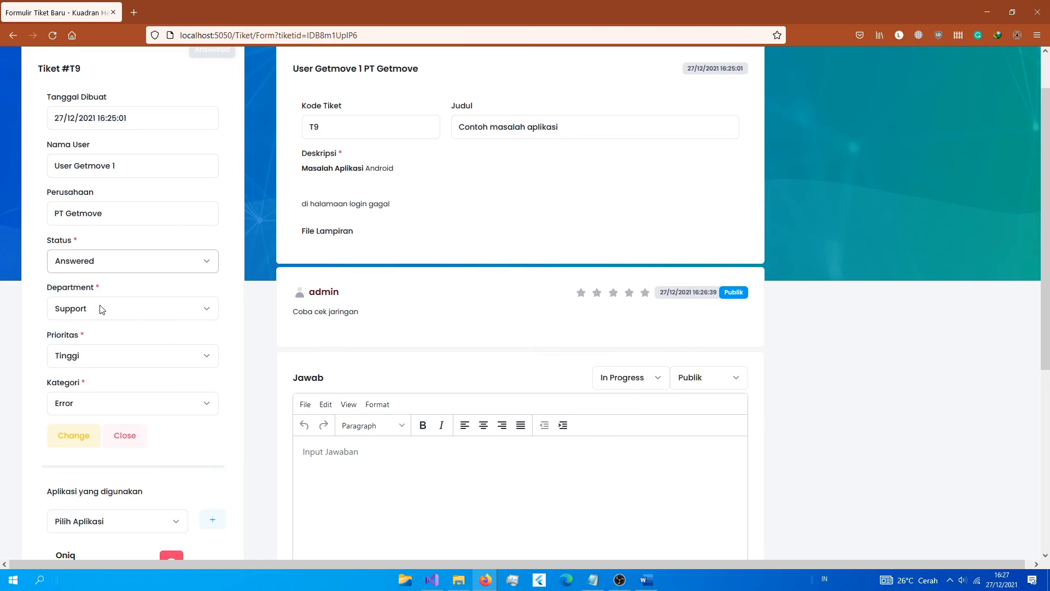
left_click(100, 309)
left_click(97, 323)
left_click(87, 351)
left_click(87, 352)
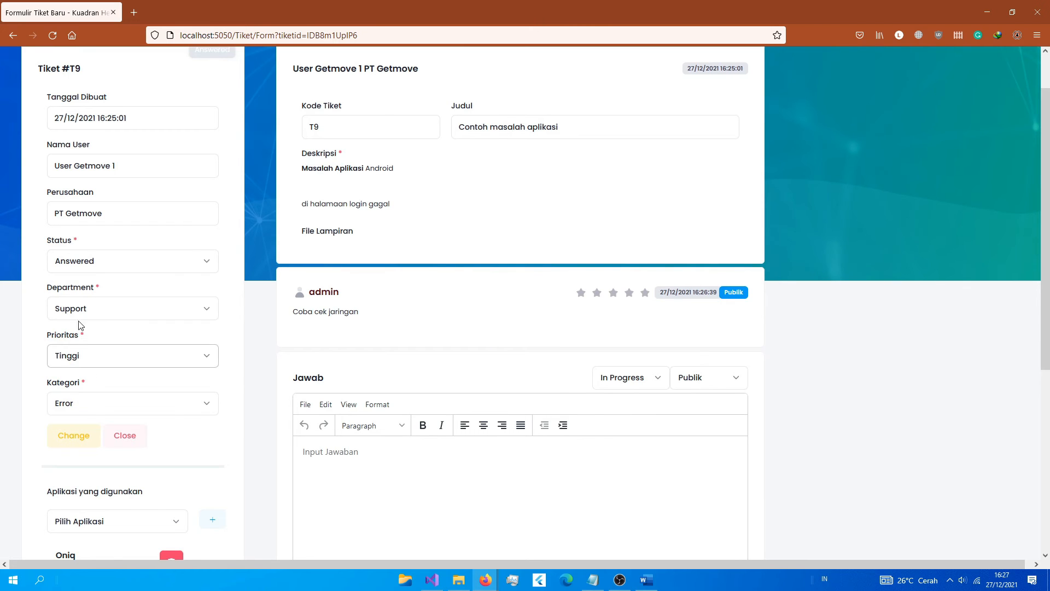
left_click(85, 264)
left_click(81, 265)
left_click(72, 356)
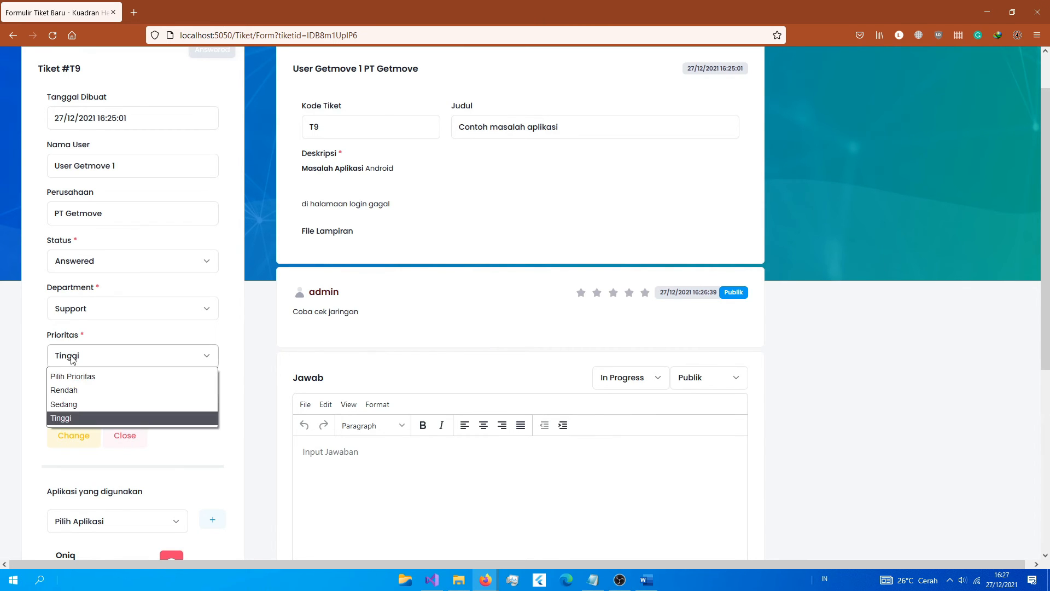
left_click(72, 356)
left_click(110, 403)
left_click(379, 317)
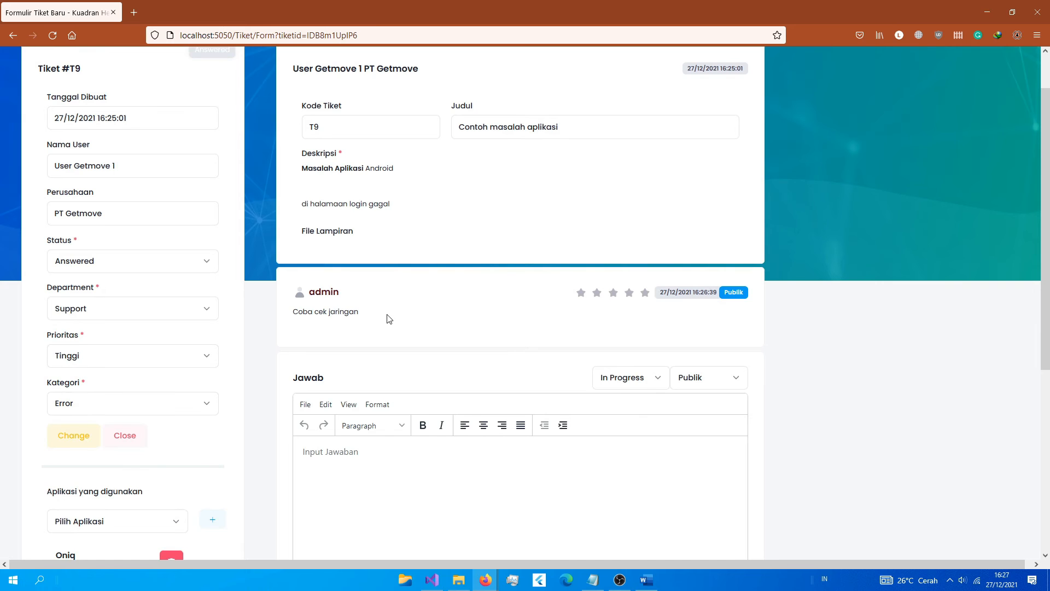
scroll(389, 319, "down", 5)
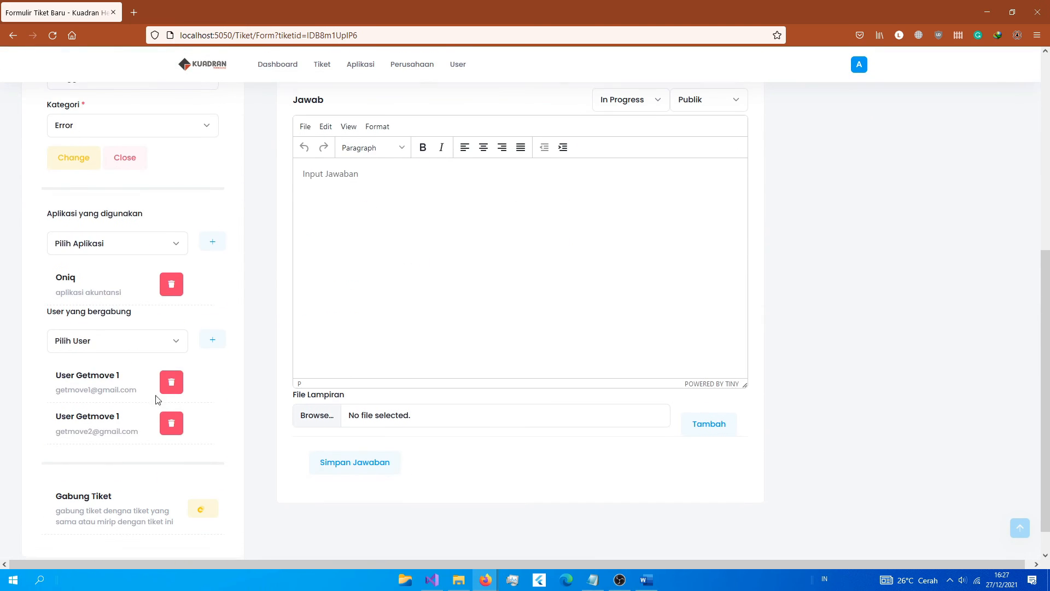
Step: Add admin to T9's joined users and look over the ticket-merge section
left_click(89, 341)
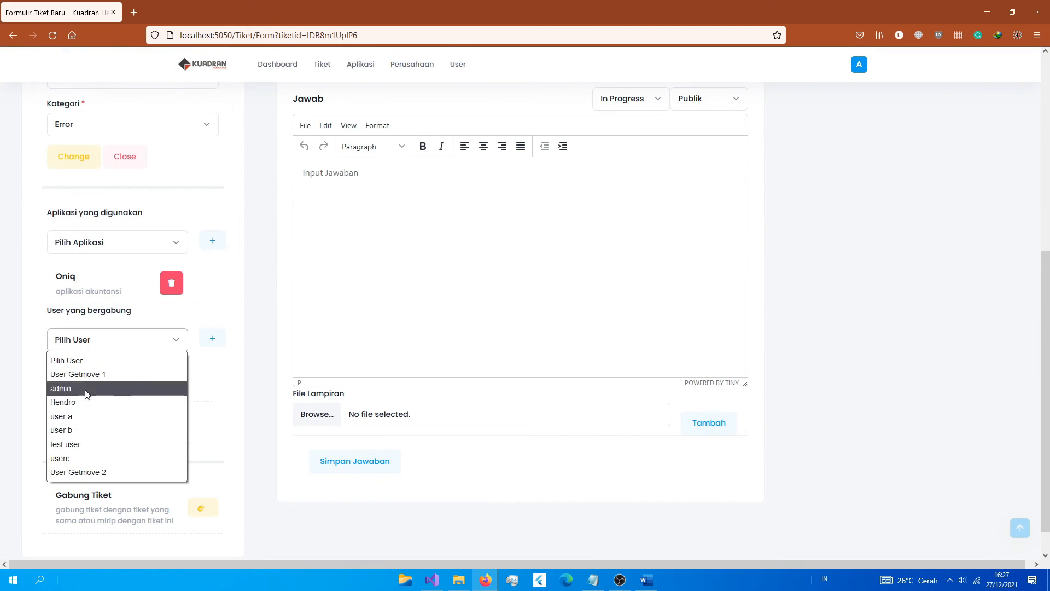
left_click(85, 389)
left_click(211, 338)
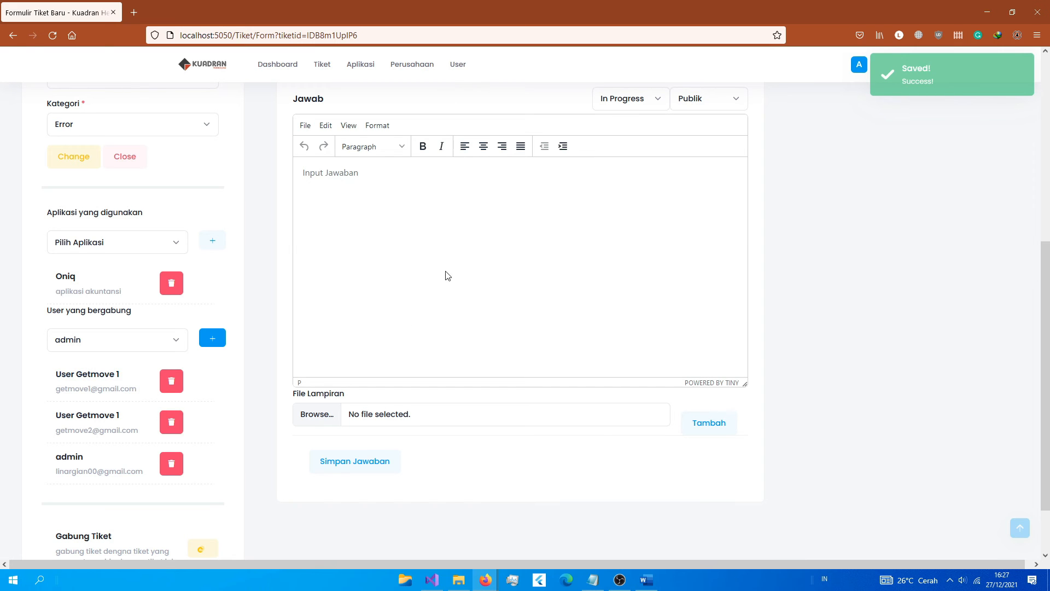
scroll(251, 434, "down", 2)
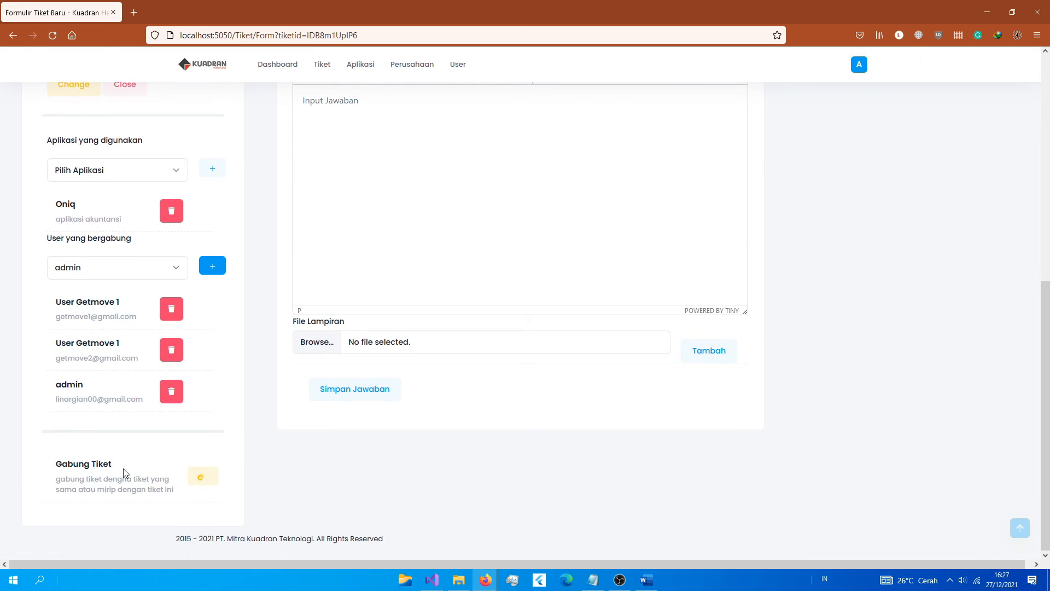
left_click(196, 481)
left_click_drag(65, 479, 161, 488)
scroll(520, 365, "up", 7)
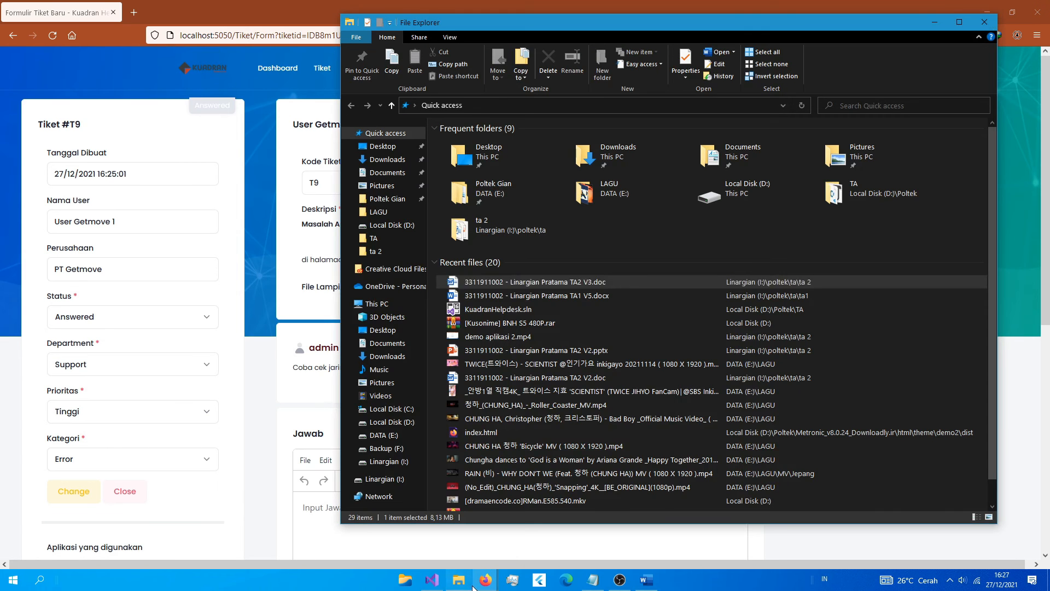
Step: Switch to the Gmail window showing the 'kuadran helpdesk' search results
left_click(458, 580)
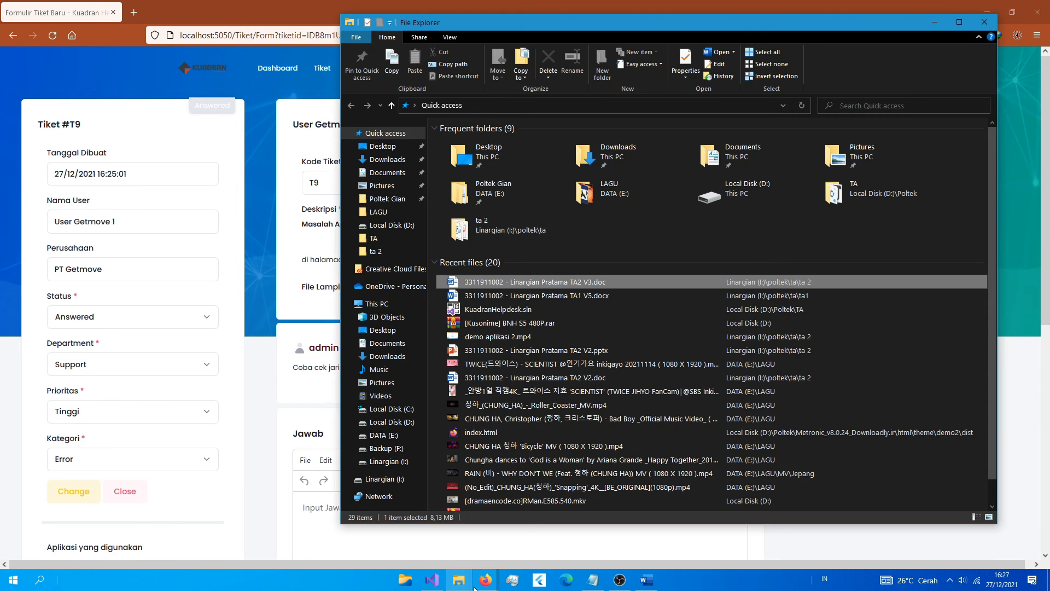
mouse_move(477, 583)
left_click(264, 420)
left_click(483, 581)
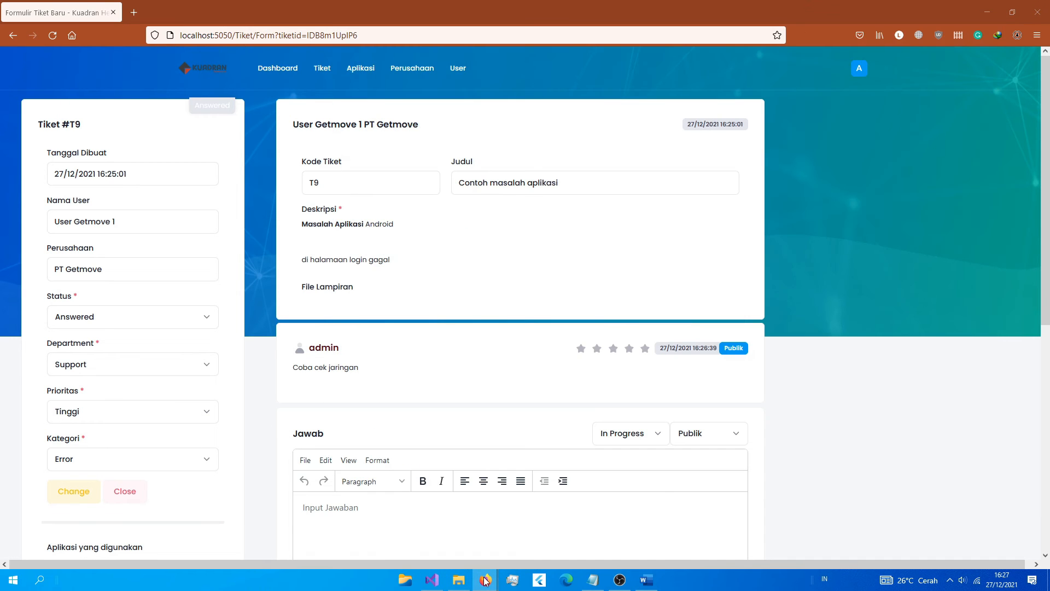
left_click(405, 527)
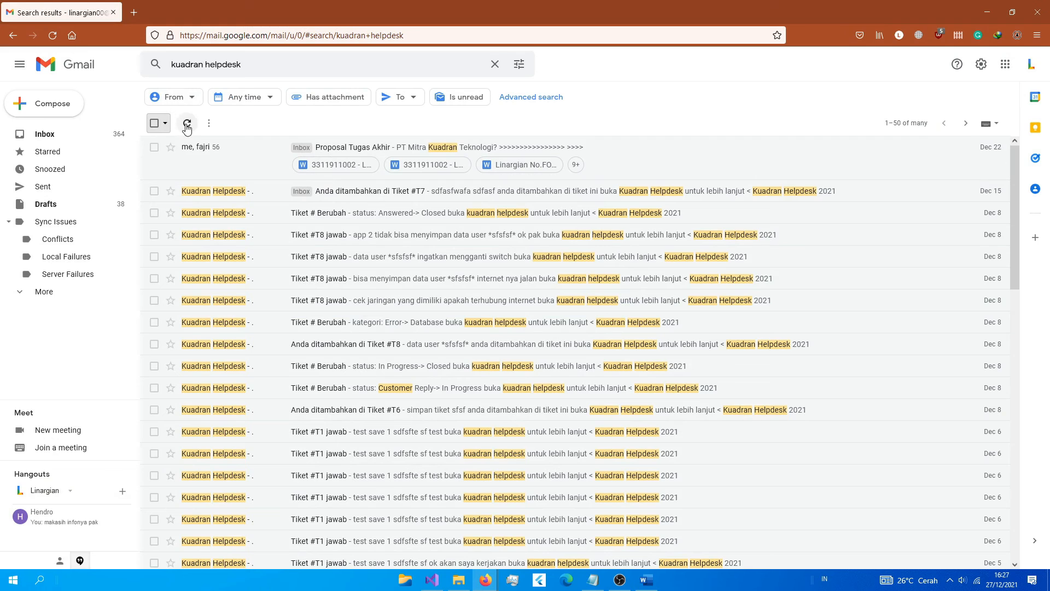
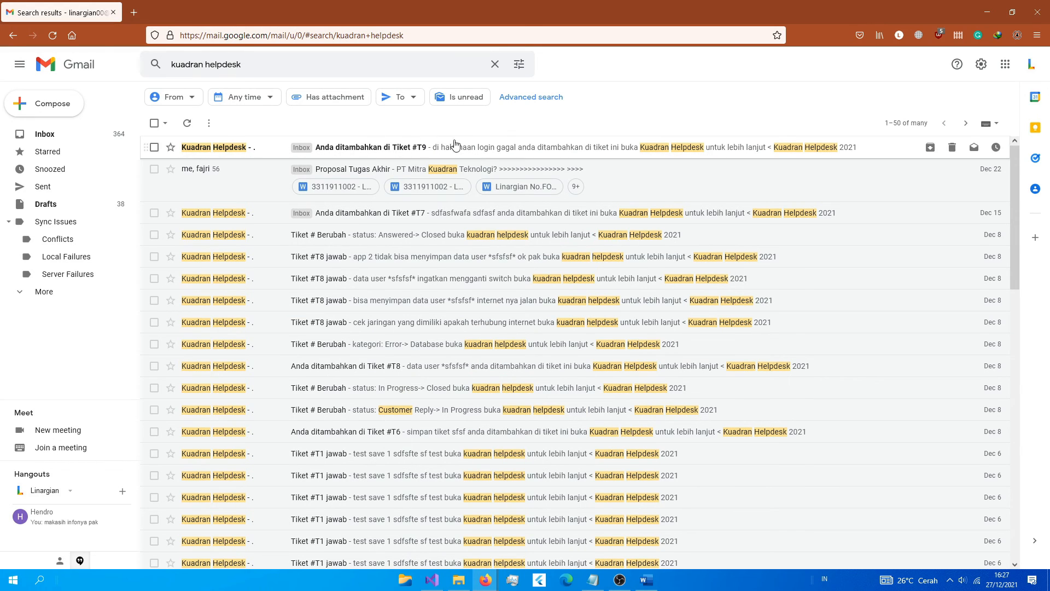
Step: Return to the helpdesk ticket form in Firefox and put the cursor in the Jawab reply editor
mouse_move(486, 579)
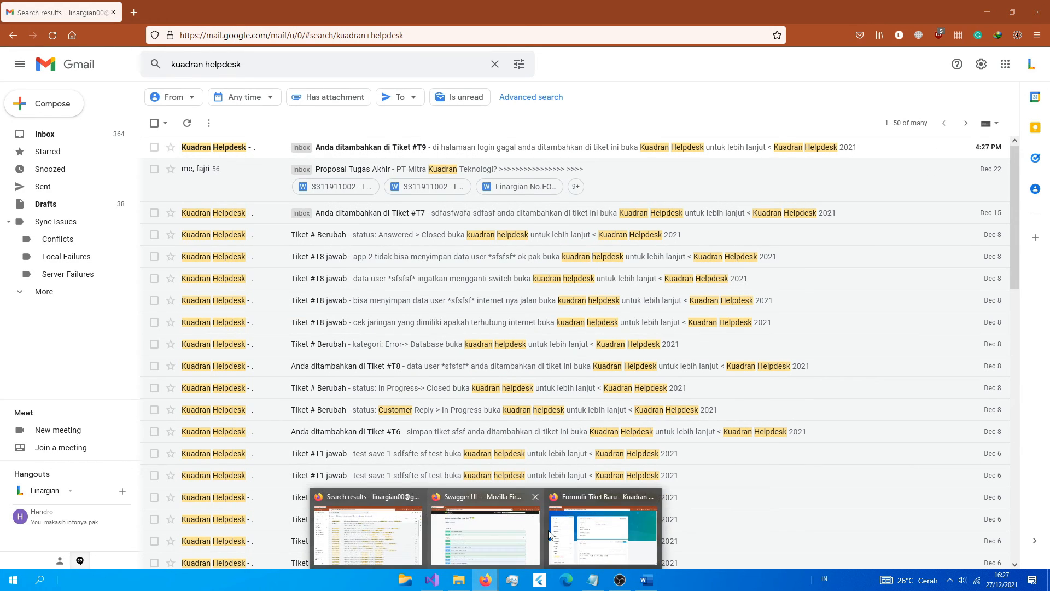
left_click(569, 521)
scroll(454, 410, "down", 5)
left_click(369, 288)
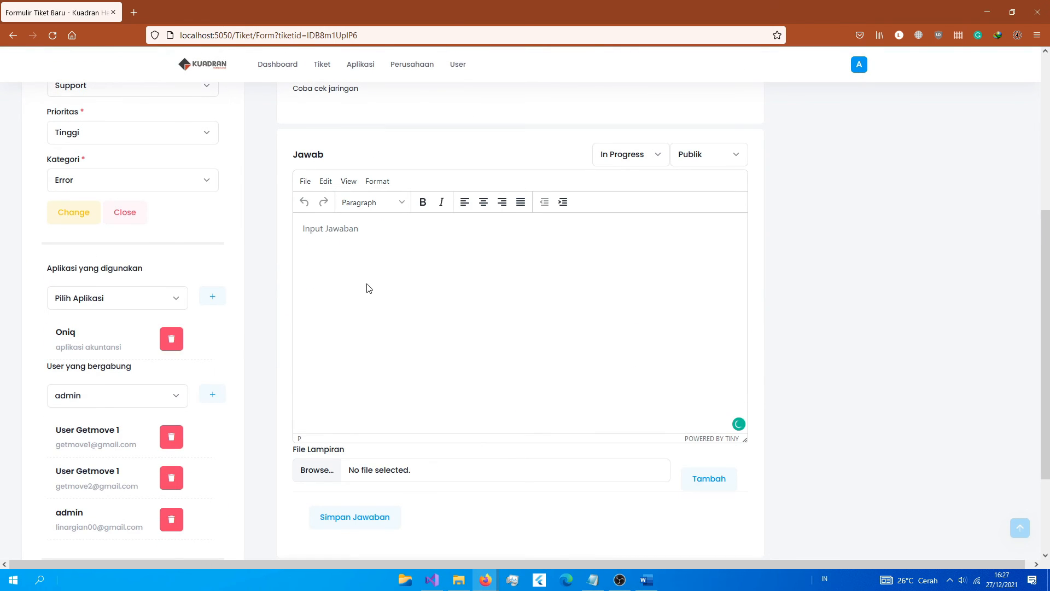
Step: Write 'Tunggu kami cek dahulu', attach pro1.jpg, and save the public reply on T9
type("C")
key("BackSpace")
type("Tunggu kami cek dahulu")
scroll(492, 353, "down", 3)
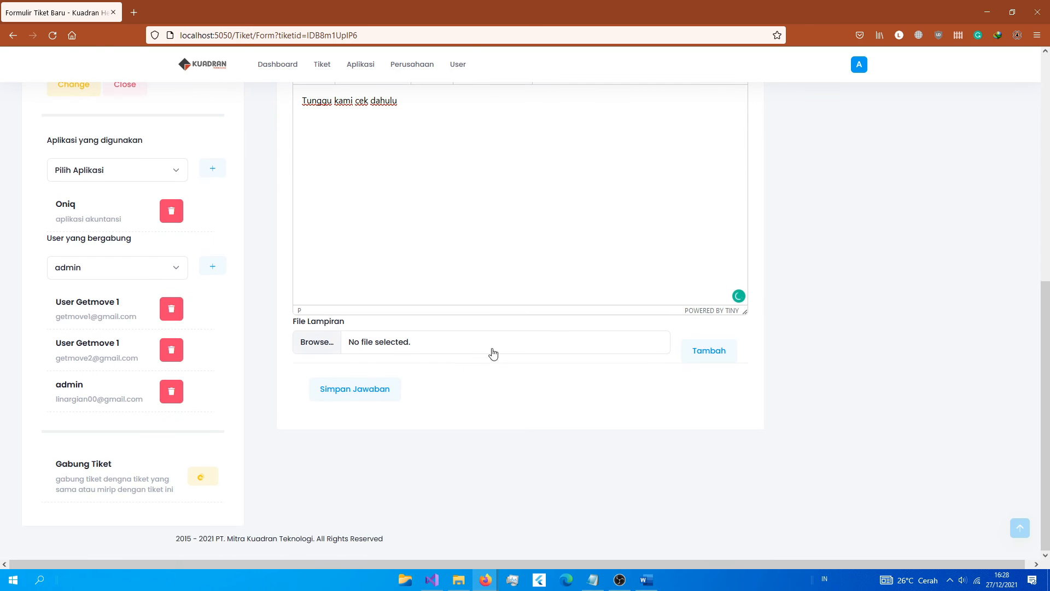
scroll(512, 364, "up", 2)
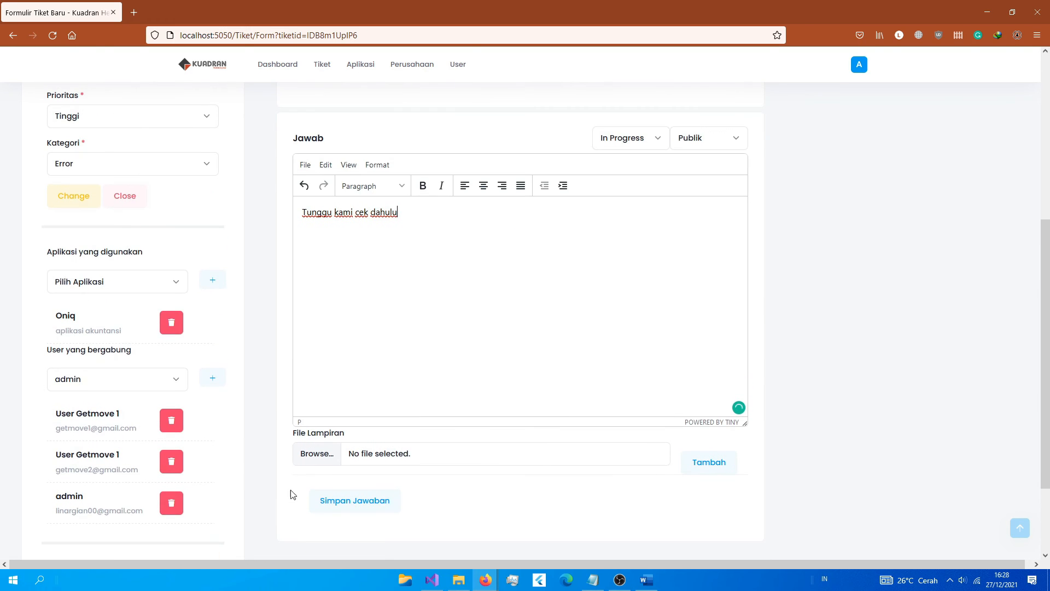
left_click(633, 458)
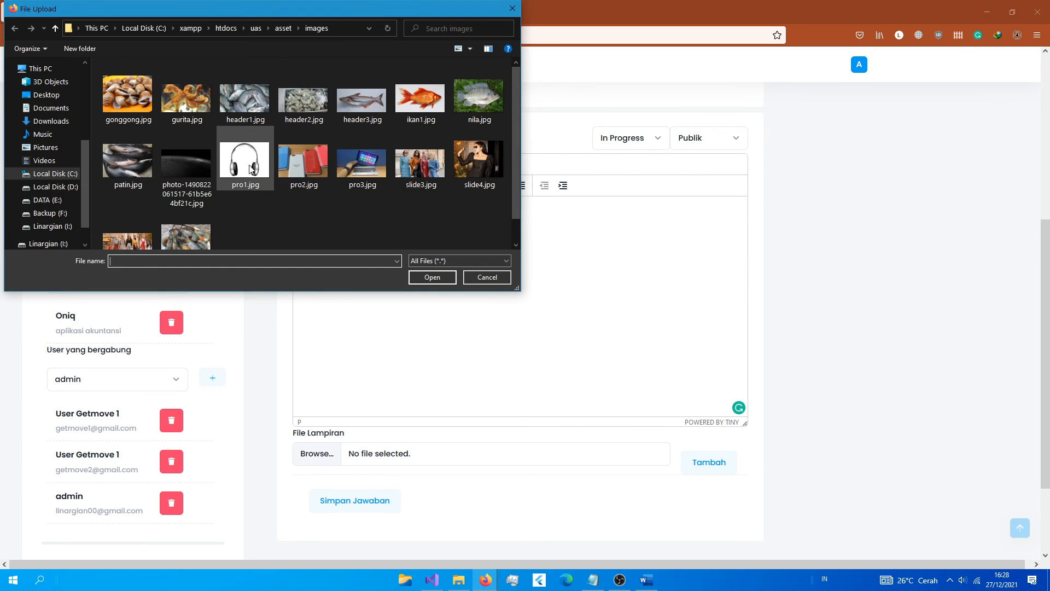
double_click(247, 164)
left_click(332, 504)
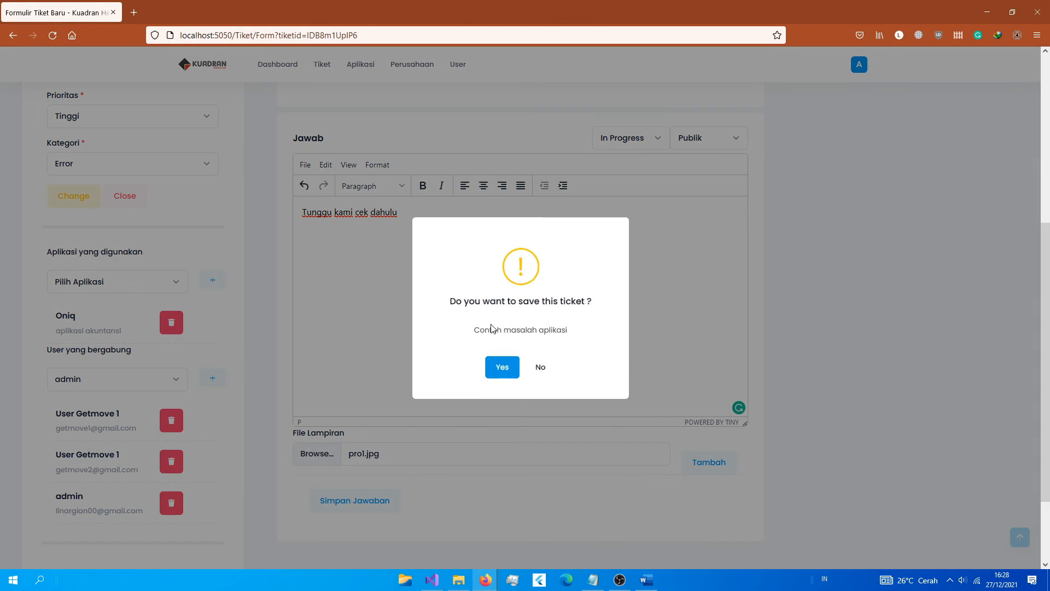
left_click(501, 370)
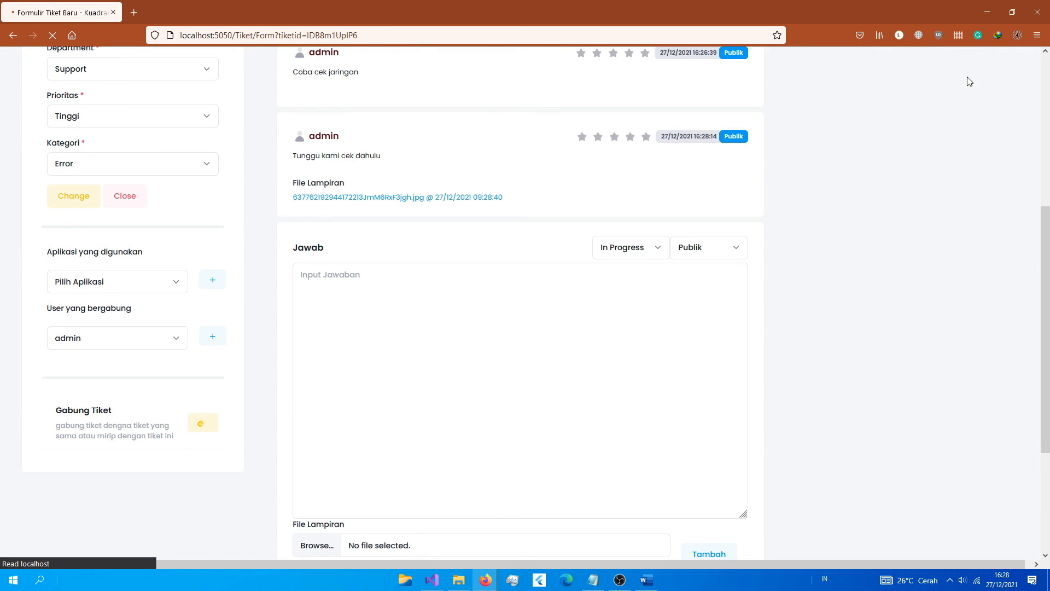
left_click_drag(321, 378, 386, 388)
left_click_drag(302, 378, 354, 383)
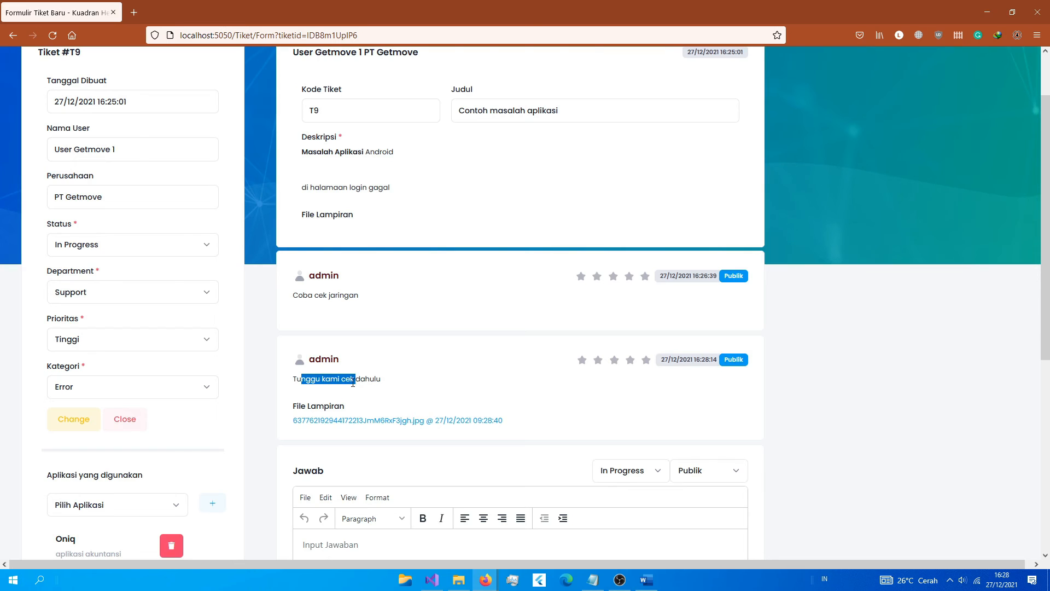
left_click(339, 422)
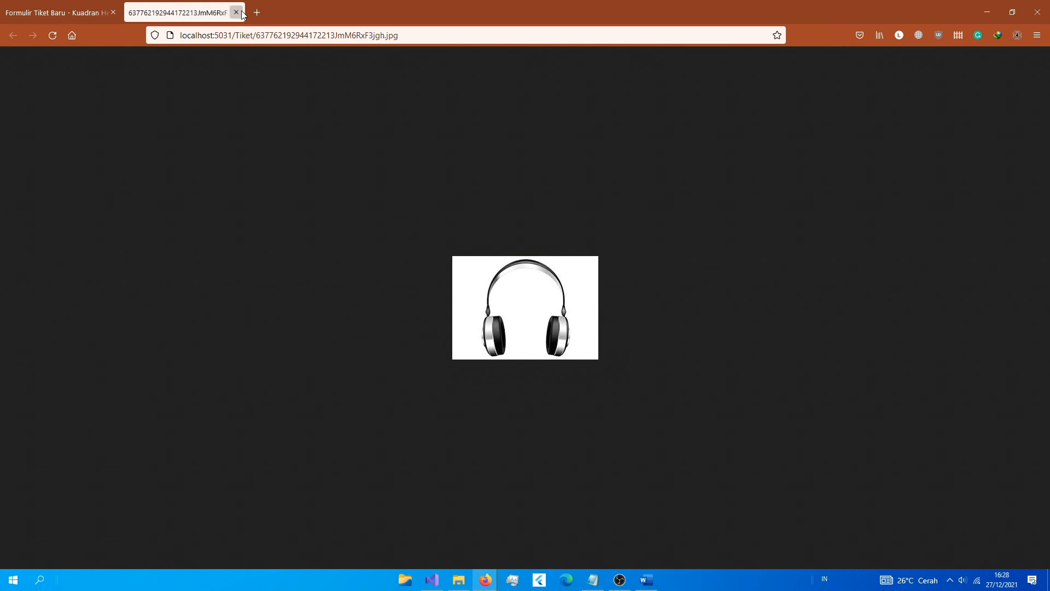
left_click(236, 12)
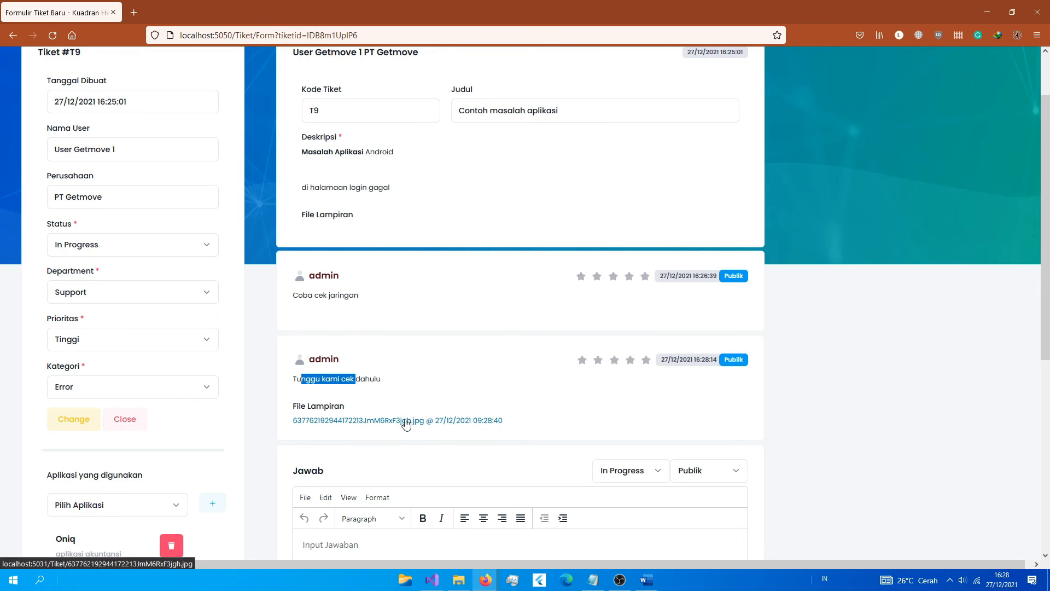
scroll(715, 392, "down", 6)
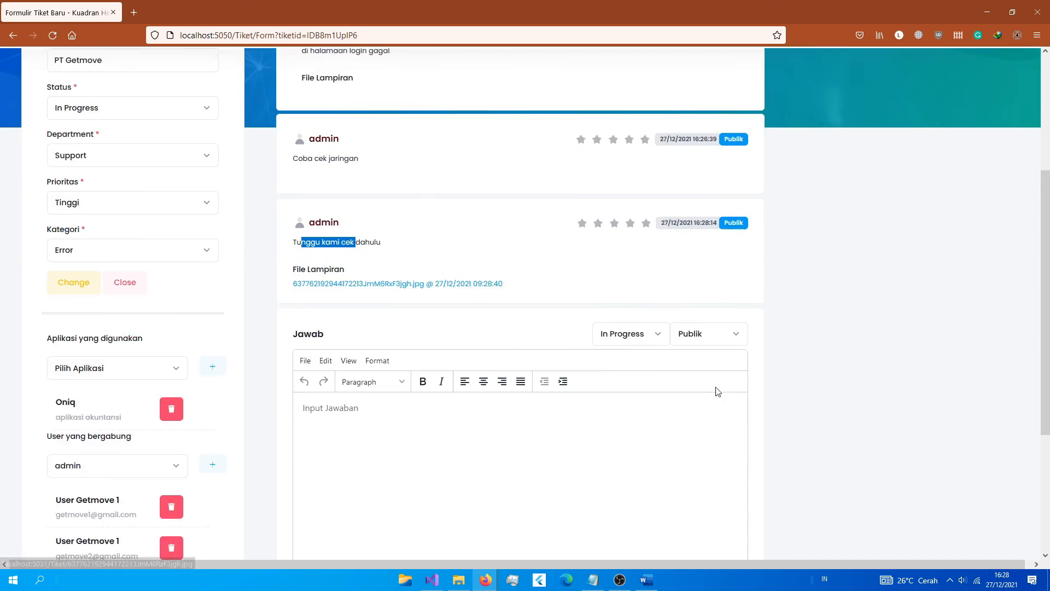
scroll(633, 441, "up", 8)
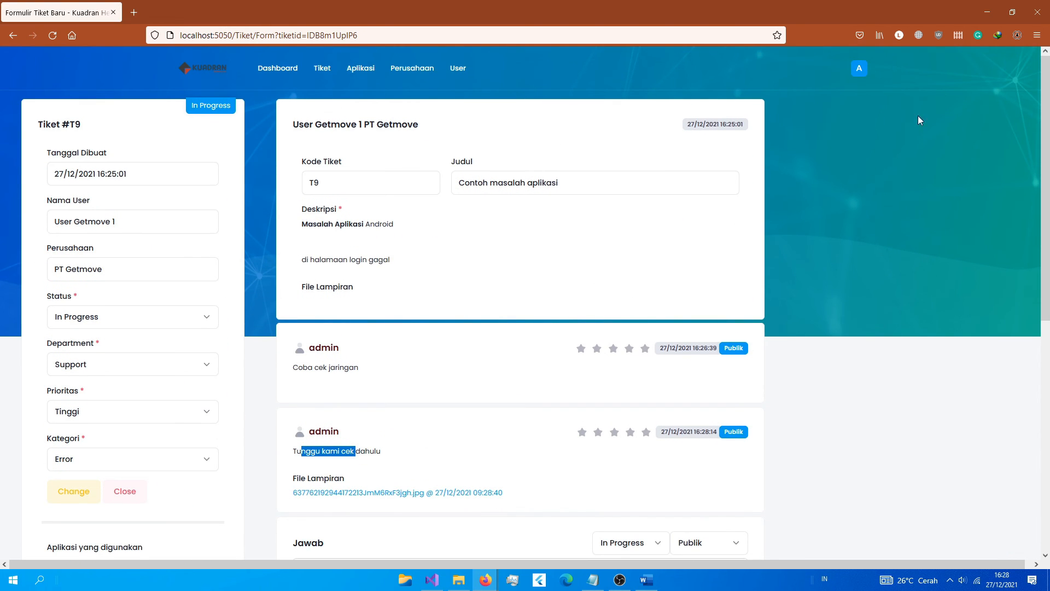
left_click(859, 67)
left_click(194, 225)
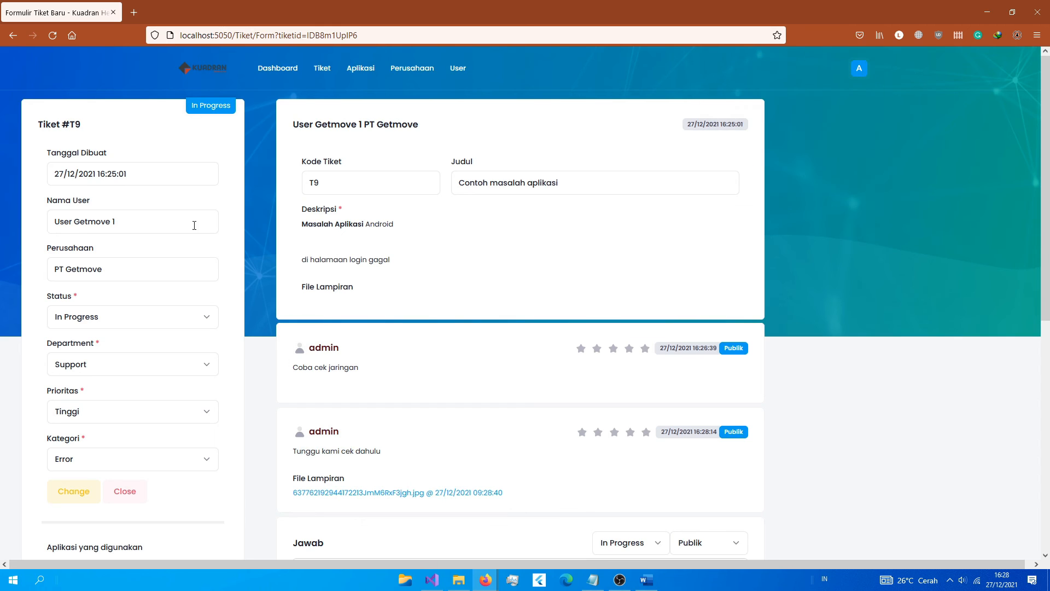
Step: Change T9's priority from Tinggi to Sedang and confirm saving the ticket
left_click(123, 456)
scroll(123, 459, "down", 1)
left_click(79, 357)
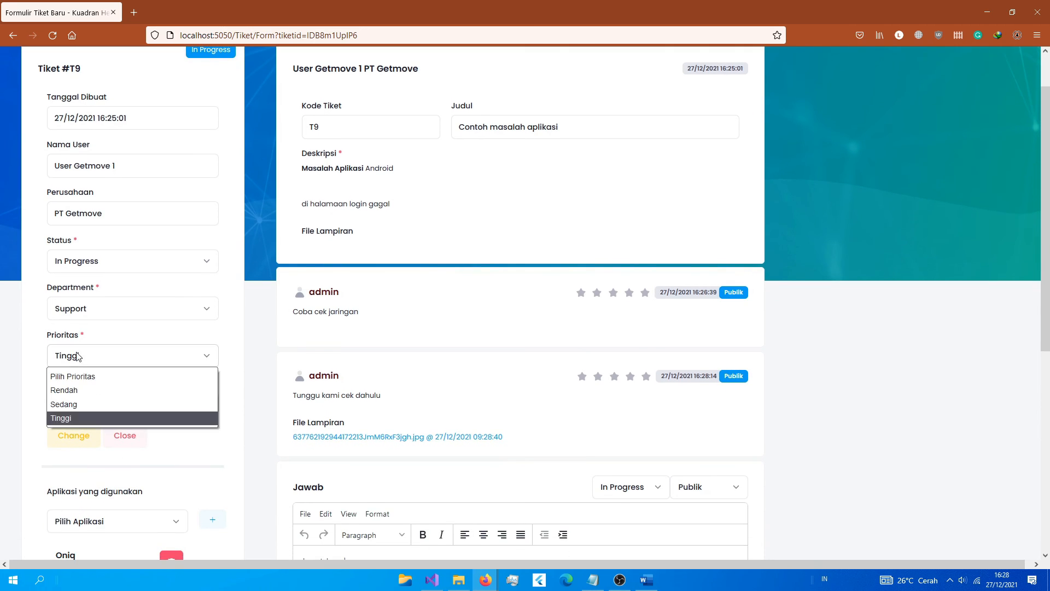
left_click(76, 406)
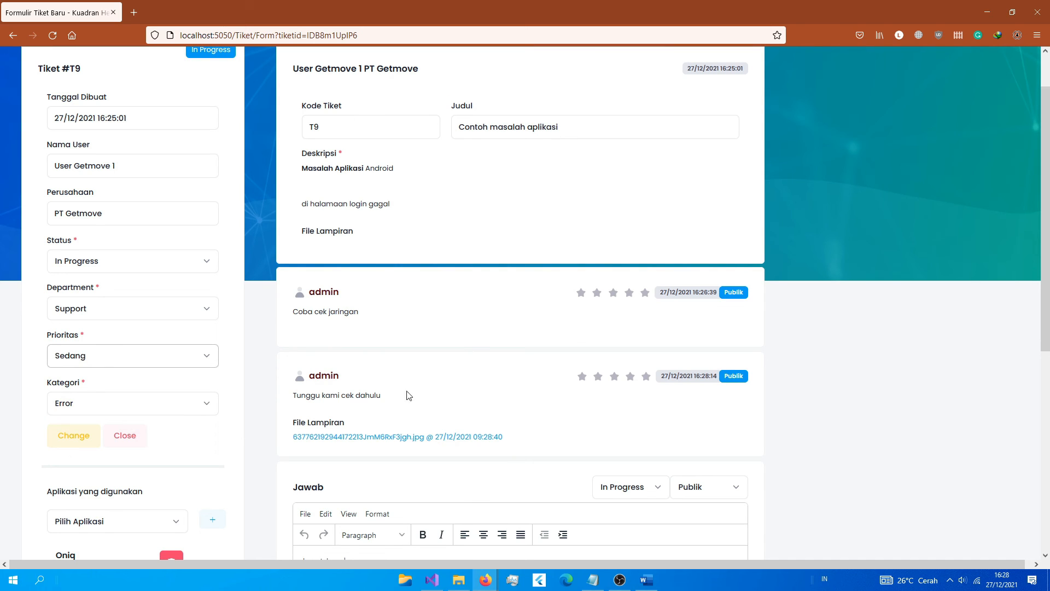
left_click(79, 436)
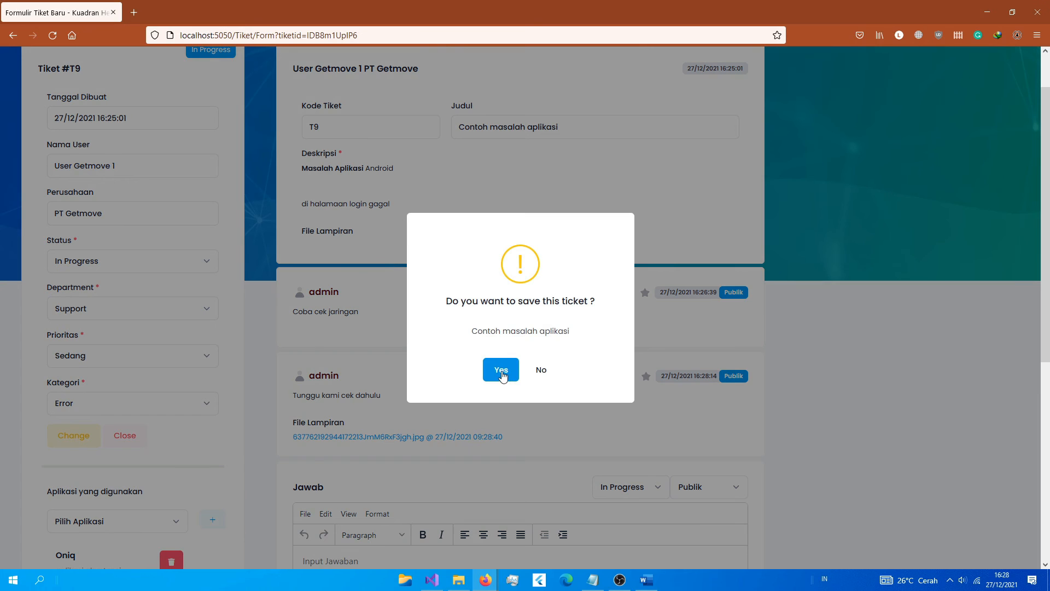
left_click(502, 375)
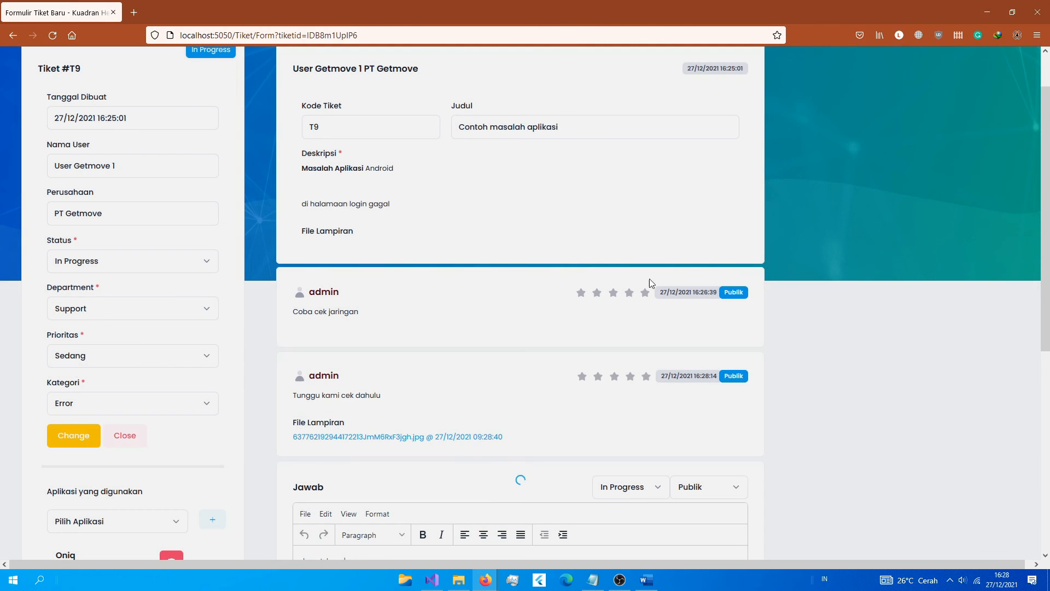
scroll(524, 494, "down", 2)
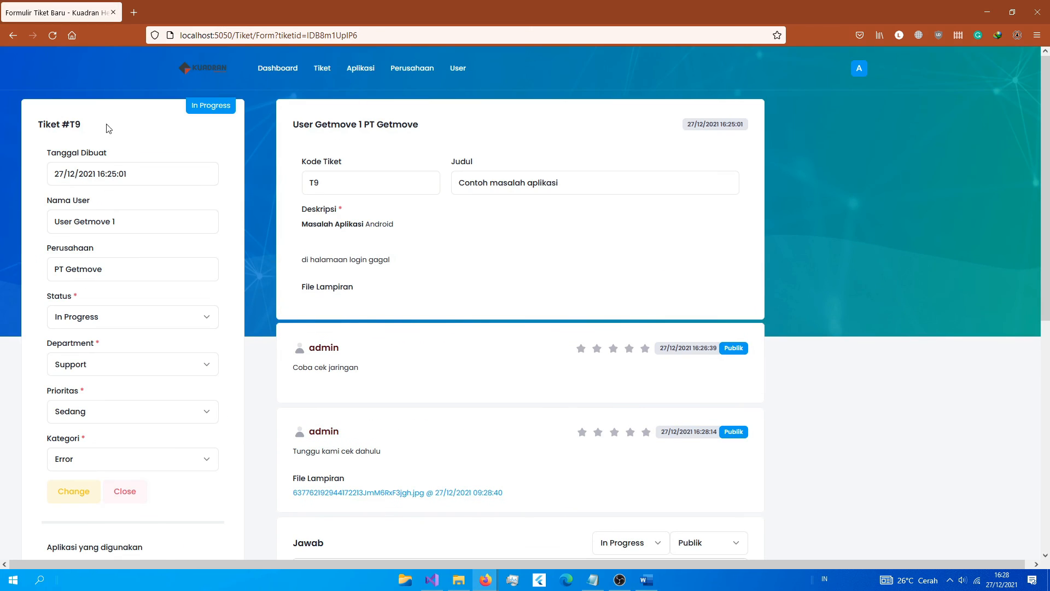
scroll(86, 350, "down", 1)
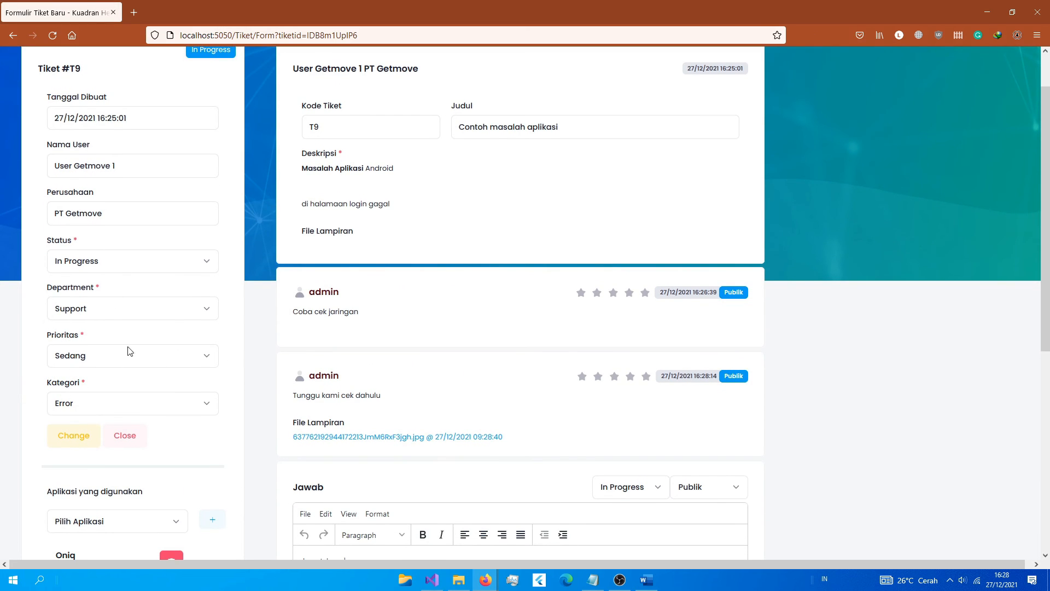
scroll(453, 373, "up", 1)
Step: Refresh the Gmail search results to load the new T9 reply and priority notifications
mouse_move(486, 580)
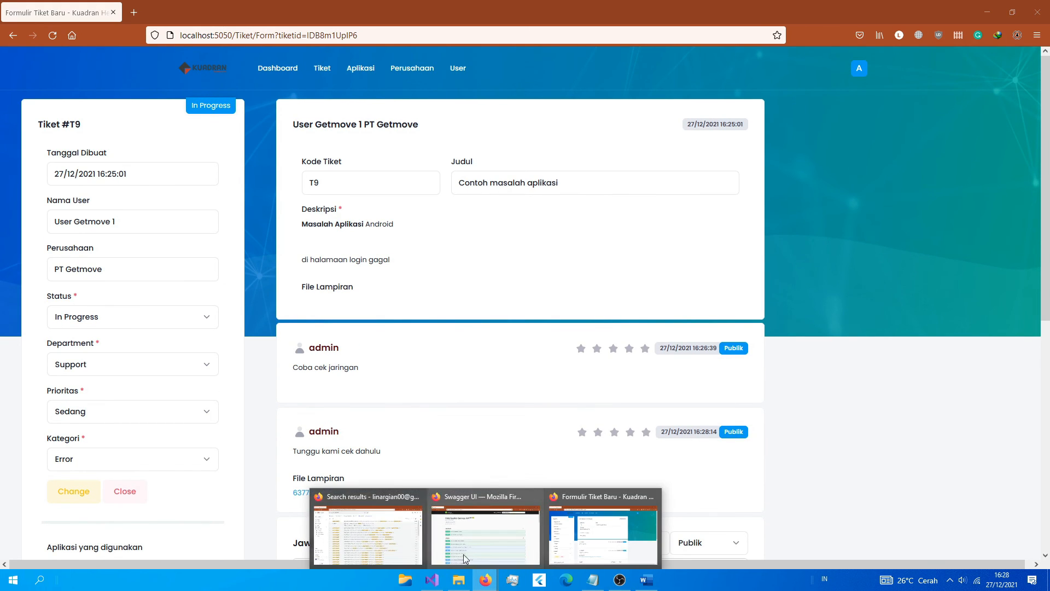
left_click(366, 528)
left_click(187, 124)
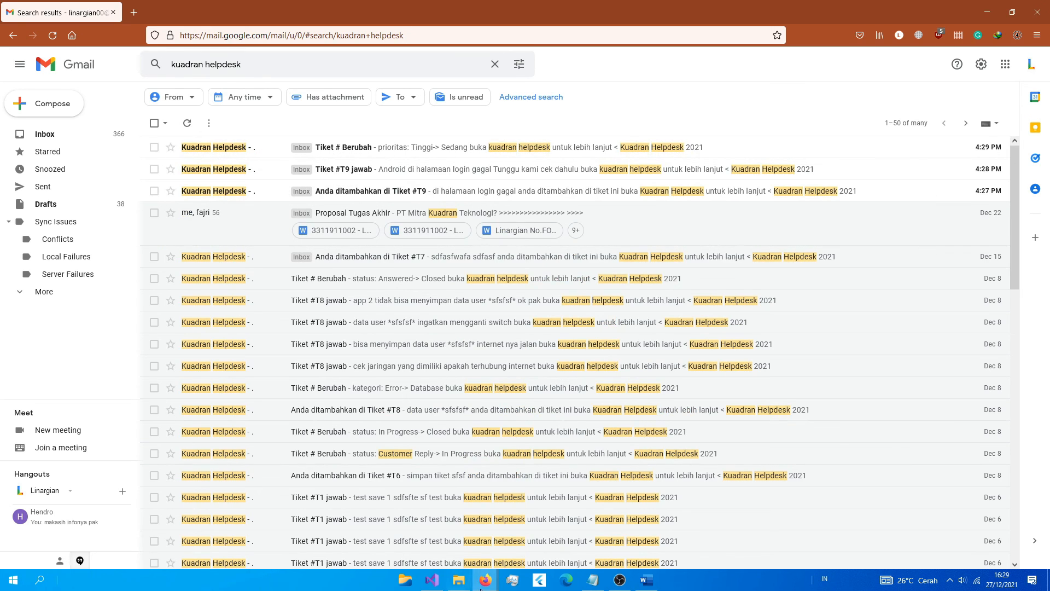
Step: Go back to the helpdesk window and sign out of the admin account
mouse_move(486, 578)
left_click(601, 534)
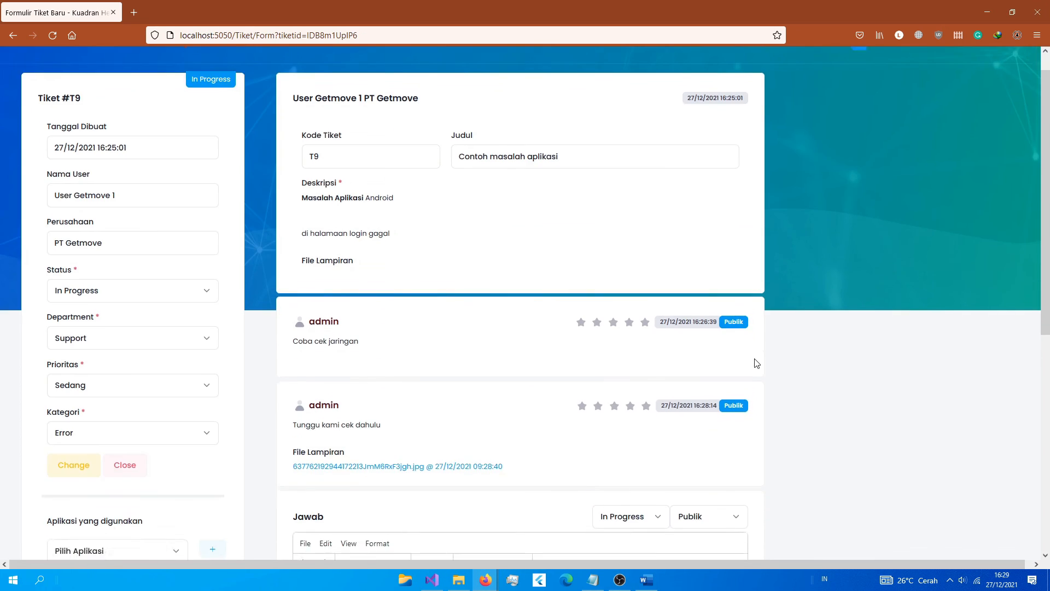
scroll(756, 364, "down", 5)
scroll(768, 379, "up", 6)
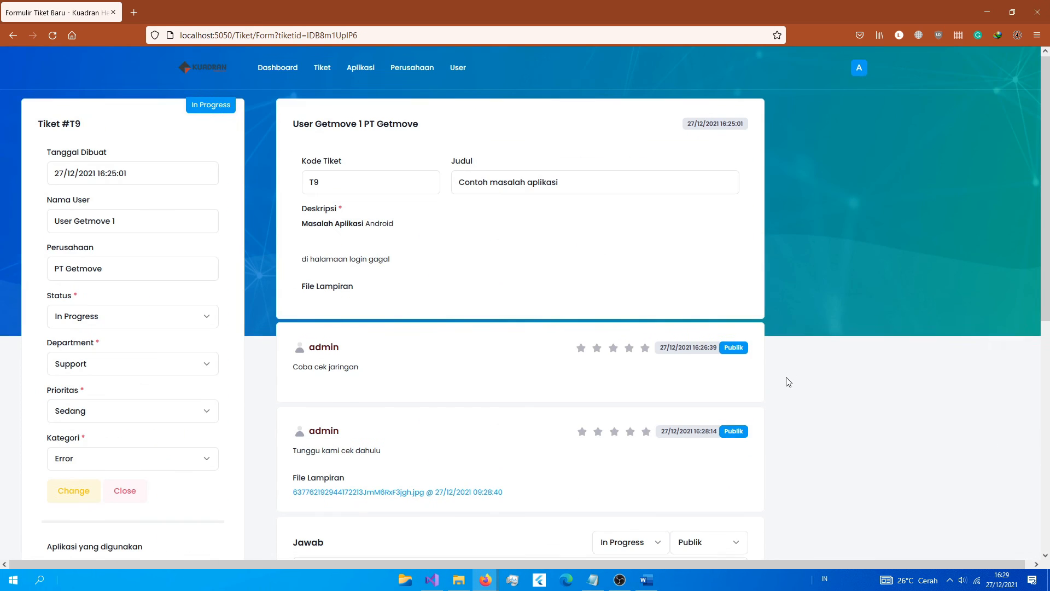
left_click(859, 68)
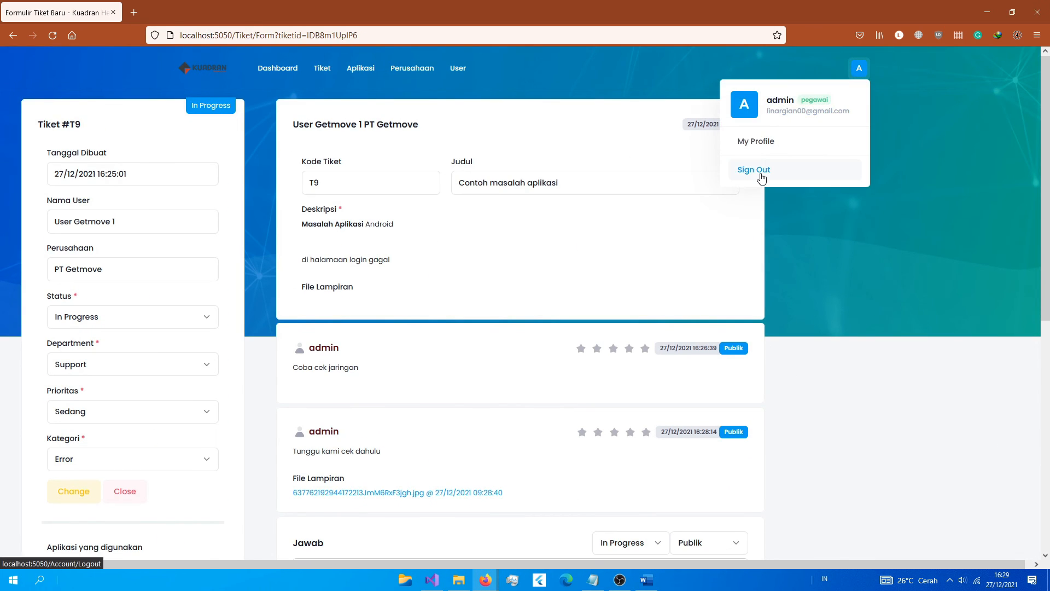
left_click(760, 174)
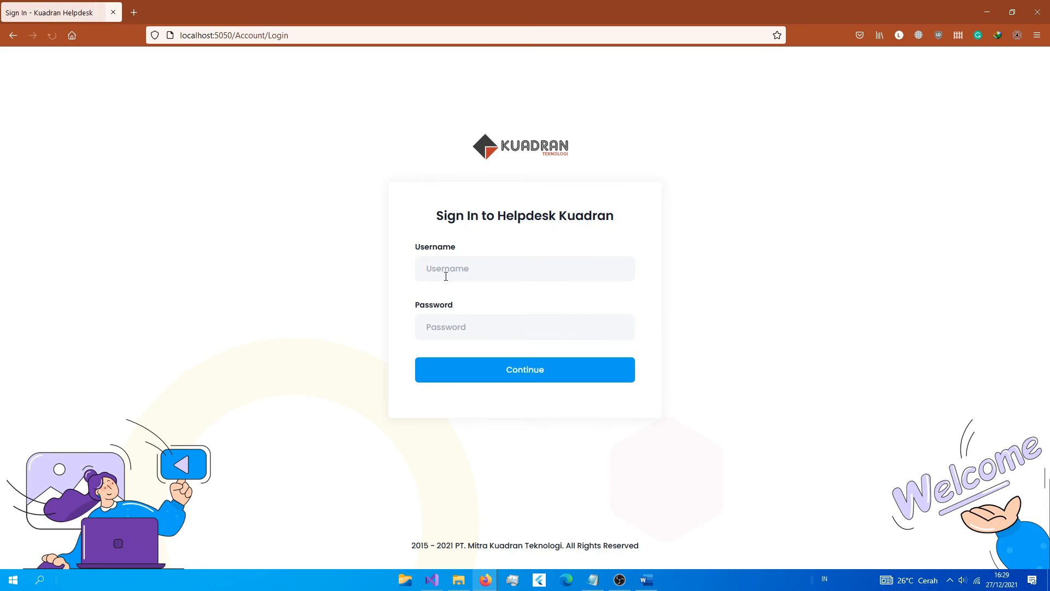
Step: Sign in with the ticket user's saved login and open ticket T9
left_click(448, 275)
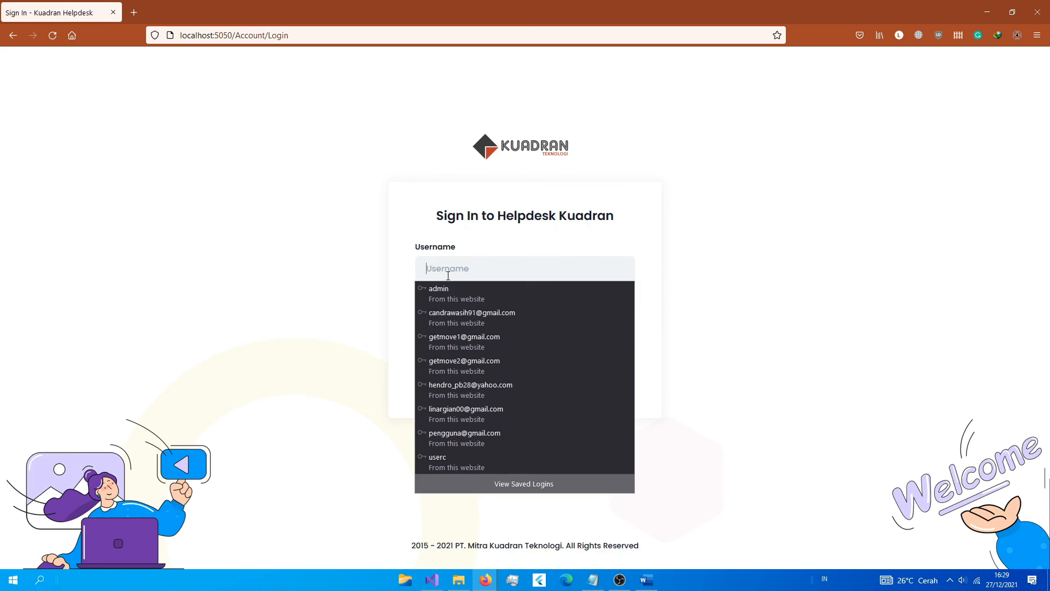
left_click(479, 346)
key("Return")
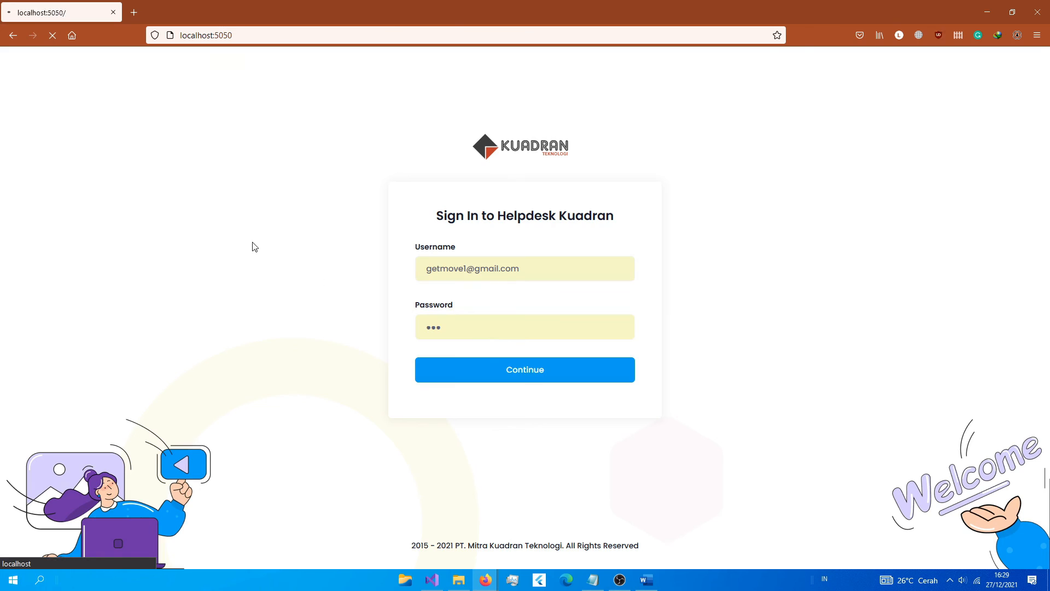
scroll(378, 386, "down", 1)
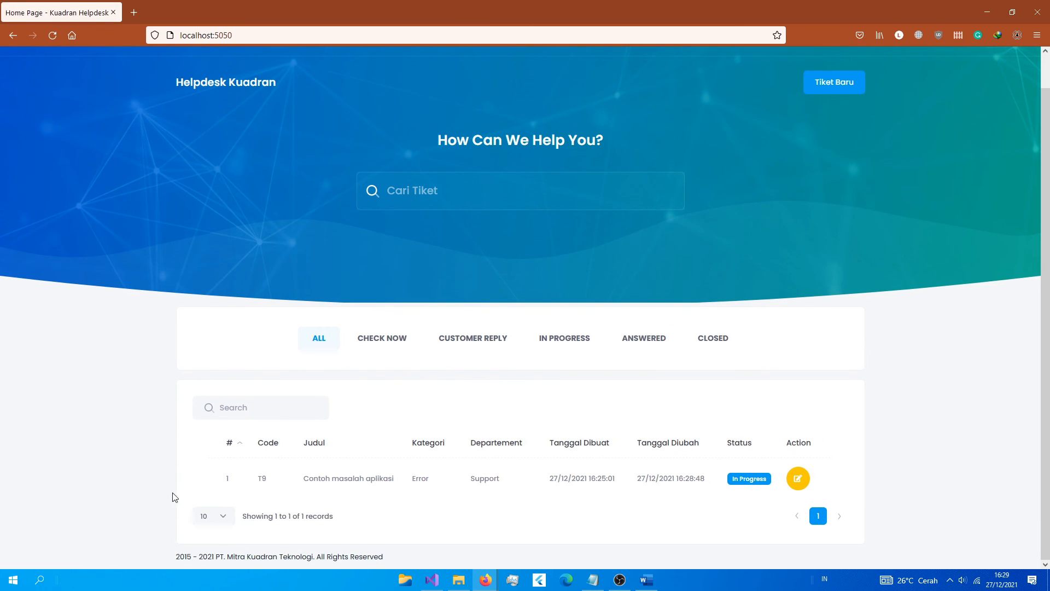
left_click_drag(318, 479, 412, 487)
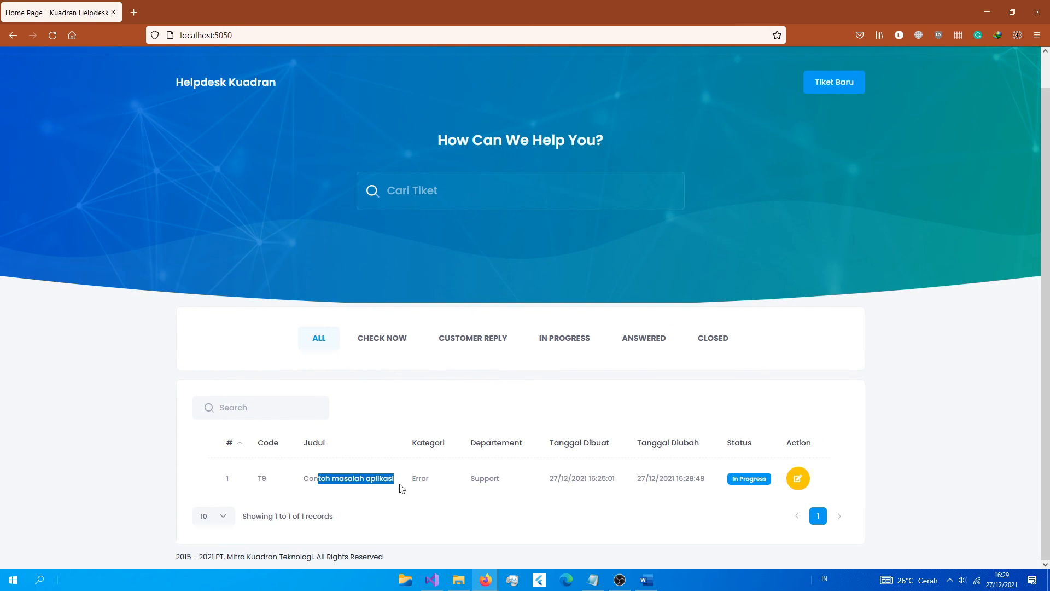
left_click(730, 479)
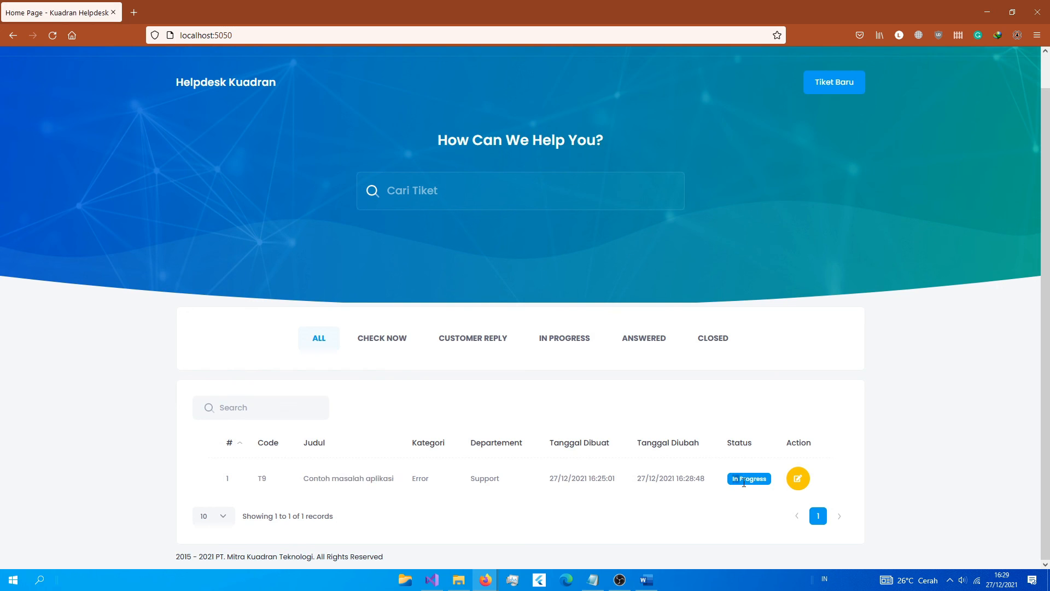
left_click(799, 479)
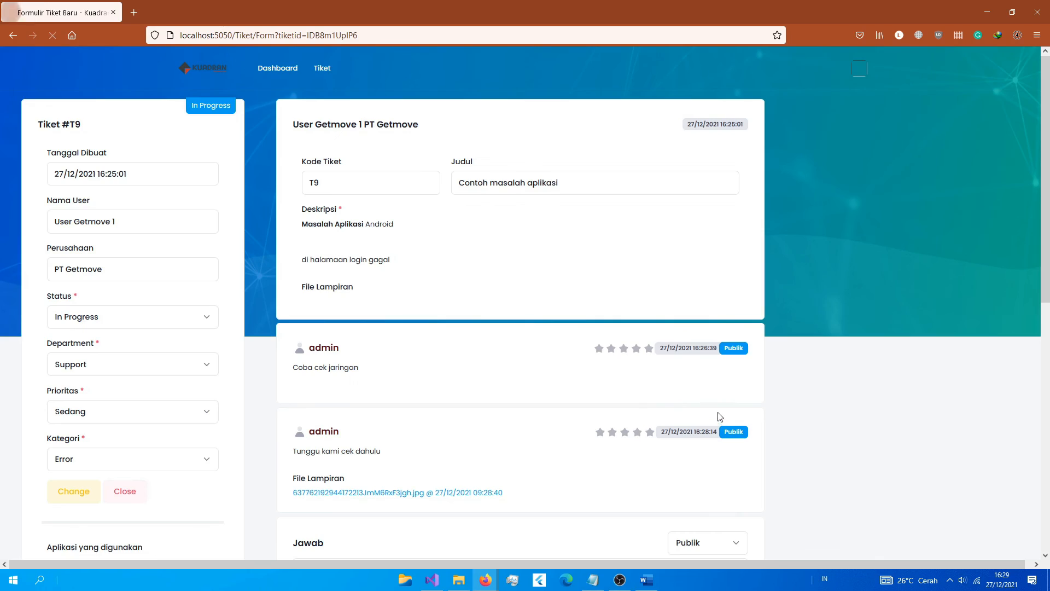
scroll(711, 417, "down", 4)
Step: Set the new reply's visibility to Pribadi
left_click(396, 432)
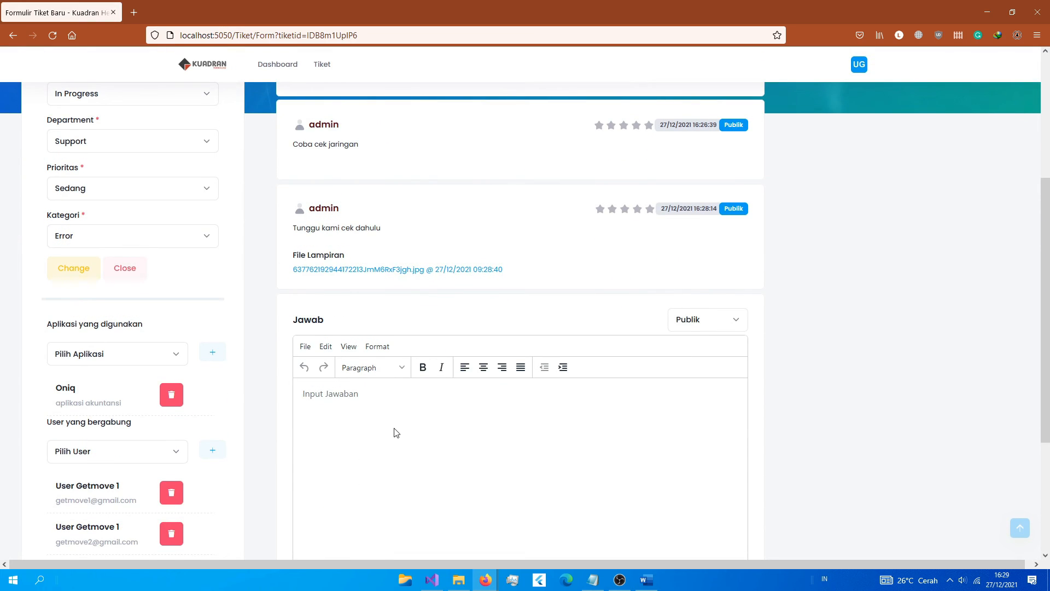
type("s")
key("BackSpace")
key("BackSpace")
left_click(687, 319)
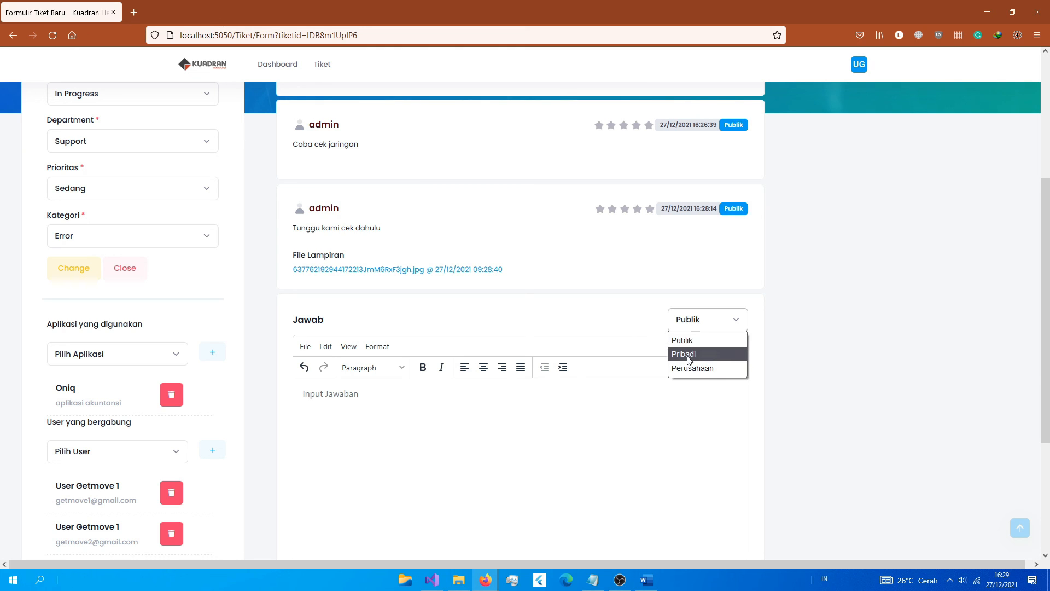
left_click(689, 356)
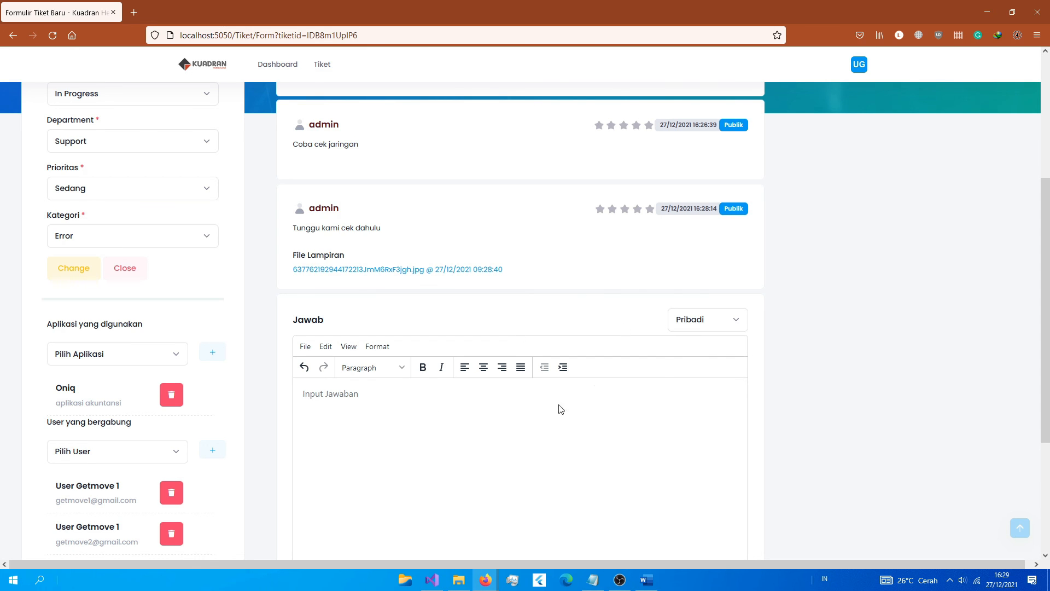
Step: Write 'jangan lupa cek fitur lain' and save the private reply
scroll(560, 409, "up", 1)
left_click(485, 461)
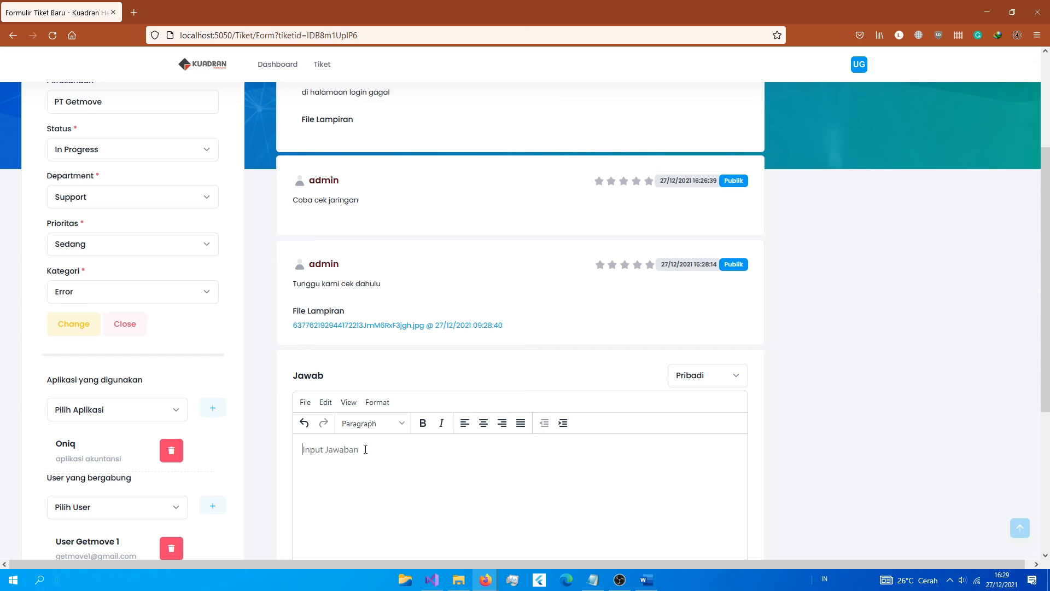
type("jangan lupa cek fitur lain")
scroll(395, 430, "down", 5)
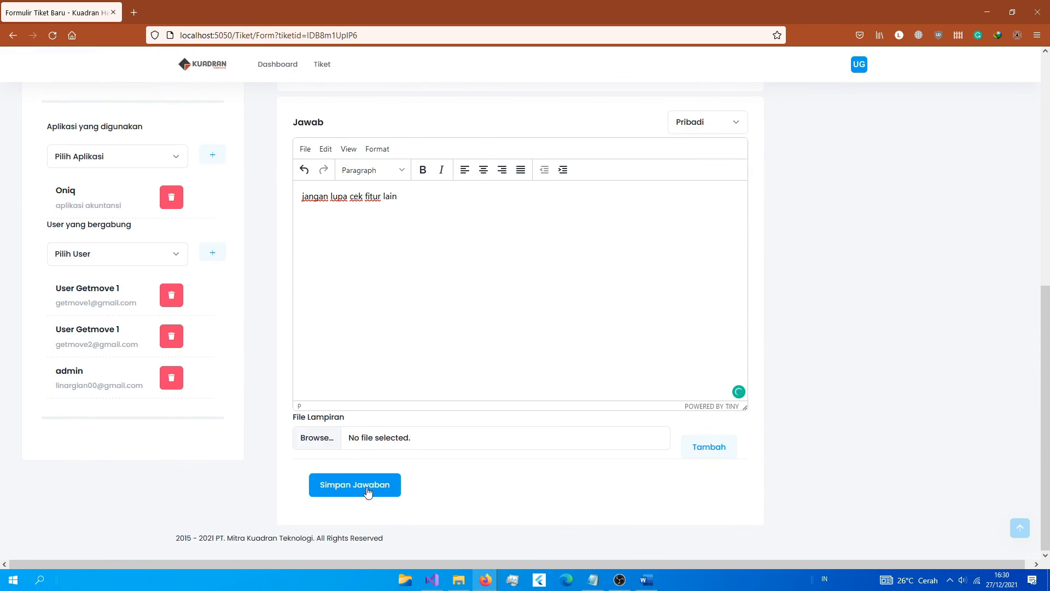
left_click(356, 484)
left_click(491, 372)
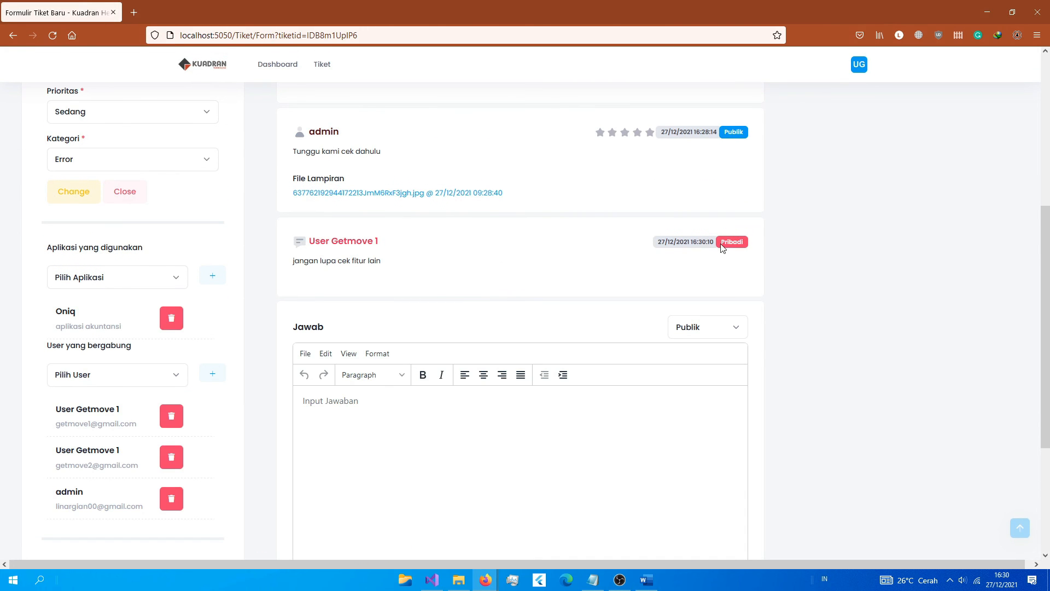
Step: Rate the admin replies, giving 'Coba cek jaringan' the full five stars
left_click_drag(722, 246, 744, 241)
scroll(380, 337, "up", 1)
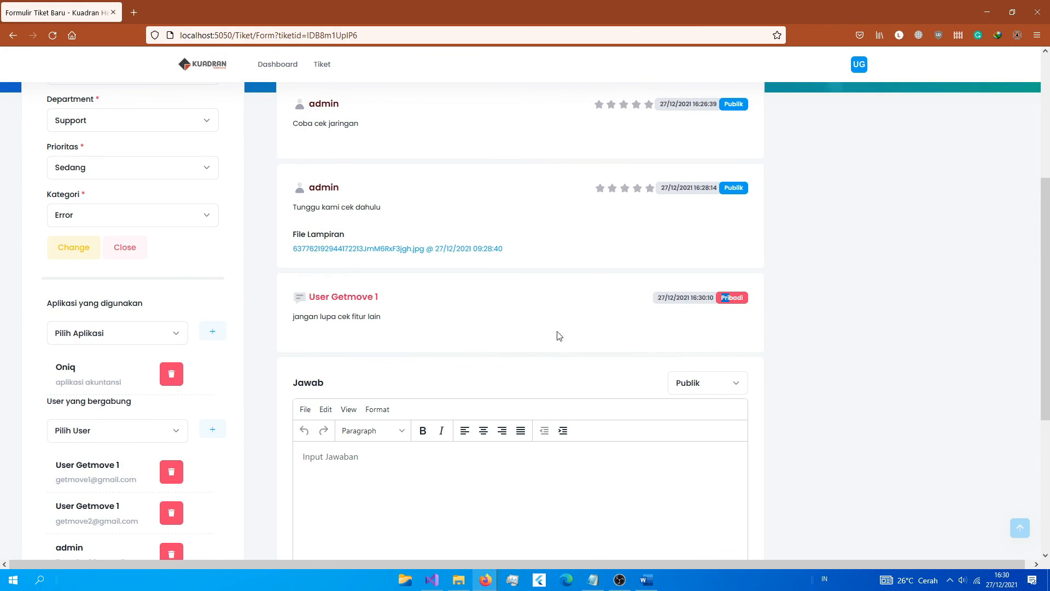
scroll(563, 345, "up", 2)
scroll(809, 178, "up", 2)
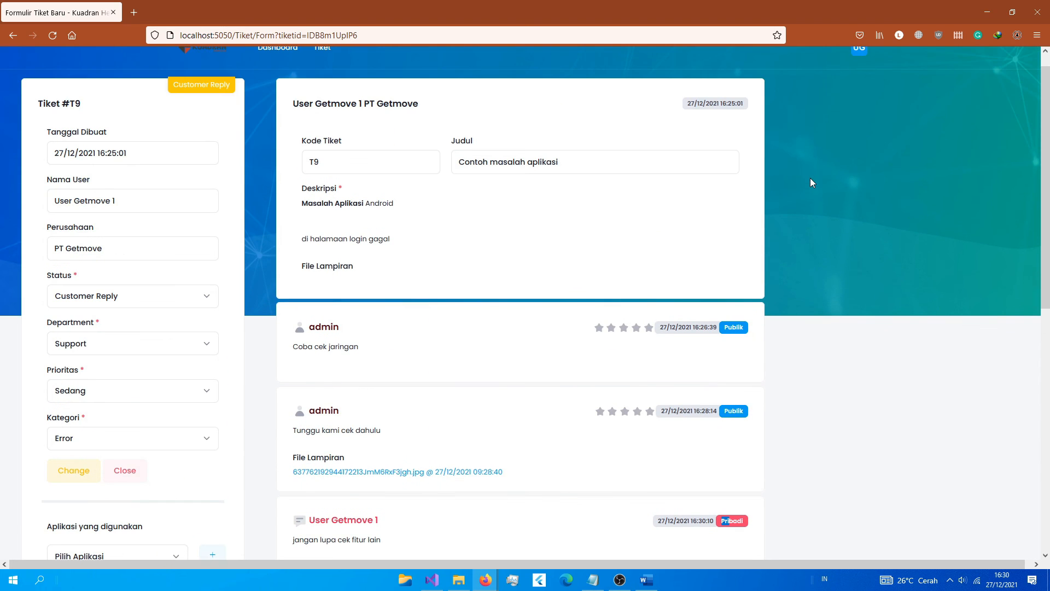
scroll(673, 320, "down", 2)
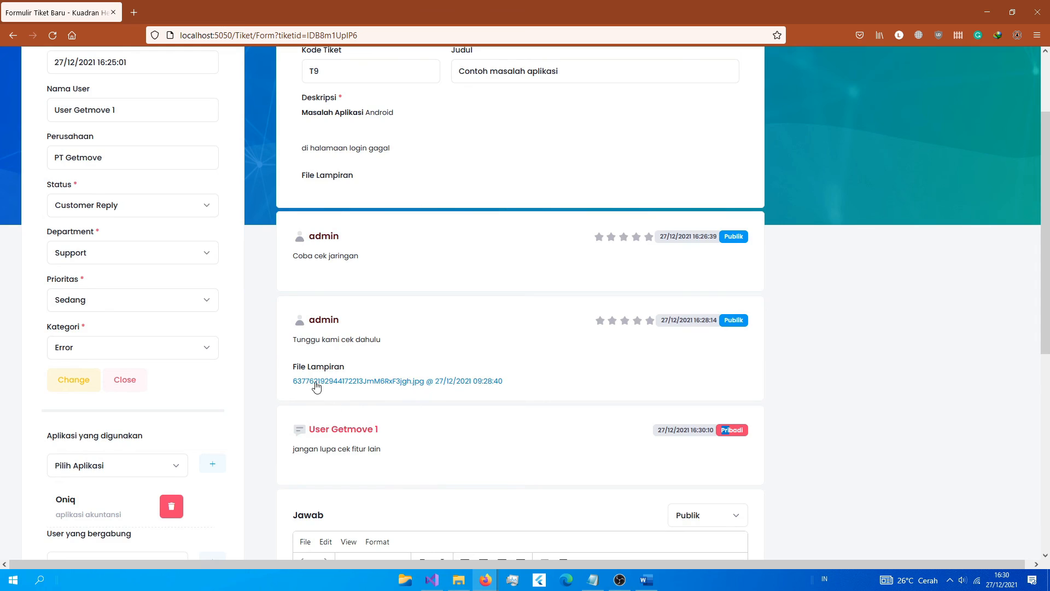
scroll(429, 297, "down", 2)
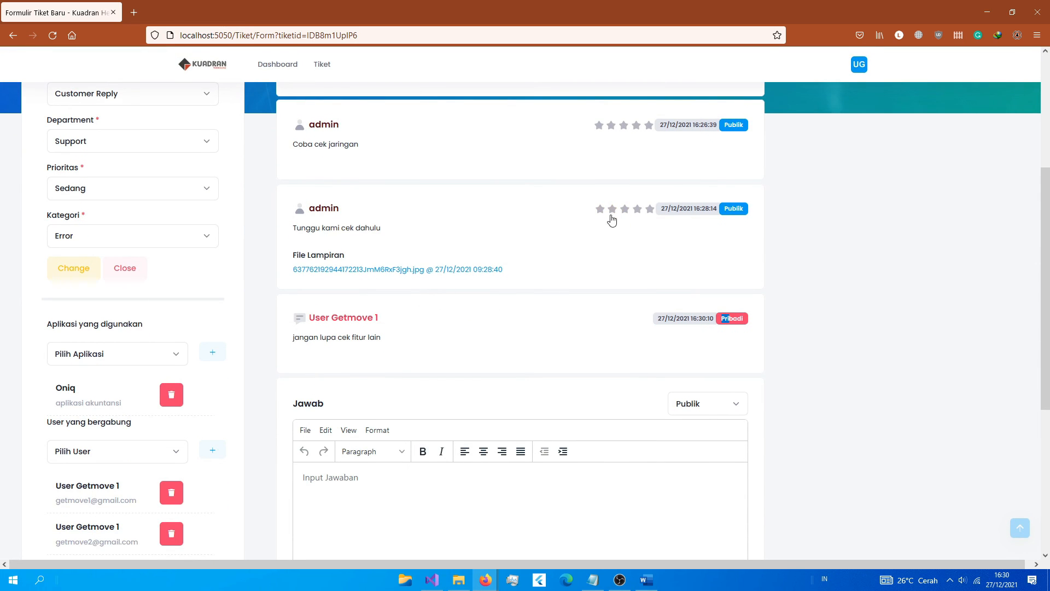
left_click(637, 209)
scroll(626, 298, "up", 3)
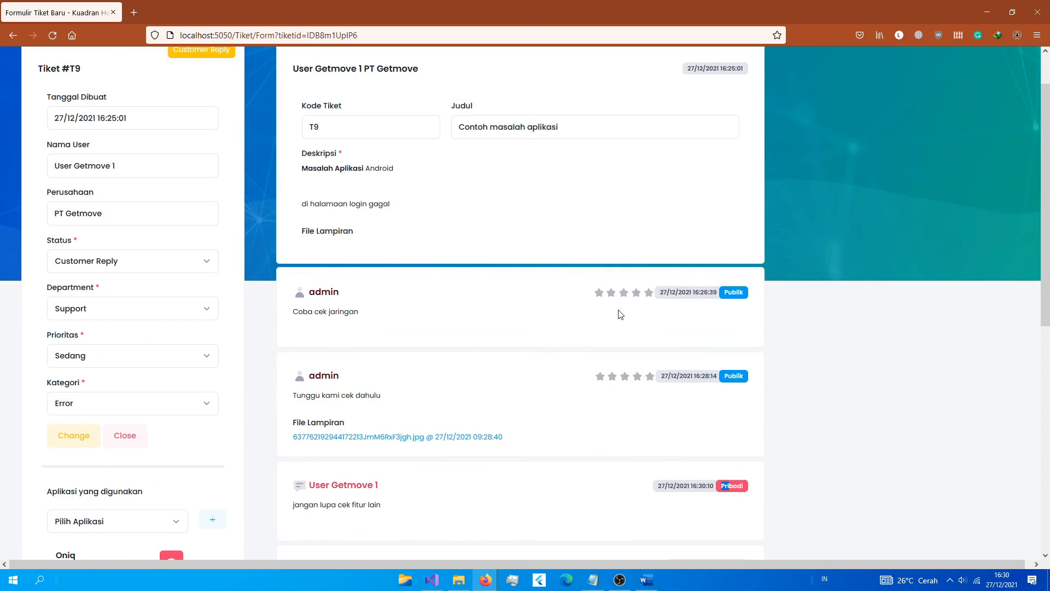
left_click(650, 376)
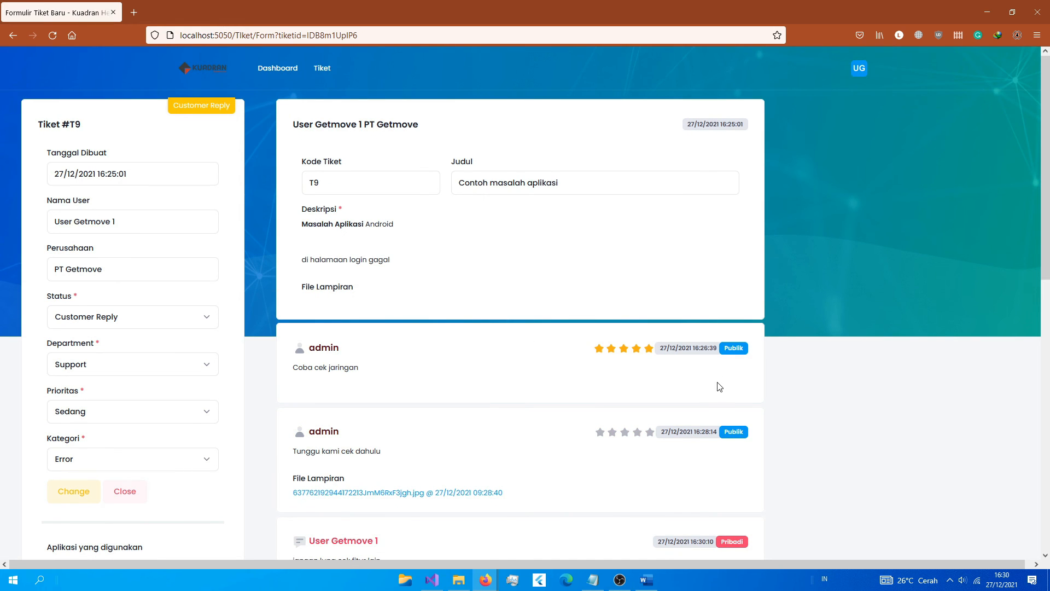
scroll(567, 300, "down", 1)
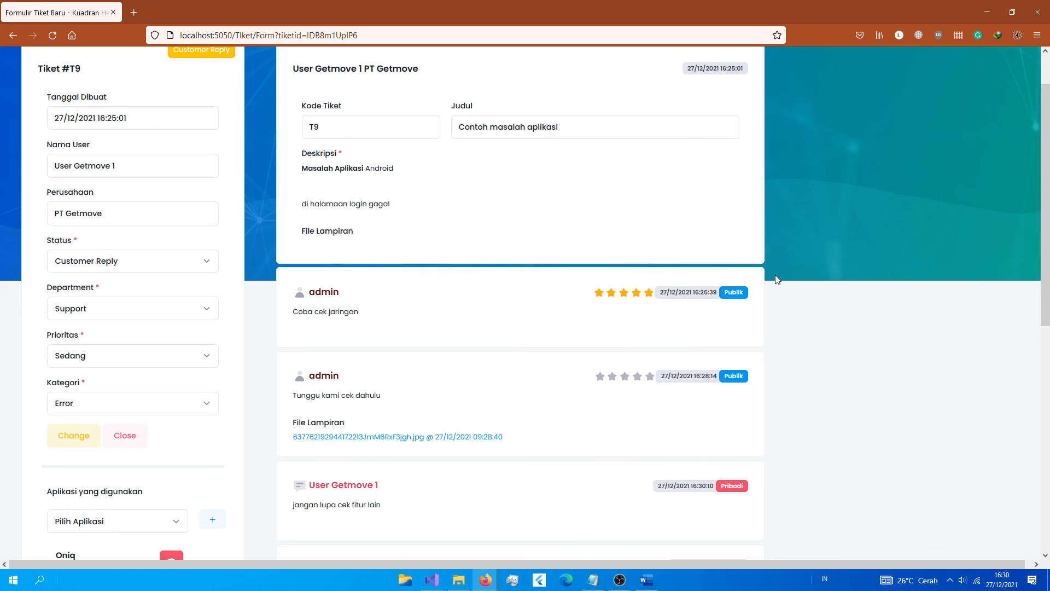
scroll(775, 274, "up", 1)
left_click(858, 68)
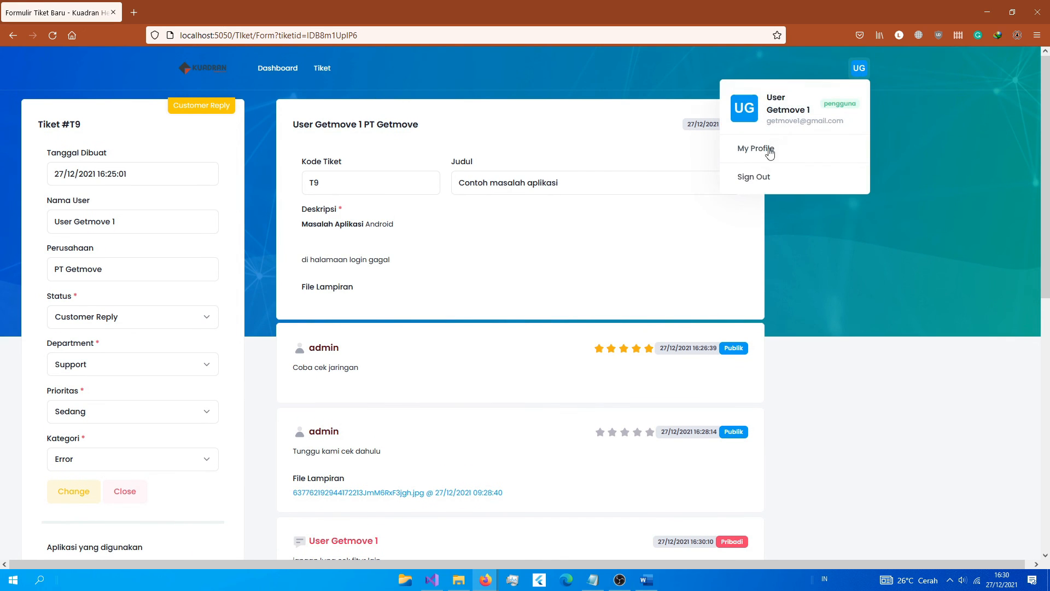
Step: Sign out of the user account and sign back in with the saved admin login
left_click(753, 177)
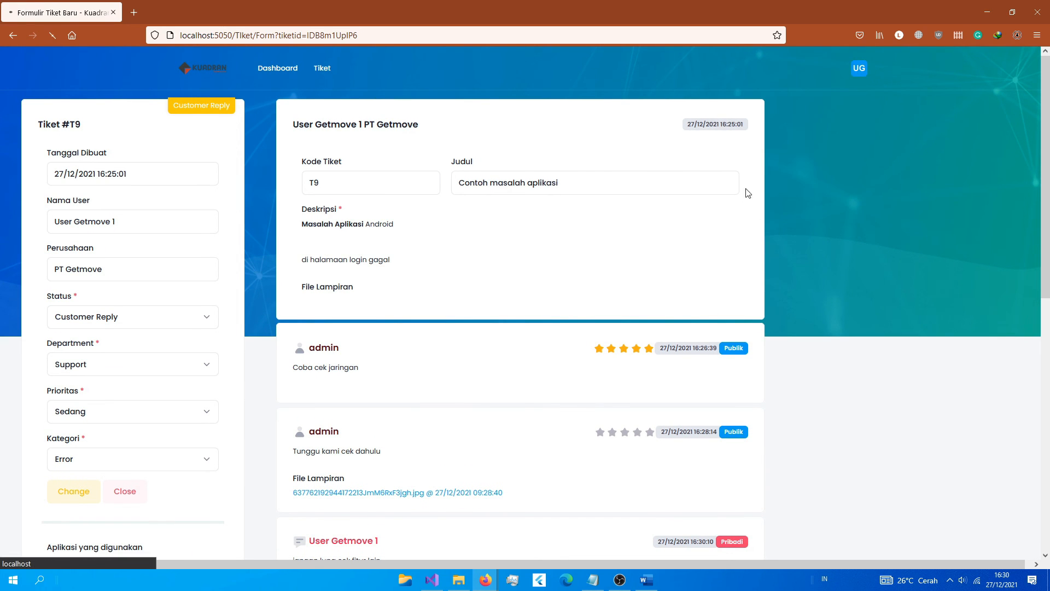
left_click(462, 268)
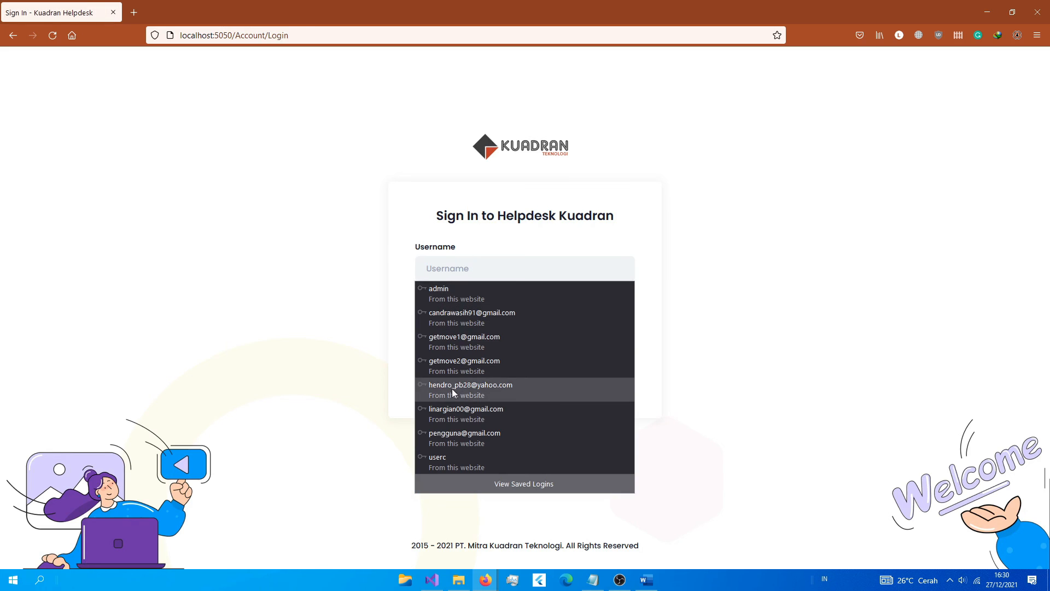
left_click(448, 417)
key("Return")
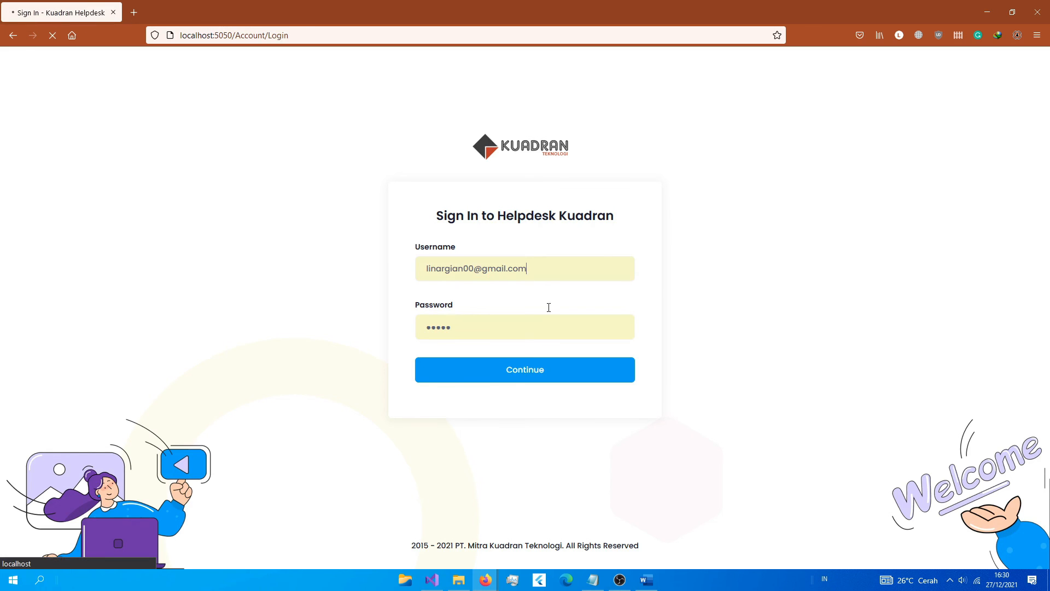
Step: Reopen ticket T9, now showing status Customer Reply
scroll(575, 356, "down", 6)
scroll(575, 356, "down", 2)
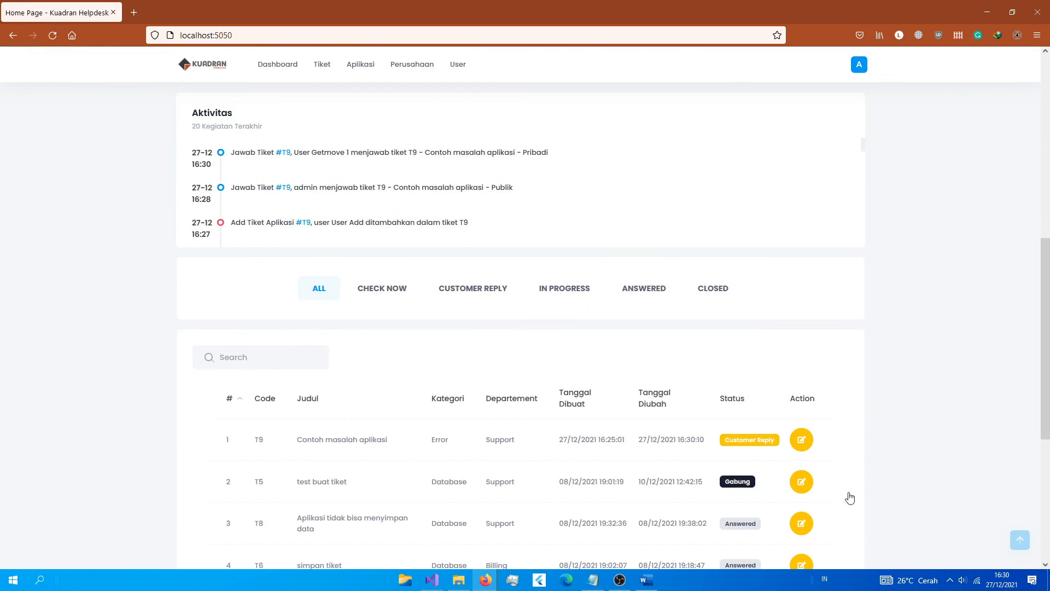
left_click(802, 440)
scroll(593, 334, "down", 5)
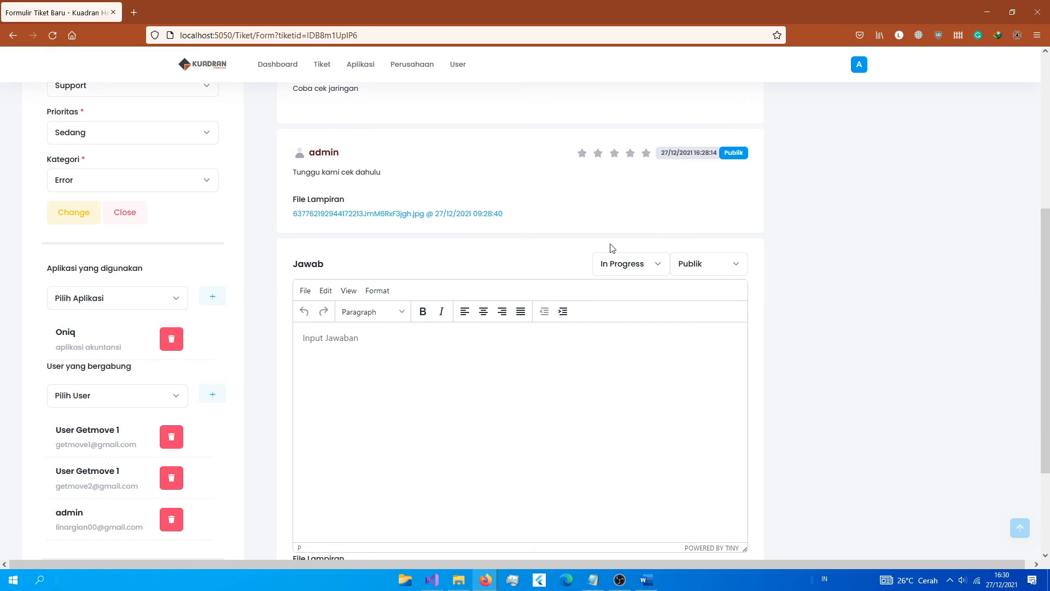
scroll(711, 171, "up", 3)
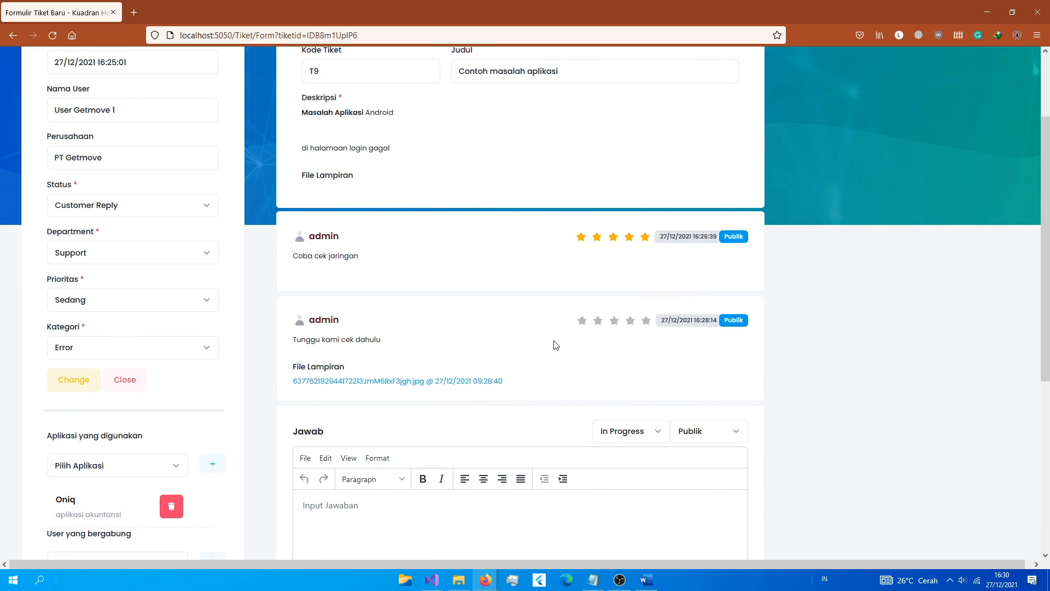
scroll(555, 345, "down", 4)
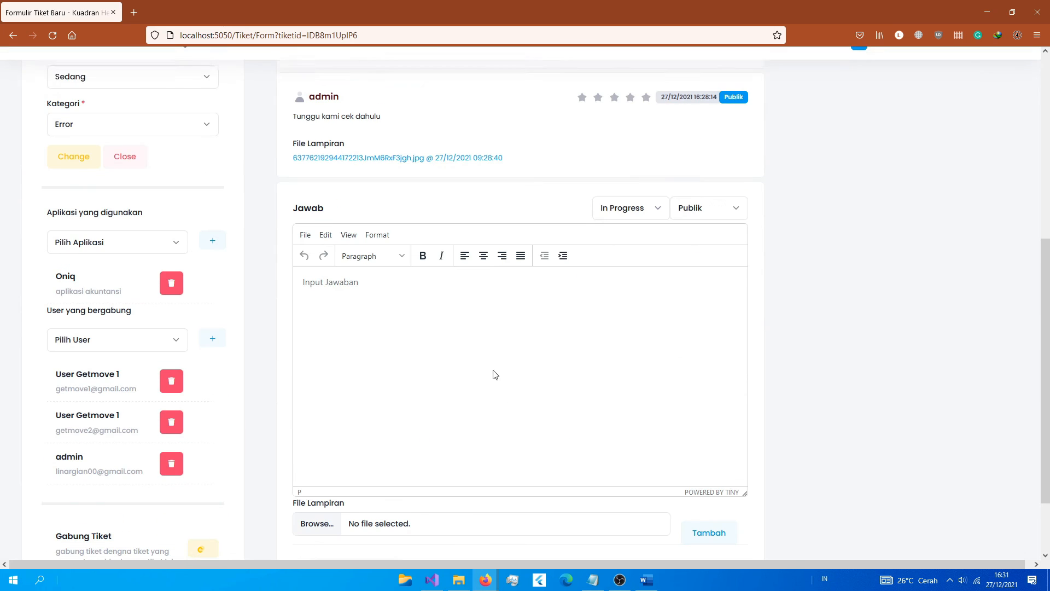
scroll(493, 372, "down", 2)
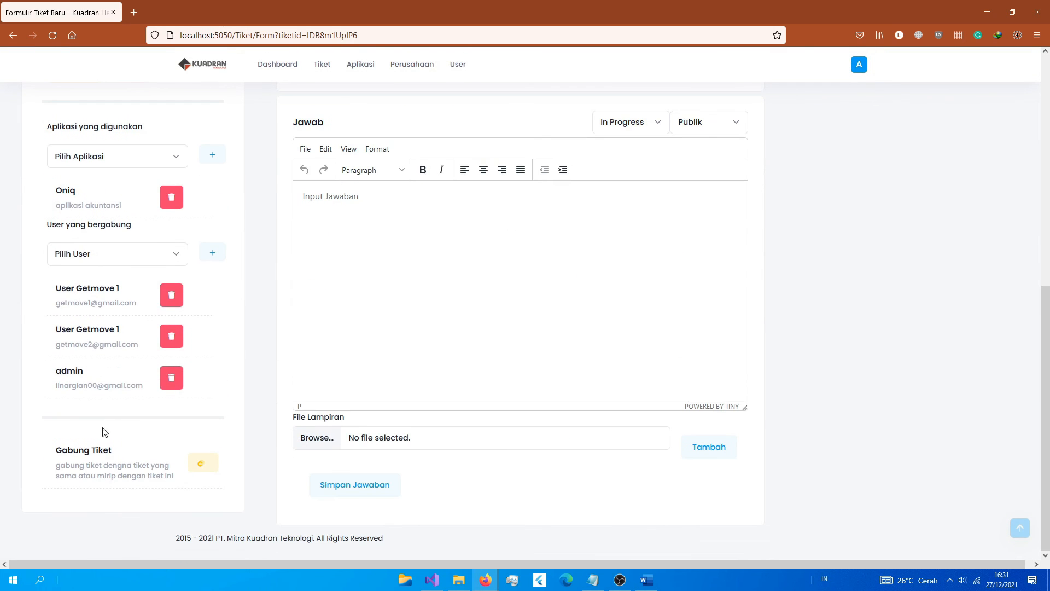
Step: Use Gabung Tiket to merge T9 into 'T5 test buat tiket' and submit
left_click(201, 464)
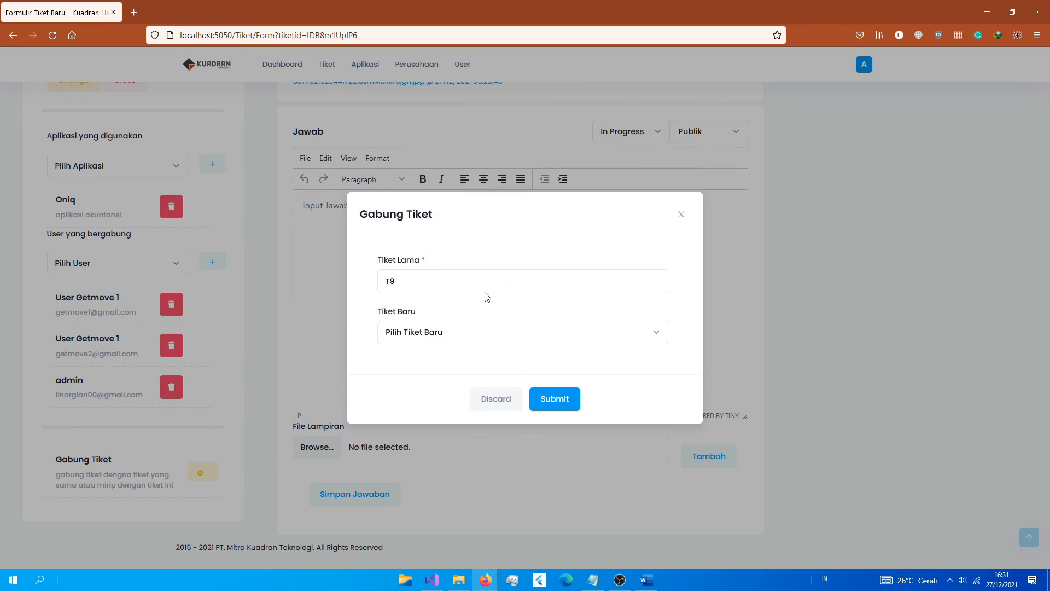
left_click(443, 331)
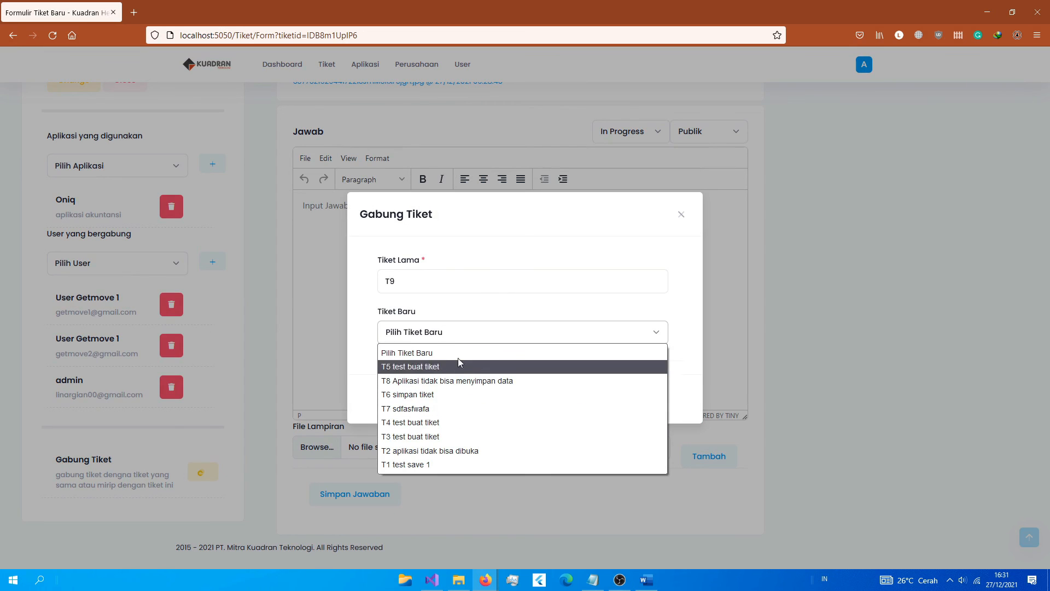
left_click(415, 367)
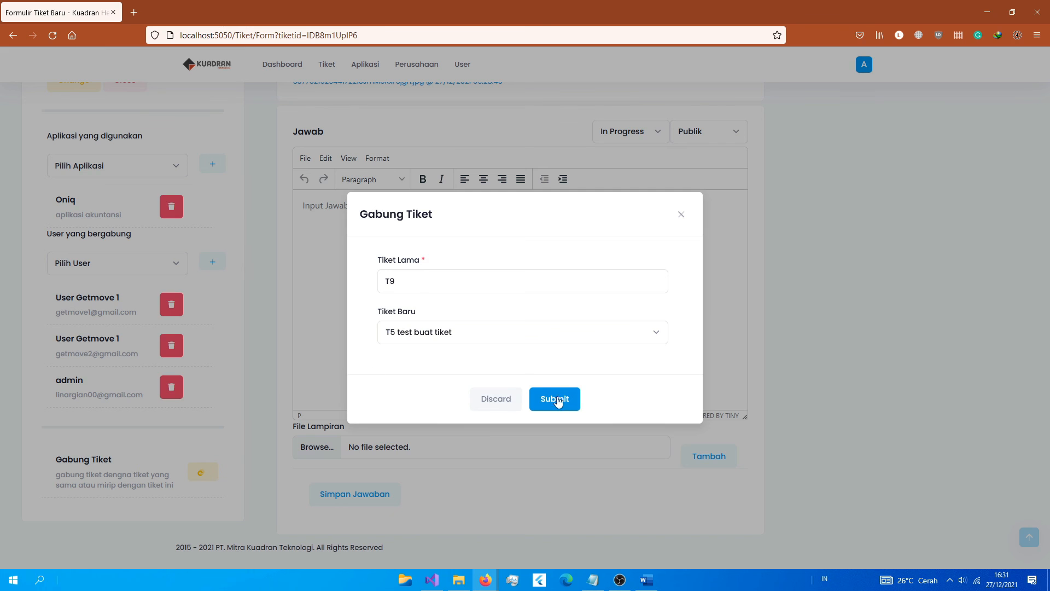
left_click(555, 400)
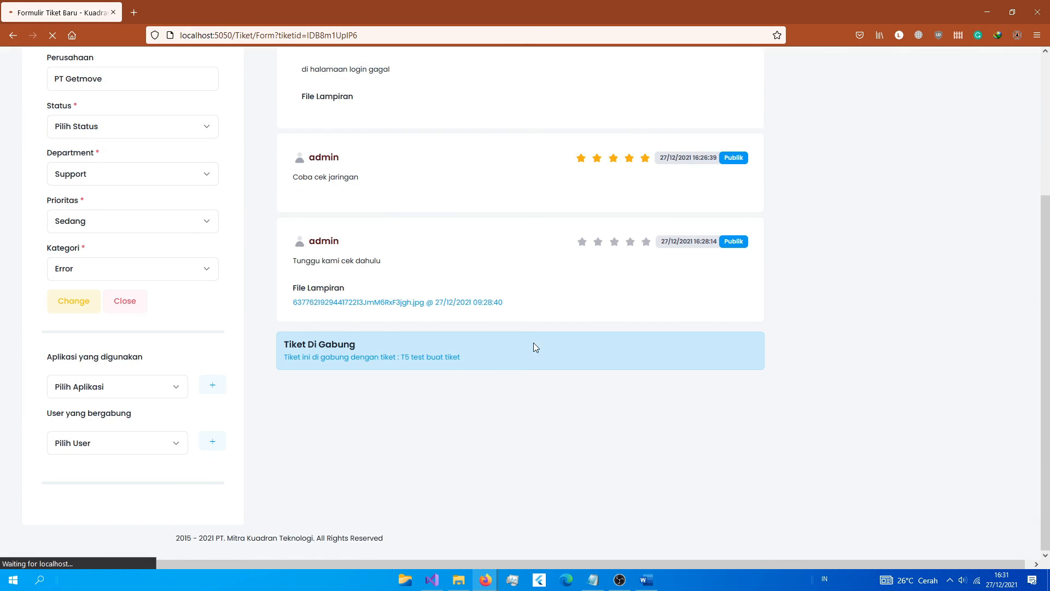
Step: Review the Tiket Di Gabung notice, then go back to the Dashboard
left_click_drag(289, 347, 449, 390)
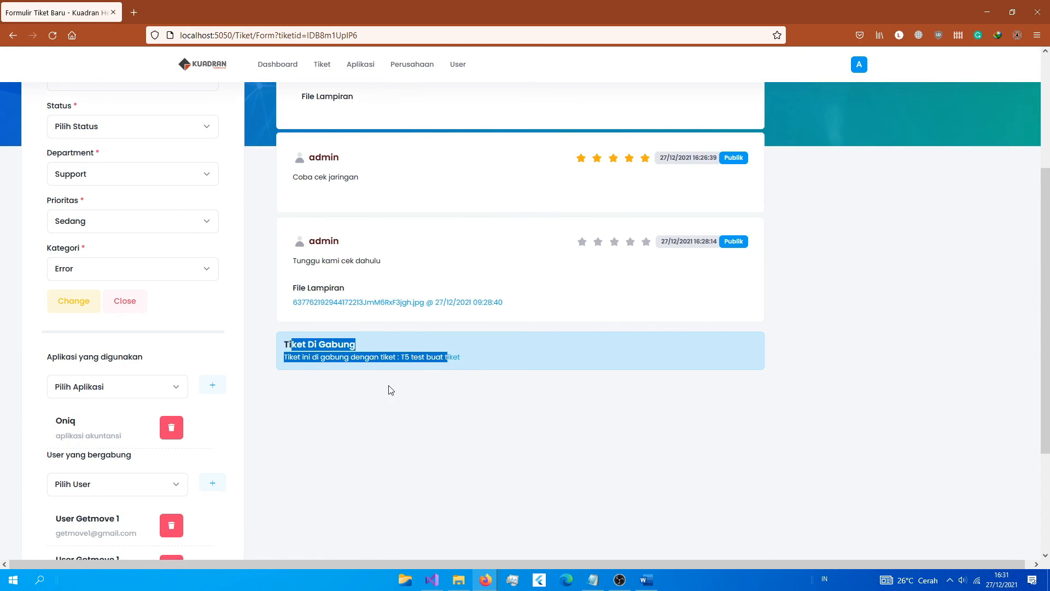
left_click_drag(360, 388, 356, 387)
left_click_drag(293, 345, 368, 347)
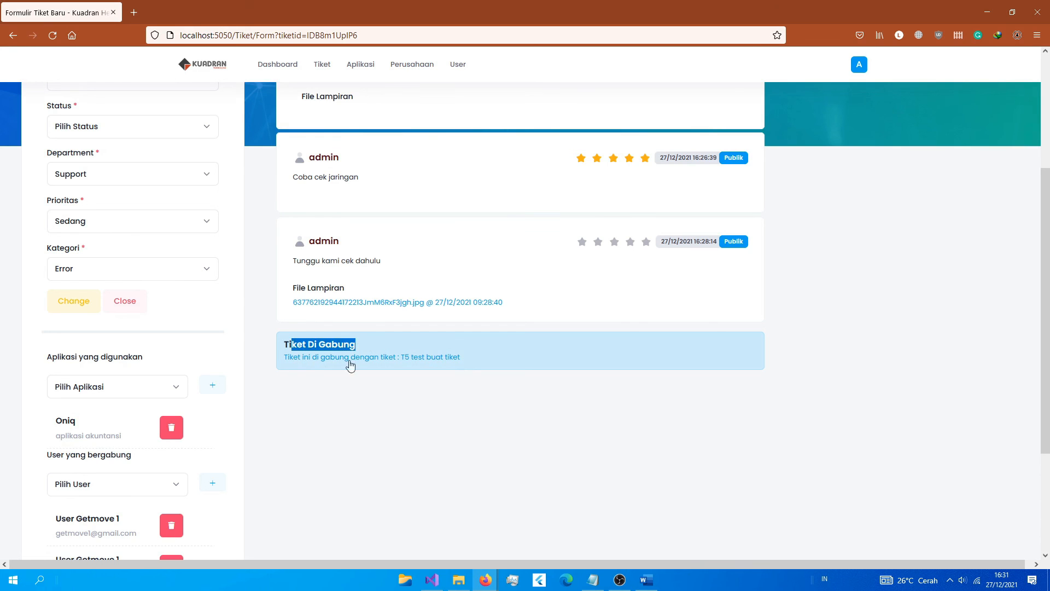
scroll(778, 350, "up", 4)
scroll(779, 350, "down", 3)
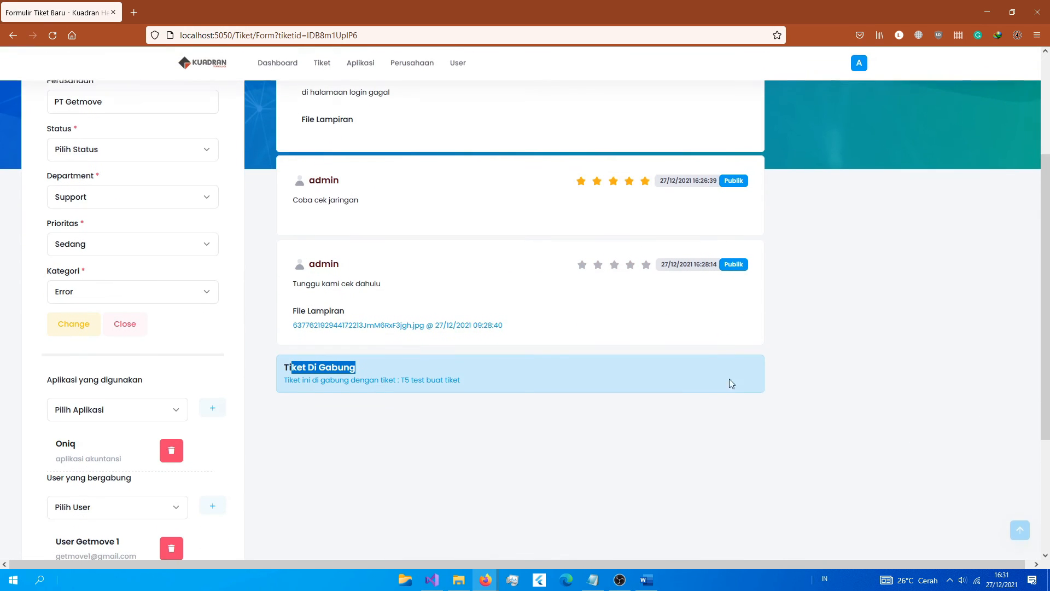
scroll(629, 465, "up", 3)
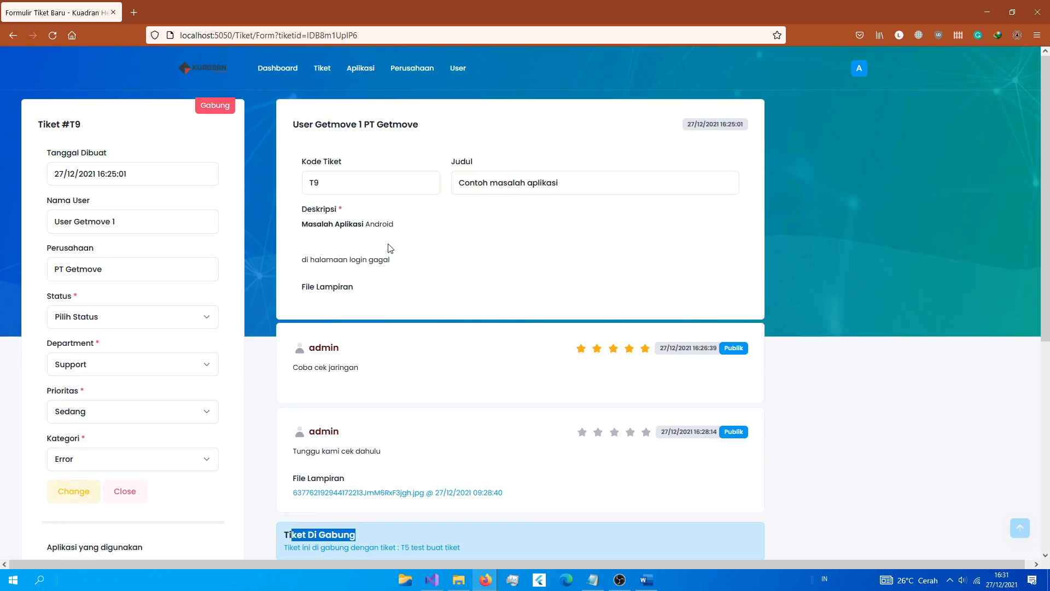
left_click(277, 68)
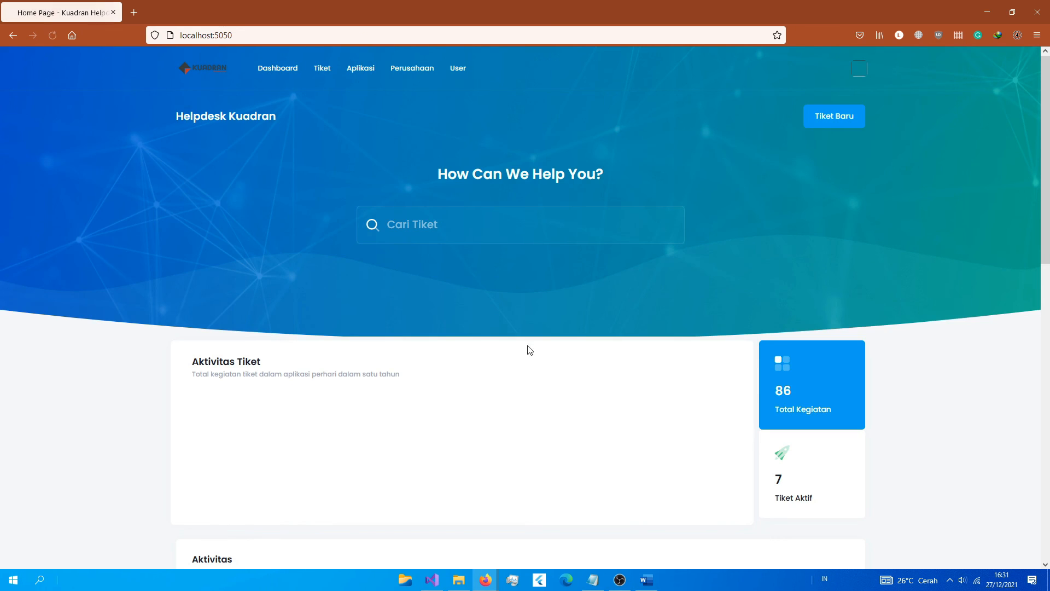